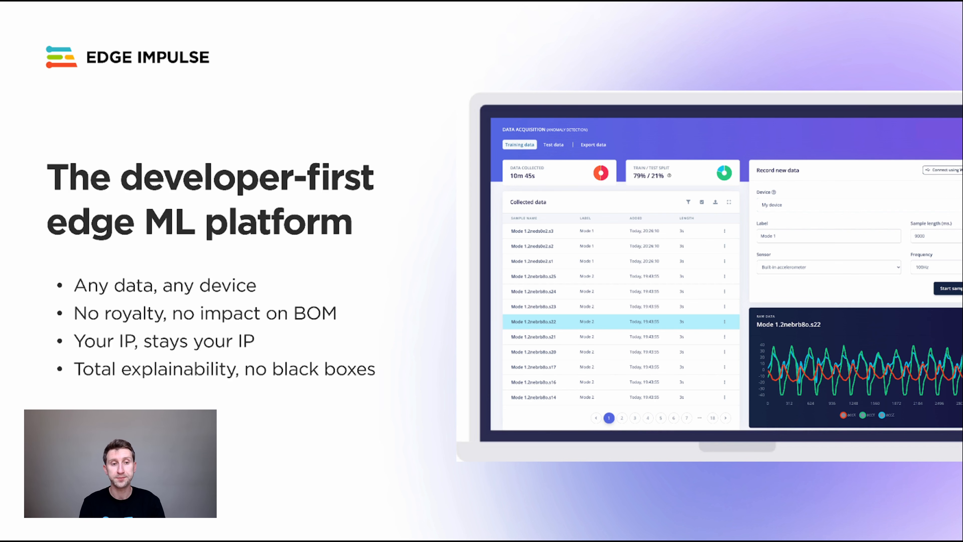
# Advance the slide deck past the developer-first platform overview.
pyautogui.press('Right')
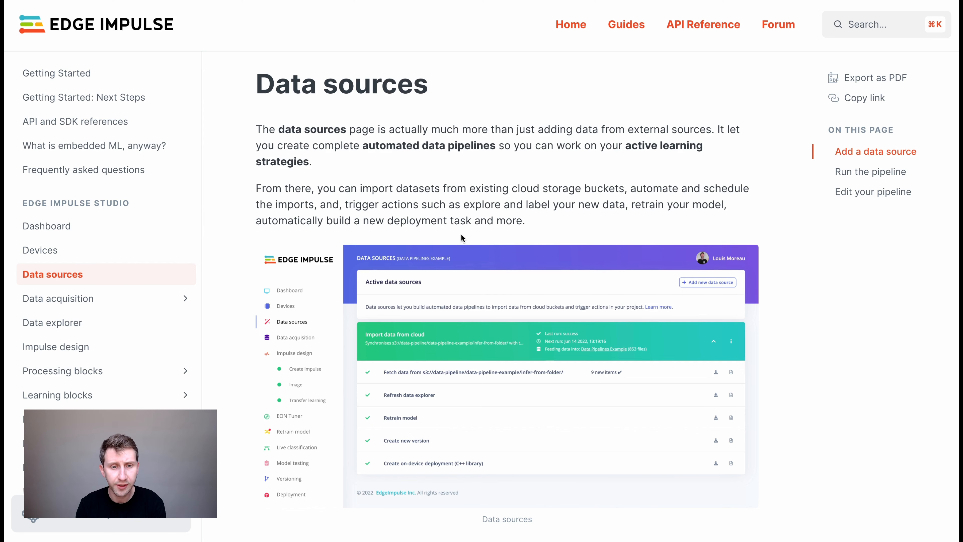
# Scroll the Data sources docs past Add a data source to 'Automatically label your data'.
pyautogui.scroll(-2, 461, 235)
pyautogui.scroll(-10, 461, 236)
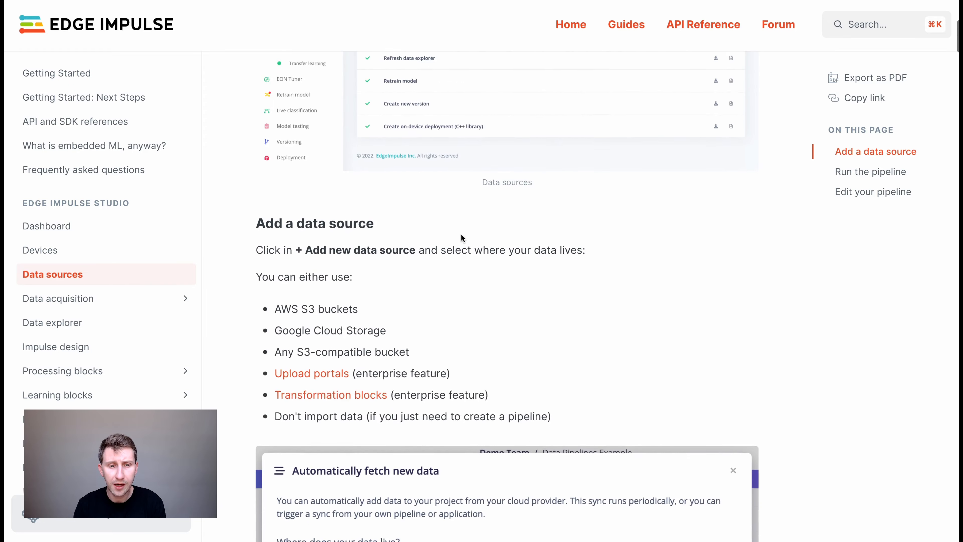
pyautogui.scroll(-3, 461, 237)
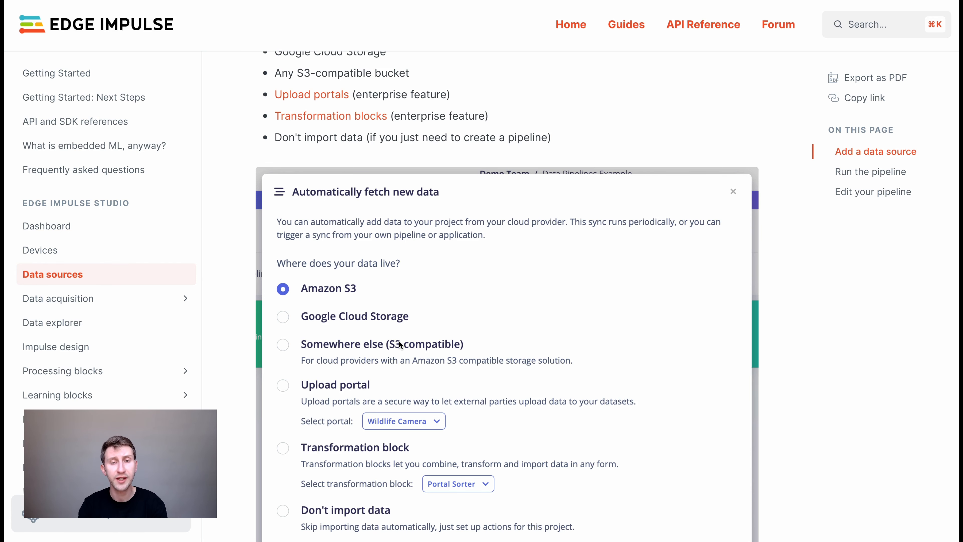
pyautogui.scroll(-7, 399, 343)
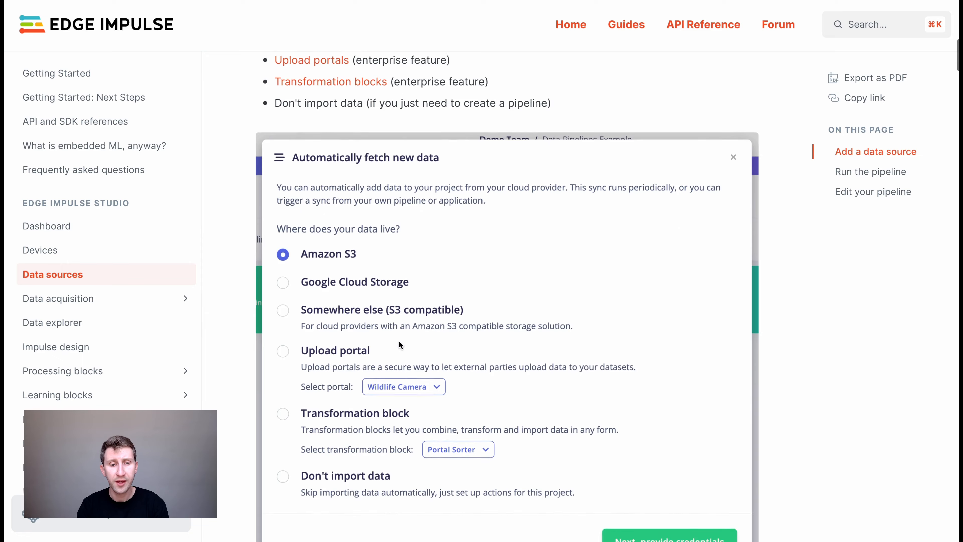
pyautogui.scroll(-15, 399, 345)
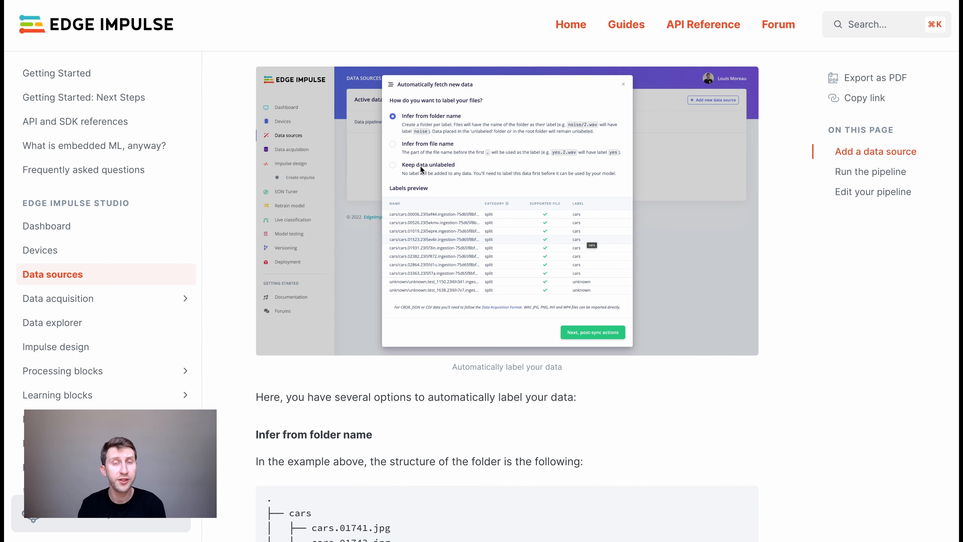
# Scroll the Data sources docs down to the post-sync Trigger actions screenshot.
pyautogui.scroll(-15, 420, 166)
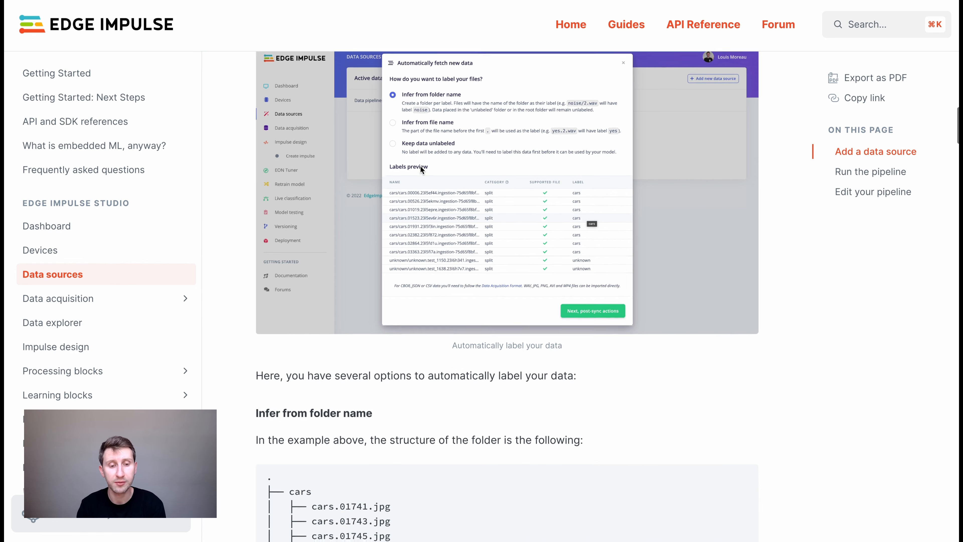
pyautogui.scroll(-20, 420, 166)
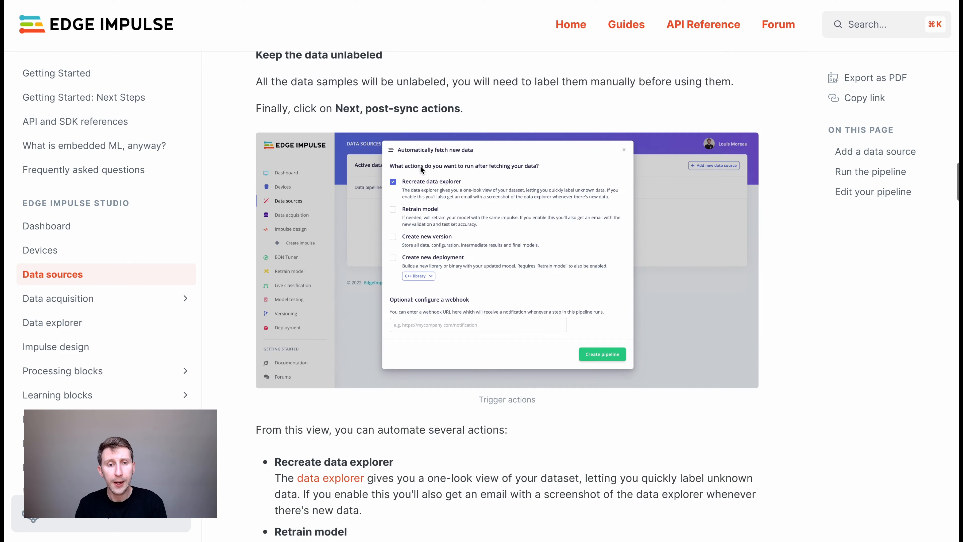
pyautogui.scroll(-1, 421, 169)
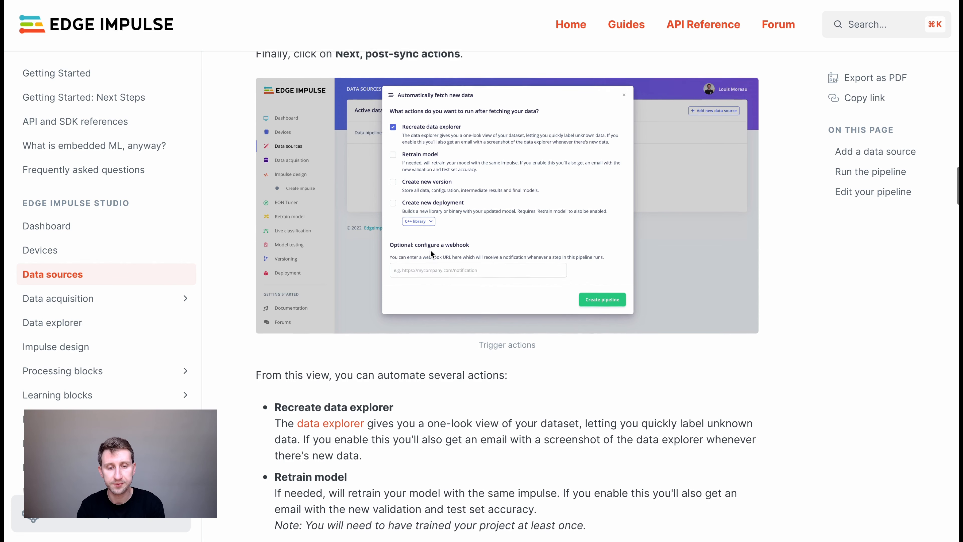
pyautogui.scroll(-1, 431, 252)
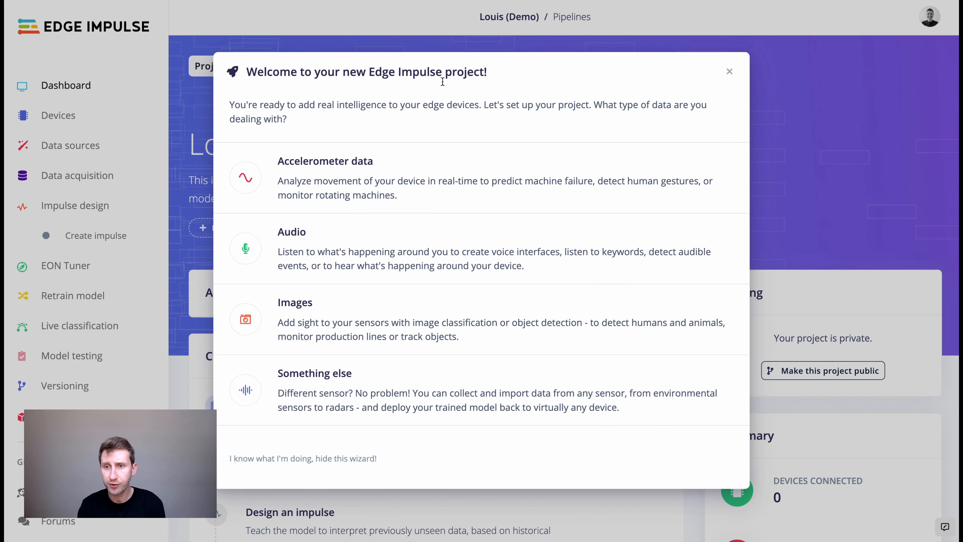
# Dismiss the welcome wizard and add a new S3-compatible data source from Data sources.
pyautogui.click(729, 71)
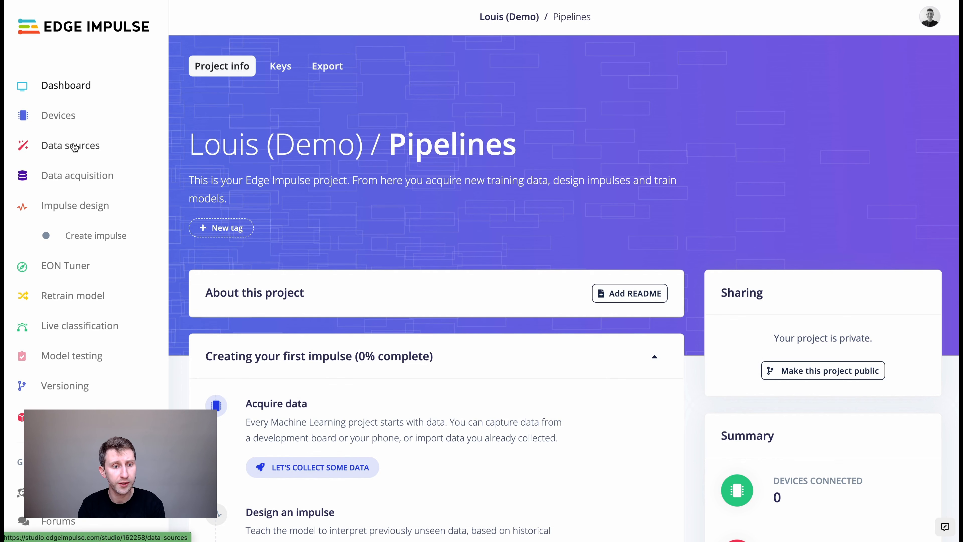
pyautogui.click(73, 147)
pyautogui.click(71, 182)
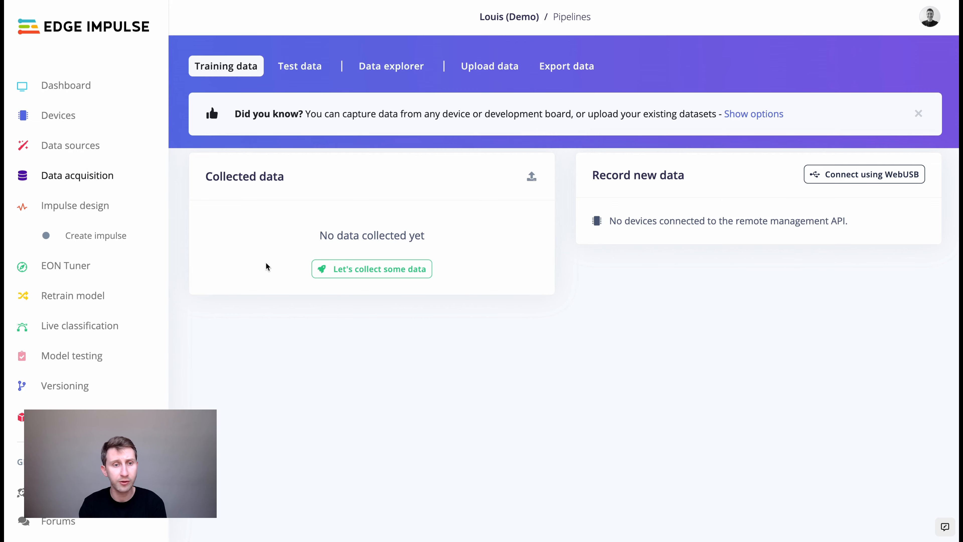
pyautogui.click(75, 147)
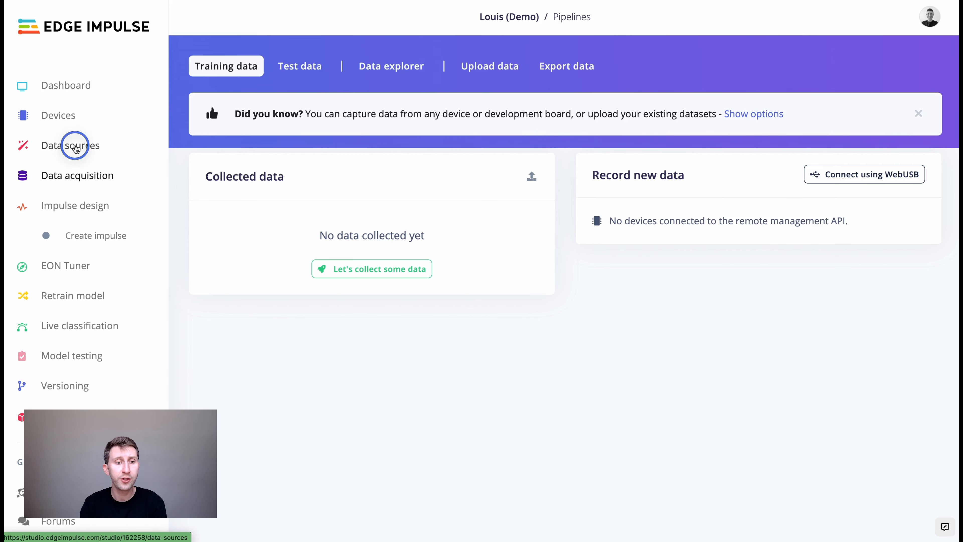
pyautogui.click(880, 86)
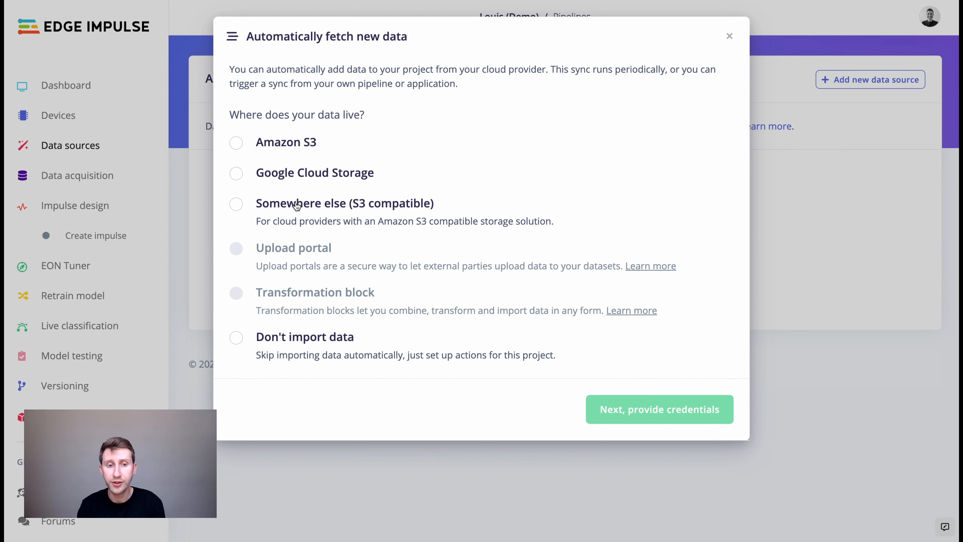
pyautogui.click(297, 206)
pyautogui.click(650, 407)
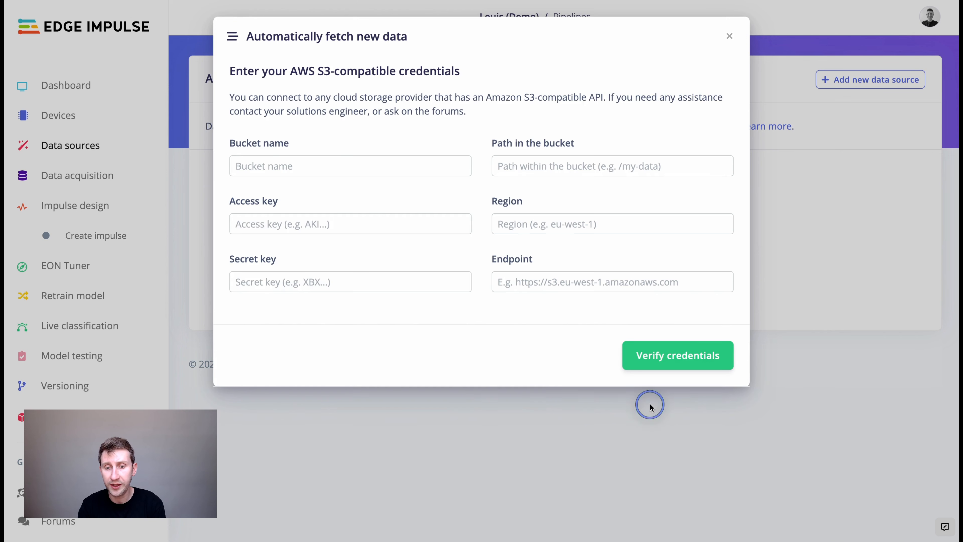
# Clear the autofilled access key and secret key from the S3 credentials form.
pyautogui.click(272, 225)
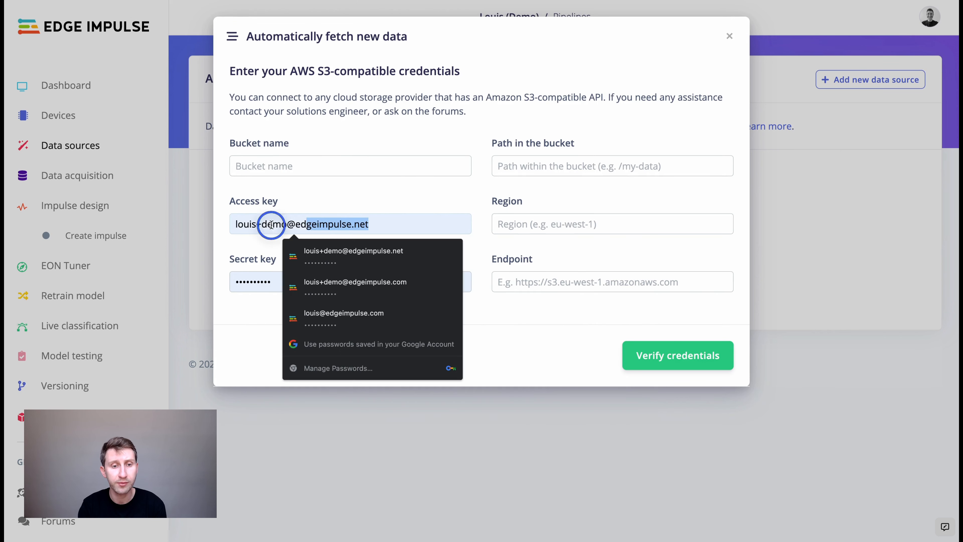
pyautogui.moveTo(271, 225); pyautogui.dragTo(160, 226)
pyautogui.press('BackSpace')
pyautogui.click(254, 283)
pyautogui.click(292, 286)
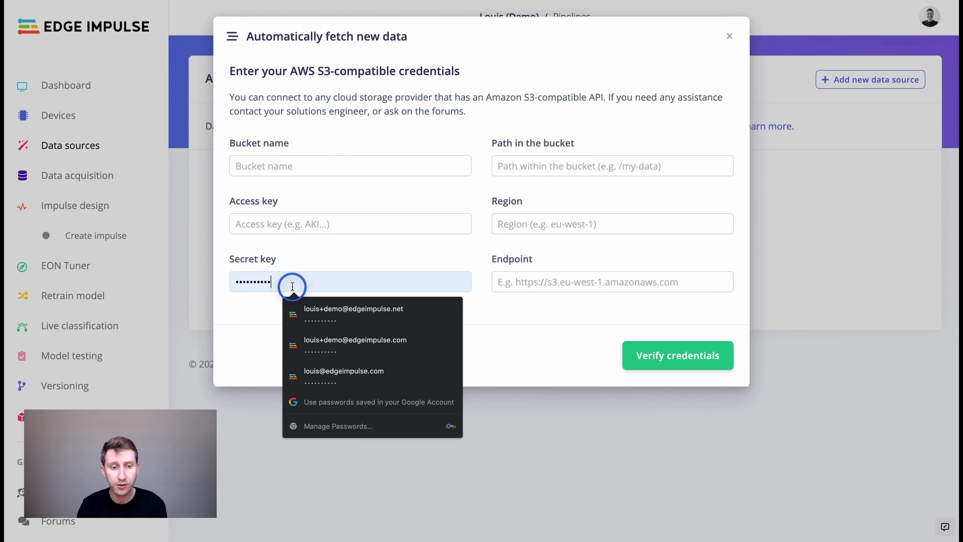
pyautogui.moveTo(293, 287); pyautogui.dragTo(201, 286)
pyautogui.press('BackSpace')
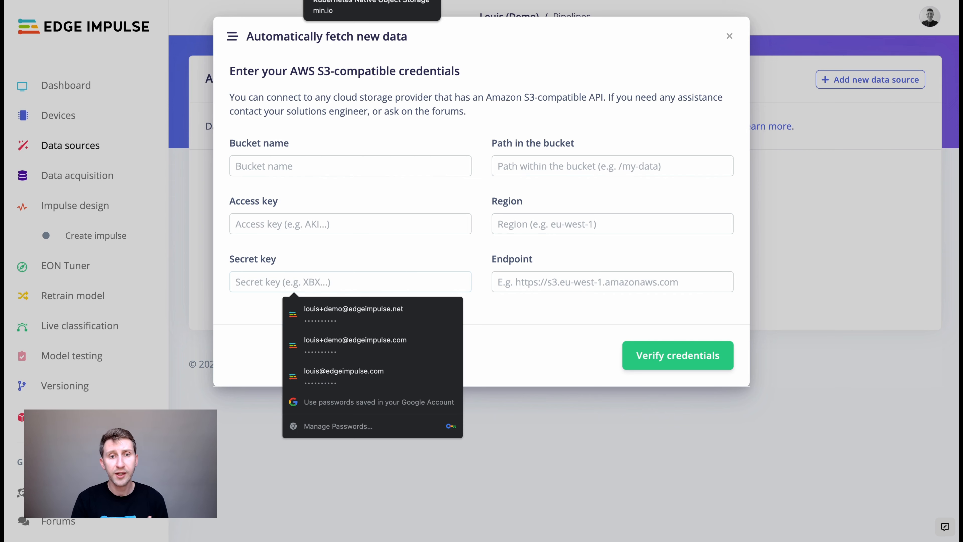
pyautogui.click(372, 2)
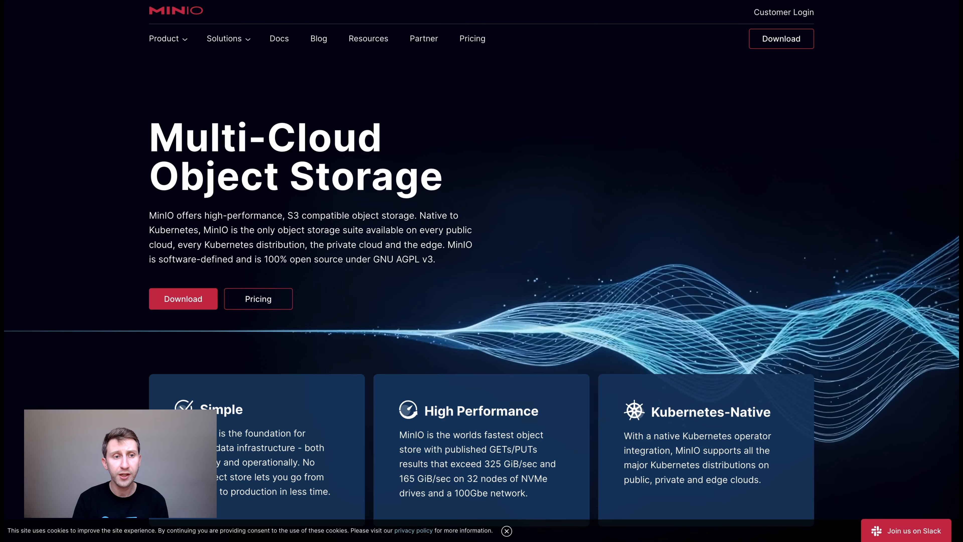
# Expand MinIO's Docker (Rootless) container docs and select the full docker run command.
pyautogui.click(283, 38)
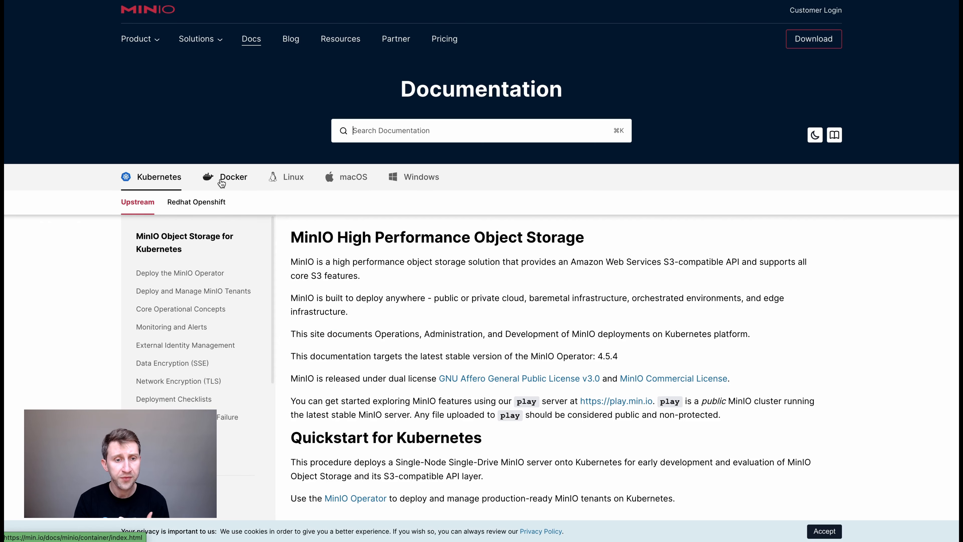
pyautogui.click(230, 180)
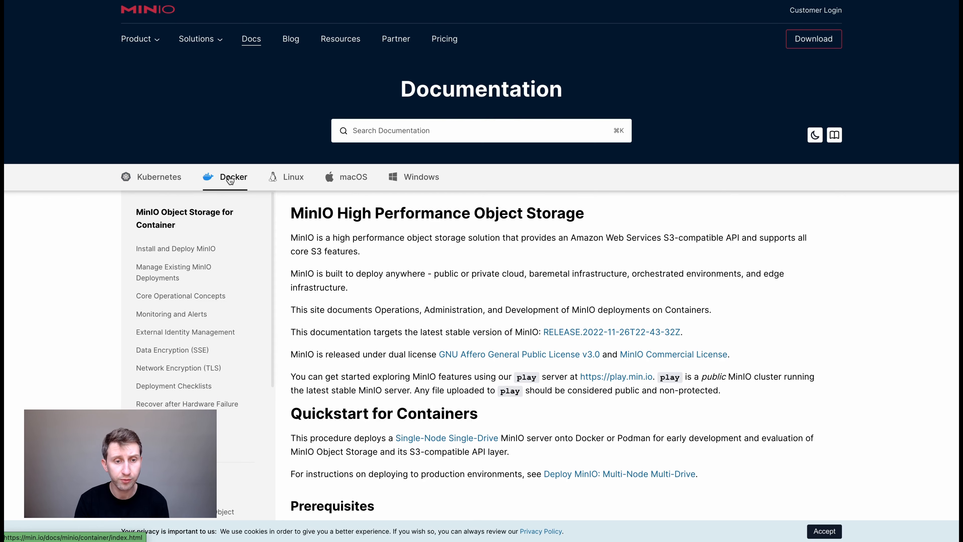
pyautogui.scroll(-10, 385, 305)
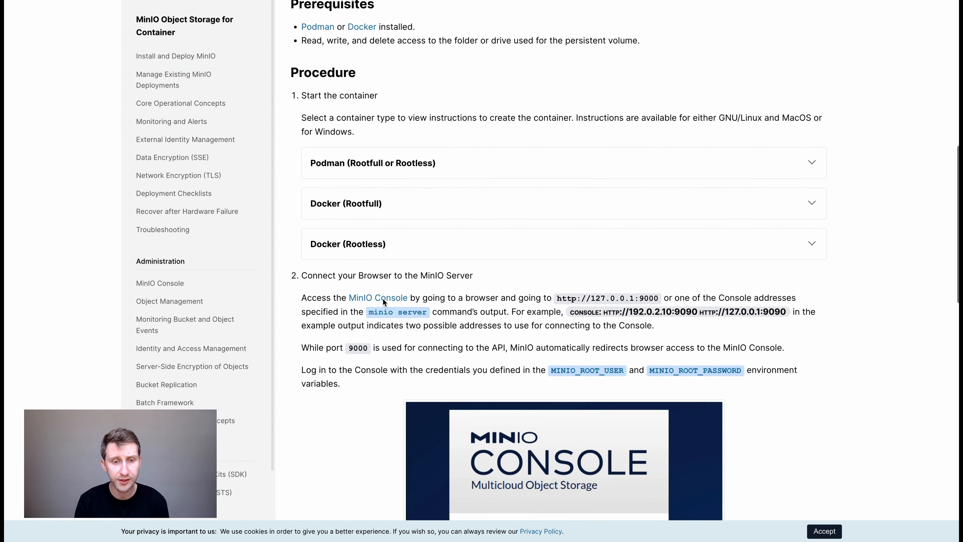
pyautogui.click(363, 245)
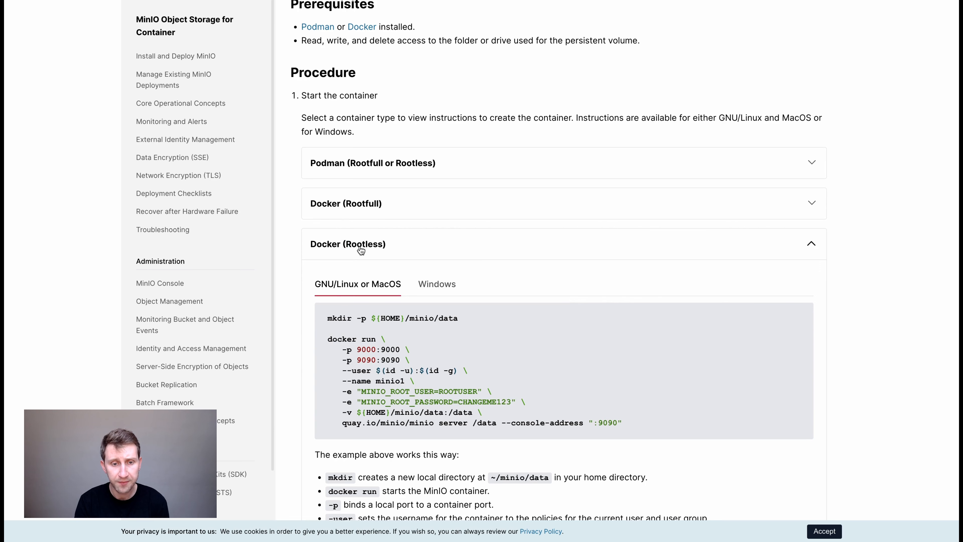
pyautogui.scroll(-2, 330, 315)
pyautogui.moveTo(326, 259); pyautogui.dragTo(465, 262)
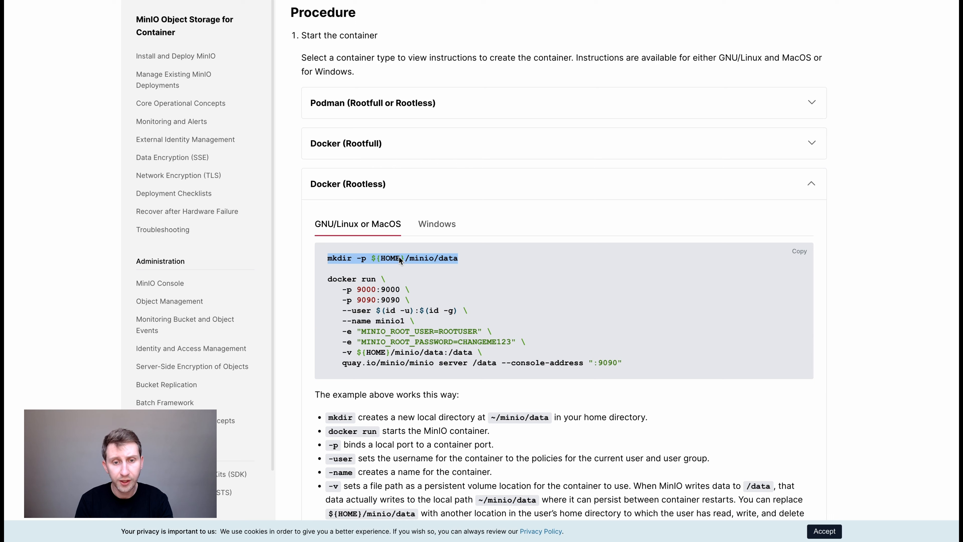
pyautogui.click(460, 257)
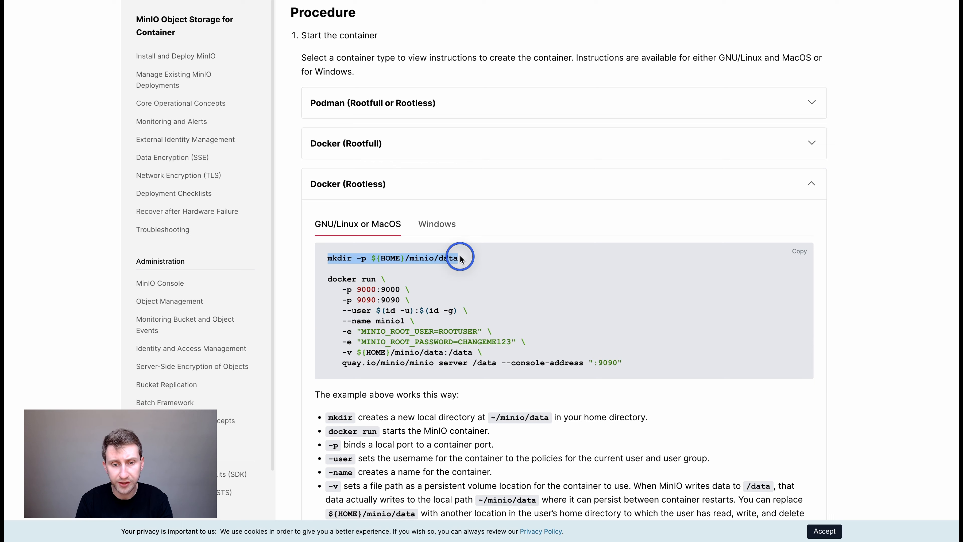
pyautogui.click(332, 280)
pyautogui.moveTo(332, 280); pyautogui.dragTo(628, 363)
pyautogui.press('super+c')
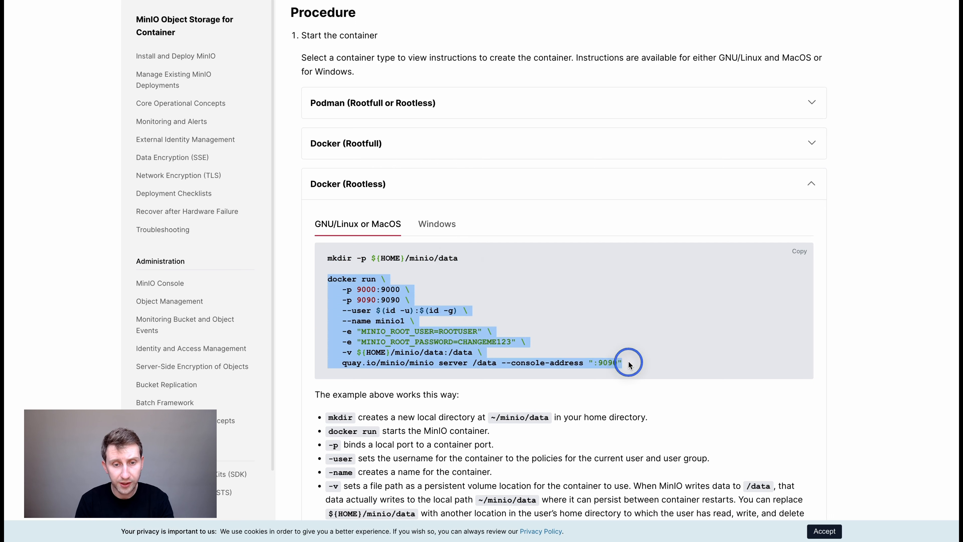
pyautogui.press('super+space')
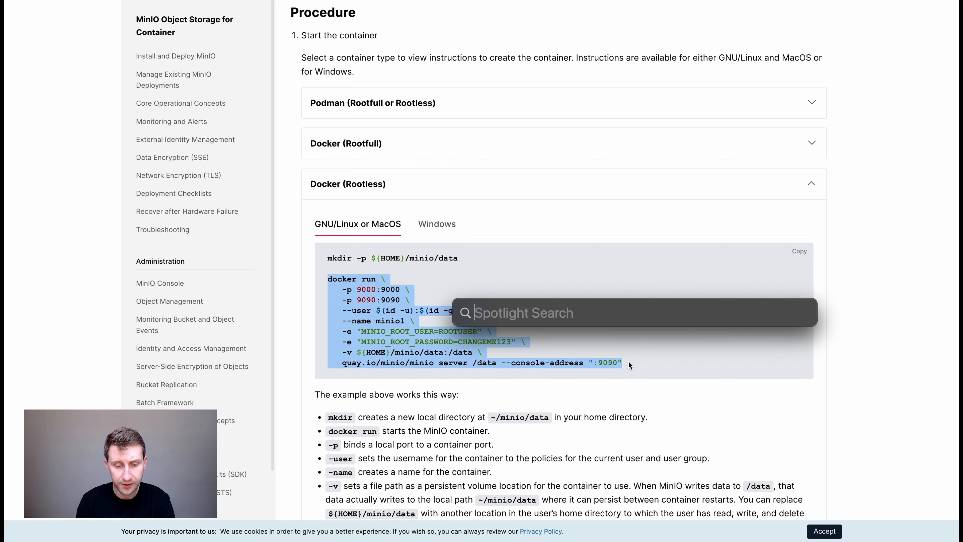
# Launch Terminal, enlarge its text and paste the MinIO docker run command.
pyautogui.write('terminal')
pyautogui.press('Return')
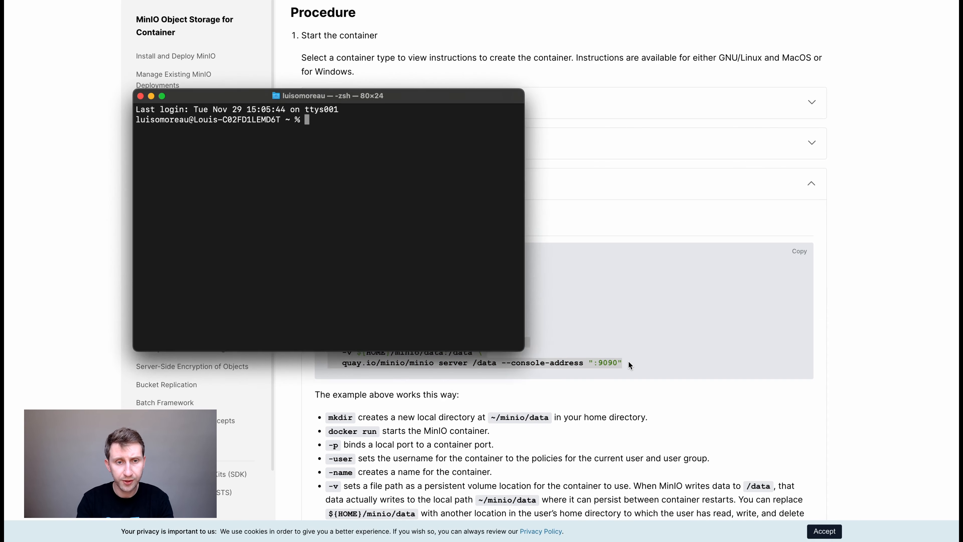
pyautogui.press('super+plus')
pyautogui.press('super+plus')
pyautogui.press('super+plus')
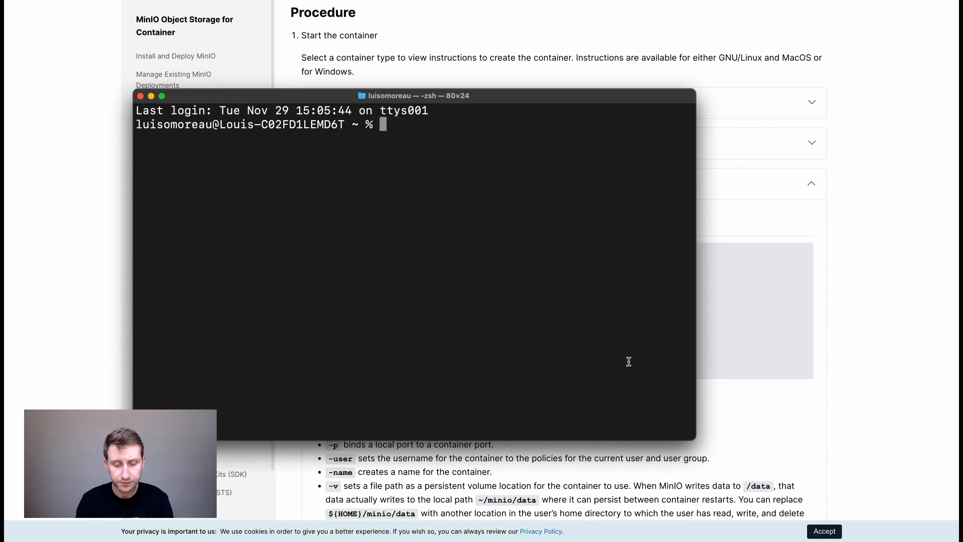
pyautogui.press('super+v')
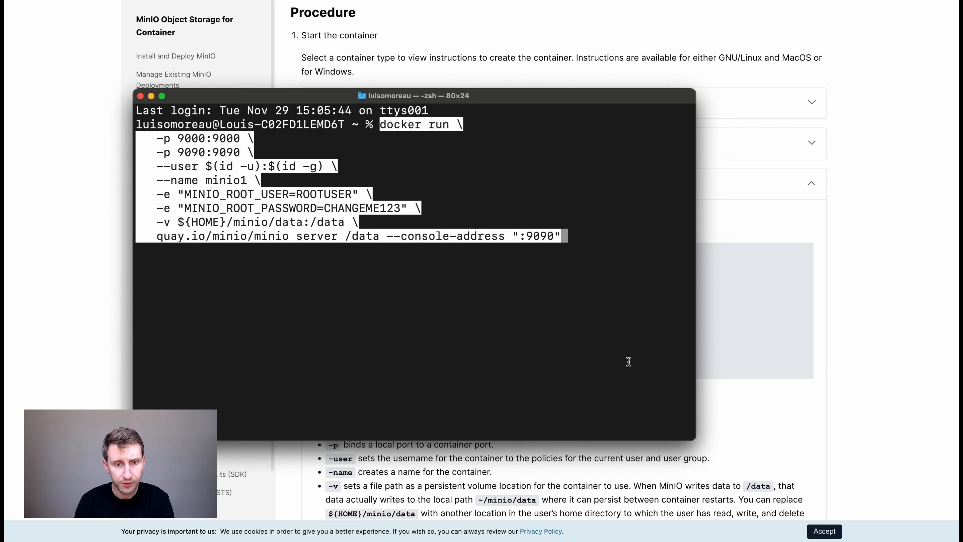
pyautogui.press('Return')
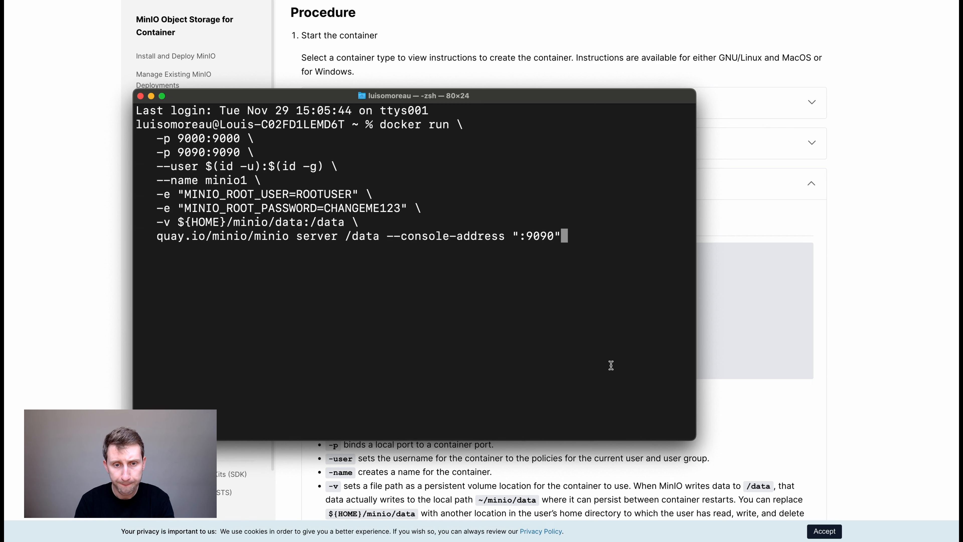
# Replace the default MINIO_ROOT_USER and MINIO_ROOT_PASSWORD values with custom credentials.
pyautogui.press('Left')
pyautogui.press('Left')
pyautogui.press('Left')
pyautogui.press('Left')
pyautogui.press('Left')
pyautogui.press('Left')
pyautogui.press('Left')
pyautogui.press('Left')
pyautogui.press('Left')
pyautogui.press('Left')
pyautogui.press('Left')
pyautogui.press('Left')
pyautogui.press('Left')
pyautogui.press('Left')
pyautogui.press('Left')
pyautogui.press('Left')
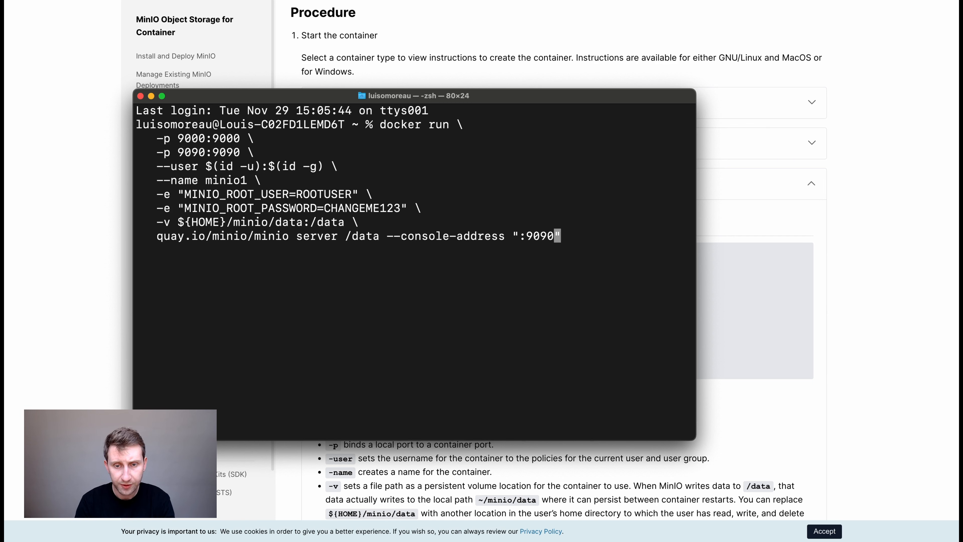
pyautogui.press('Left')
pyautogui.press('Left')
pyautogui.press('Left')
pyautogui.press('Left')
pyautogui.press('Left')
pyautogui.press('Left')
pyautogui.press('Left')
pyautogui.press('Left')
pyautogui.press('Left')
pyautogui.press('Left')
pyautogui.press('Left')
pyautogui.press('Left')
pyautogui.press('Left')
pyautogui.press('Left')
pyautogui.press('Left')
pyautogui.press('Left')
pyautogui.press('Left')
pyautogui.press('Left')
pyautogui.press('Left')
pyautogui.press('Left')
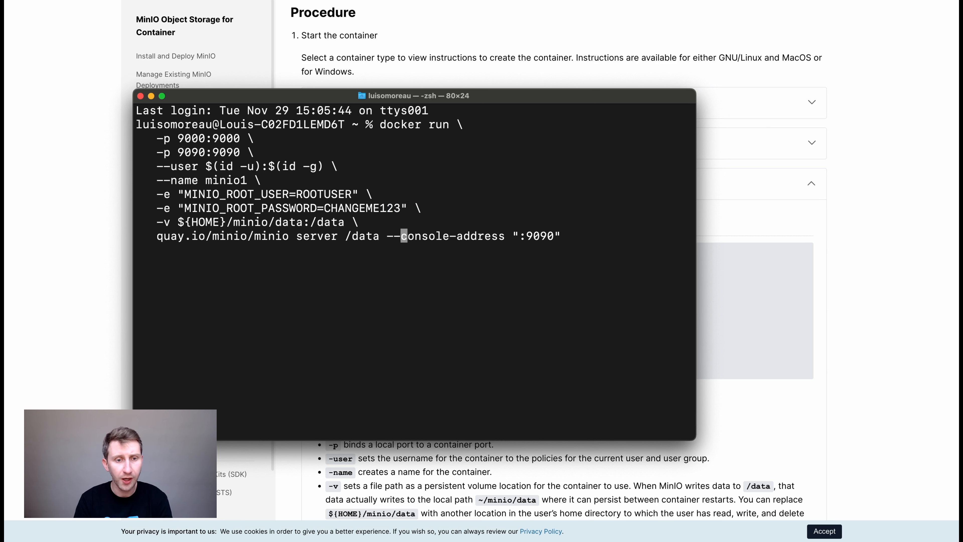
pyautogui.press('Left')
pyautogui.press('Left')
pyautogui.press('Left')
pyautogui.press('Left')
pyautogui.press('Left')
pyautogui.press('Left')
pyautogui.press('Left')
pyautogui.press('Left')
pyautogui.press('Left')
pyautogui.press('Left')
pyautogui.press('Left')
pyautogui.press('Left')
pyautogui.press('Left')
pyautogui.press('Left')
pyautogui.press('Left')
pyautogui.press('Left')
pyautogui.press('Left')
pyautogui.press('Left')
pyautogui.press('Left')
pyautogui.press('Left')
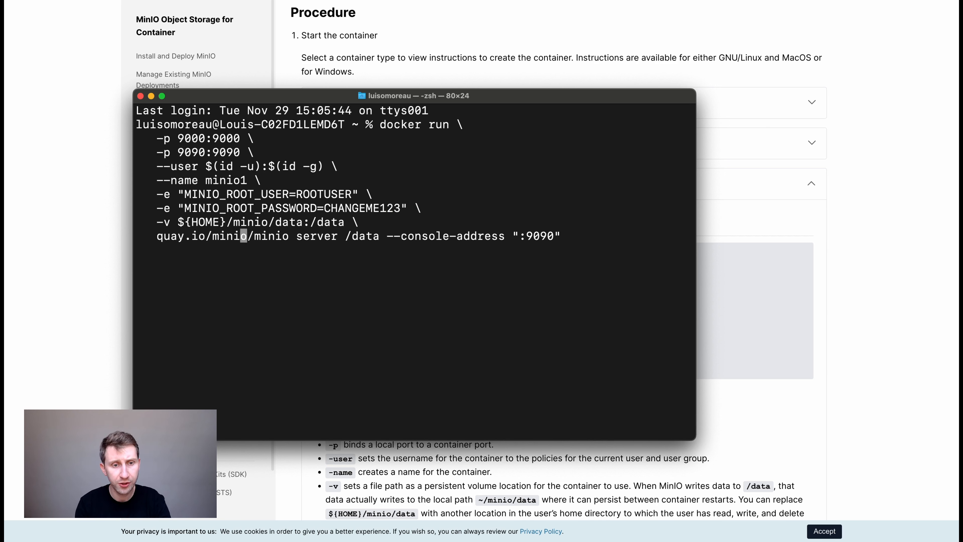
pyautogui.press('Left')
pyautogui.press('Left')
pyautogui.press('Left')
pyautogui.press('Left')
pyautogui.press('Left')
pyautogui.press('Left')
pyautogui.press('Left')
pyautogui.press('Left')
pyautogui.press('Left')
pyautogui.press('Left')
pyautogui.press('Left')
pyautogui.press('Left')
pyautogui.press('Left')
pyautogui.press('Left')
pyautogui.press('Left')
pyautogui.press('Left')
pyautogui.press('Left')
pyautogui.press('Left')
pyautogui.press('Left')
pyautogui.press('Left')
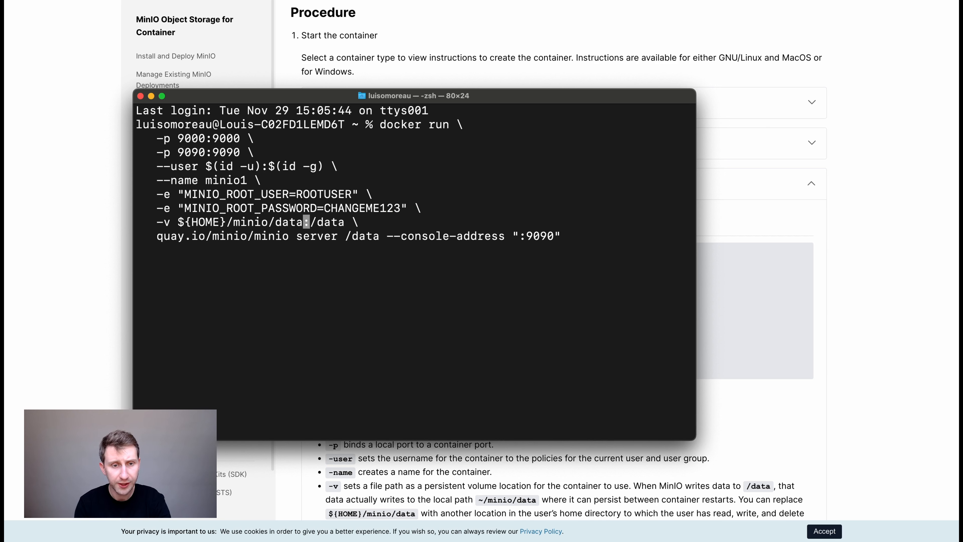
pyautogui.press('Left')
pyautogui.press('Left')
pyautogui.press('Left')
pyautogui.press('Left')
pyautogui.press('Left')
pyautogui.press('Left')
pyautogui.press('Left')
pyautogui.press('Left')
pyautogui.press('Left')
pyautogui.press('Left')
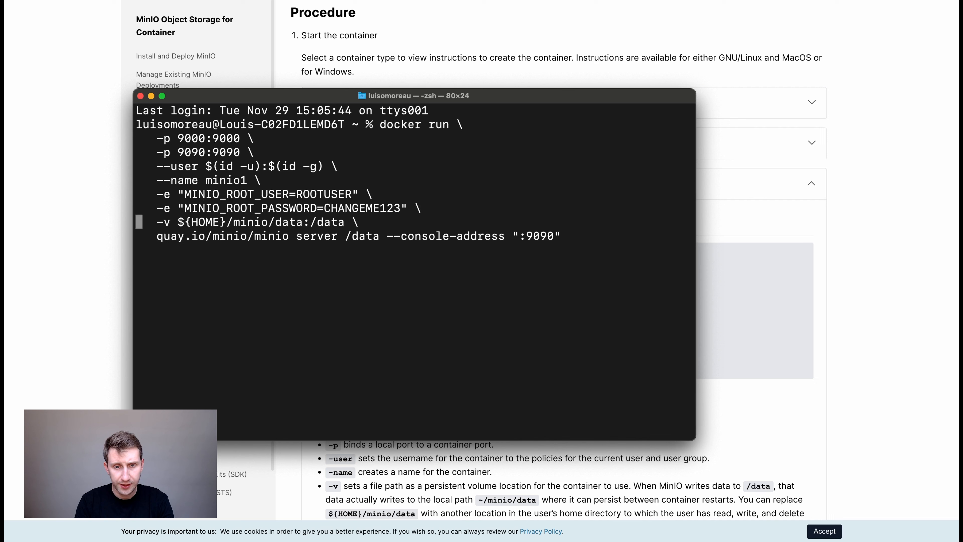
pyautogui.press('BackSpace')
pyautogui.press('BackSpace')
pyautogui.press('BackSpace')
pyautogui.press('BackSpace')
pyautogui.press('BackSpace')
pyautogui.press('BackSpace')
pyautogui.press('BackSpace')
pyautogui.press('BackSpace')
pyautogui.press('BackSpace')
pyautogui.press('BackSpace')
pyautogui.press('BackSpace')
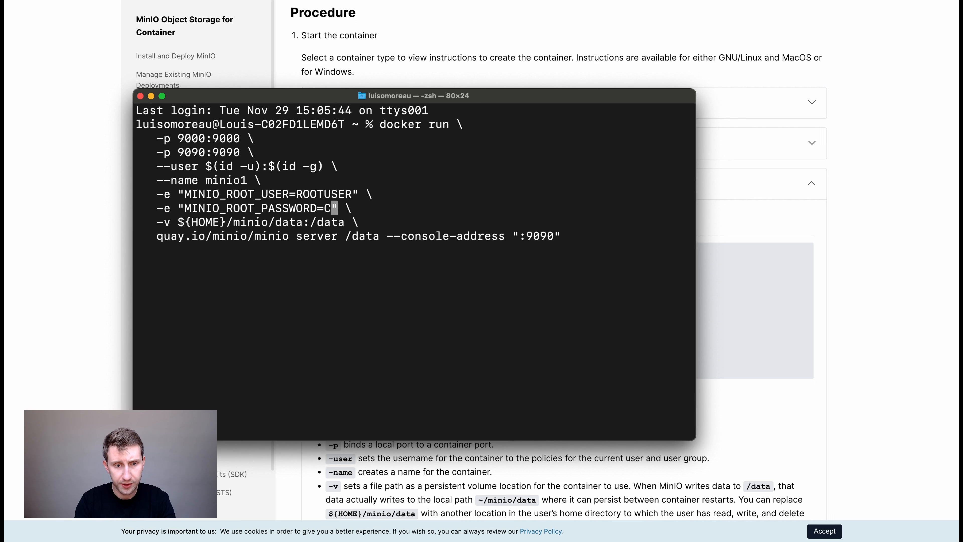
pyautogui.write('e')
pyautogui.write('dgeimpulse')
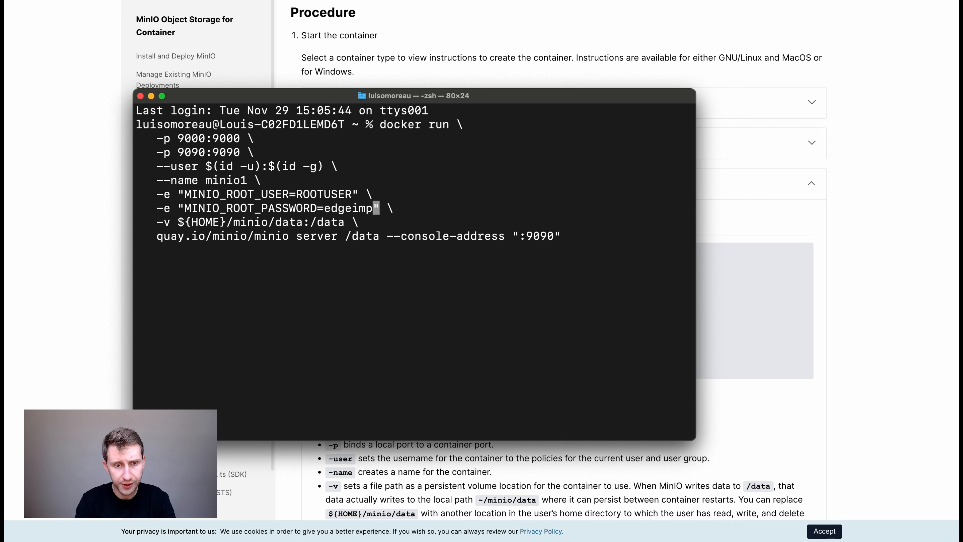
pyautogui.press('Left')
pyautogui.press('Left')
pyautogui.press('Left')
pyautogui.press('Left')
pyautogui.press('Left')
pyautogui.press('Left')
pyautogui.press('Left')
pyautogui.press('Left')
pyautogui.press('Left')
pyautogui.press('Left')
pyautogui.press('Left')
pyautogui.press('Left')
pyautogui.press('Left')
pyautogui.press('Left')
pyautogui.press('Left')
pyautogui.press('Left')
pyautogui.press('Left')
pyautogui.press('Left')
pyautogui.press('Left')
pyautogui.press('Left')
pyautogui.press('Left')
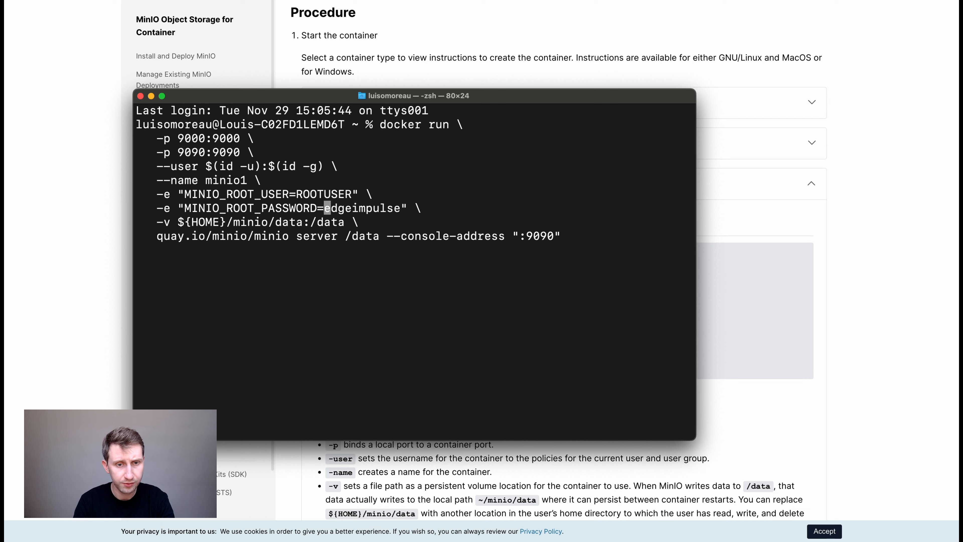
pyautogui.press('Left')
pyautogui.press('Left')
pyautogui.press('Left')
pyautogui.press('Left')
pyautogui.press('Left')
pyautogui.press('Left')
pyautogui.press('Left')
pyautogui.press('Left')
pyautogui.press('Left')
pyautogui.press('Left')
pyautogui.press('Left')
pyautogui.press('Left')
pyautogui.press('Left')
pyautogui.press('Left')
pyautogui.press('Left')
pyautogui.press('Left')
pyautogui.press('Left')
pyautogui.press('Left')
pyautogui.press('Left')
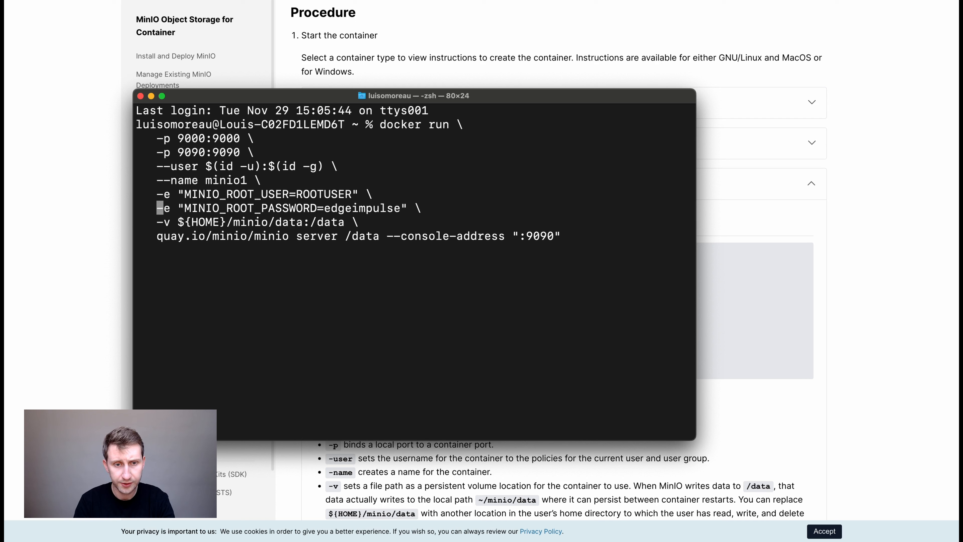
pyautogui.press('BackSpace')
pyautogui.press('BackSpace')
pyautogui.press('BackSpace')
pyautogui.press('BackSpace')
pyautogui.press('BackSpace')
pyautogui.press('BackSpace')
pyautogui.press('BackSpace')
pyautogui.press('BackSpace')
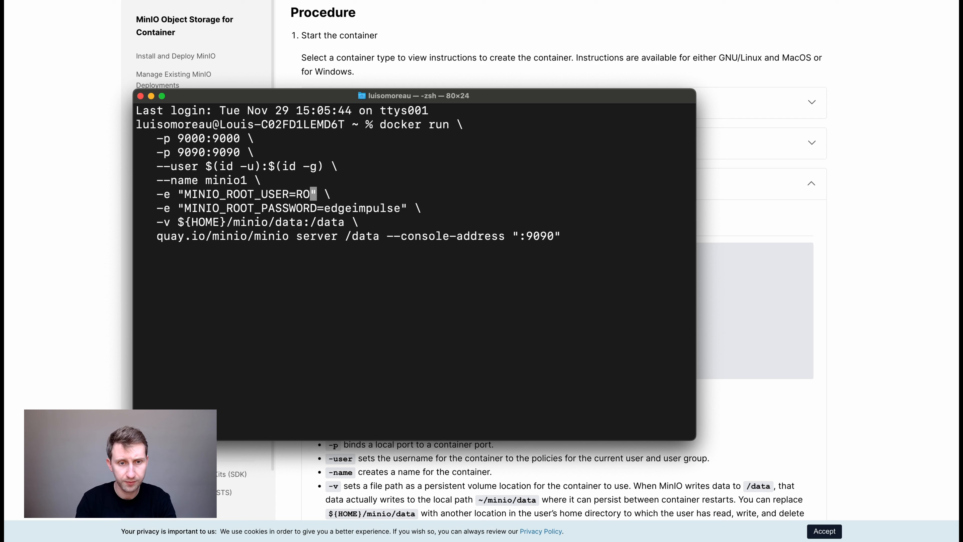
pyautogui.write('louis')
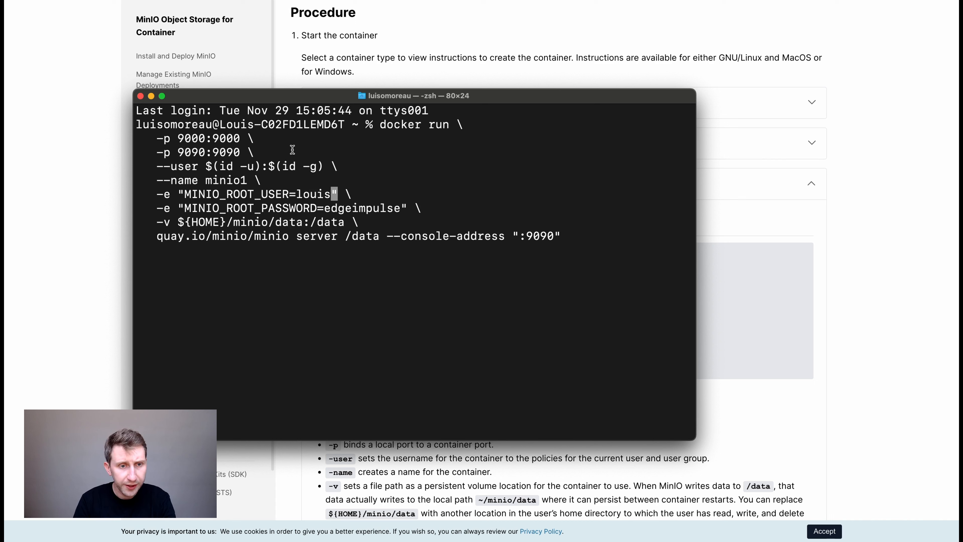
# Start the MinIO server container with the API on port 9000 and console on 9090.
pyautogui.moveTo(179, 139); pyautogui.dragTo(240, 139)
pyautogui.click(239, 140)
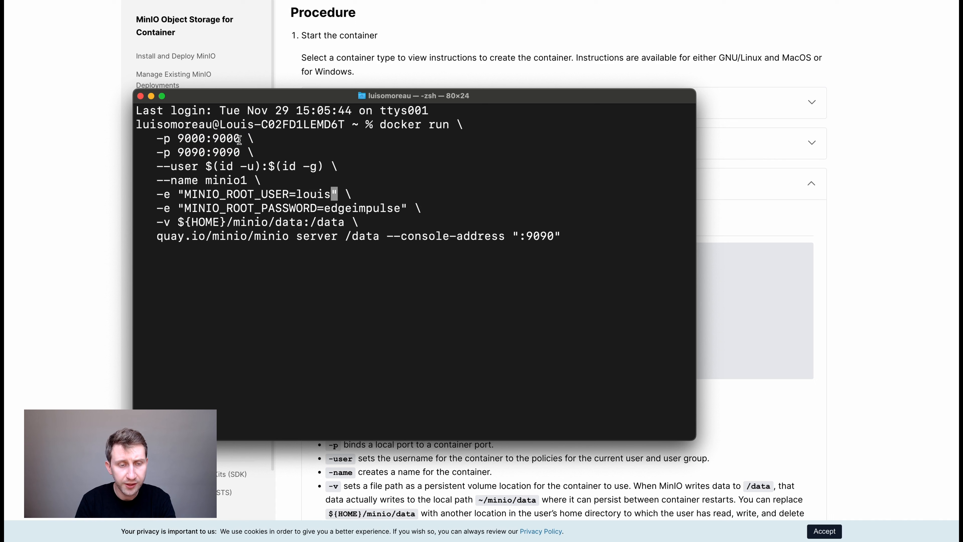
pyautogui.moveTo(177, 153); pyautogui.dragTo(205, 153)
pyautogui.click(205, 152)
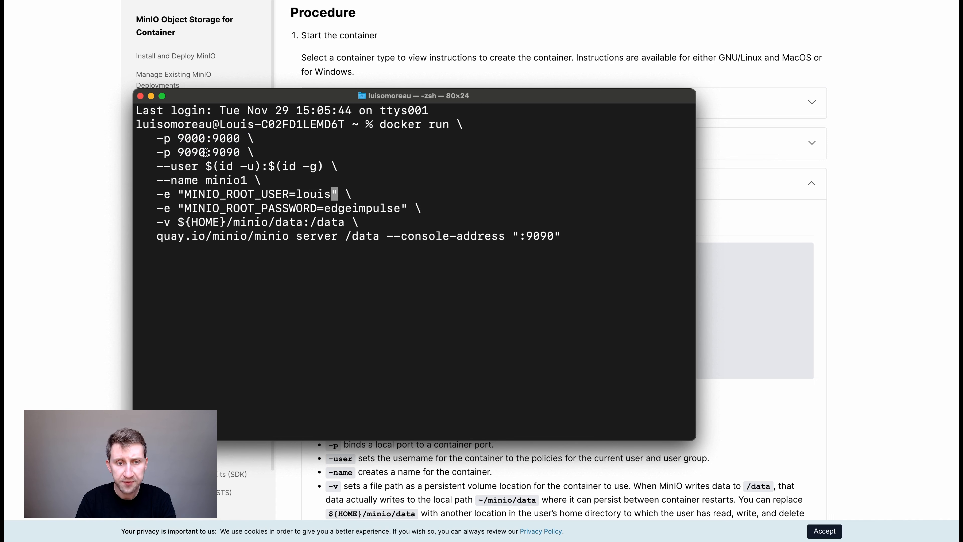
pyautogui.press('Return')
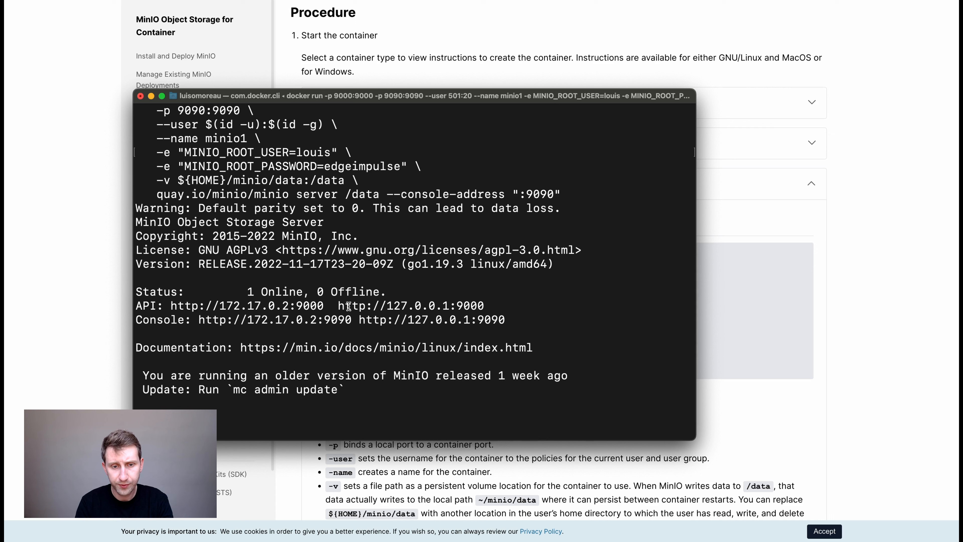
# Copy the local console address on port 9090 into a new browser tab.
pyautogui.moveTo(338, 306); pyautogui.dragTo(486, 306)
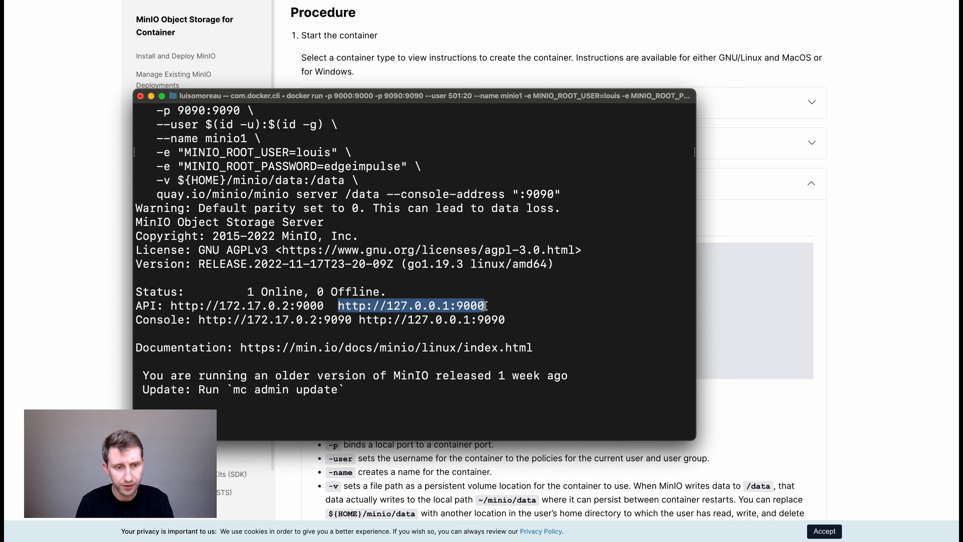
pyautogui.moveTo(359, 320); pyautogui.dragTo(501, 320)
pyautogui.press('super+c')
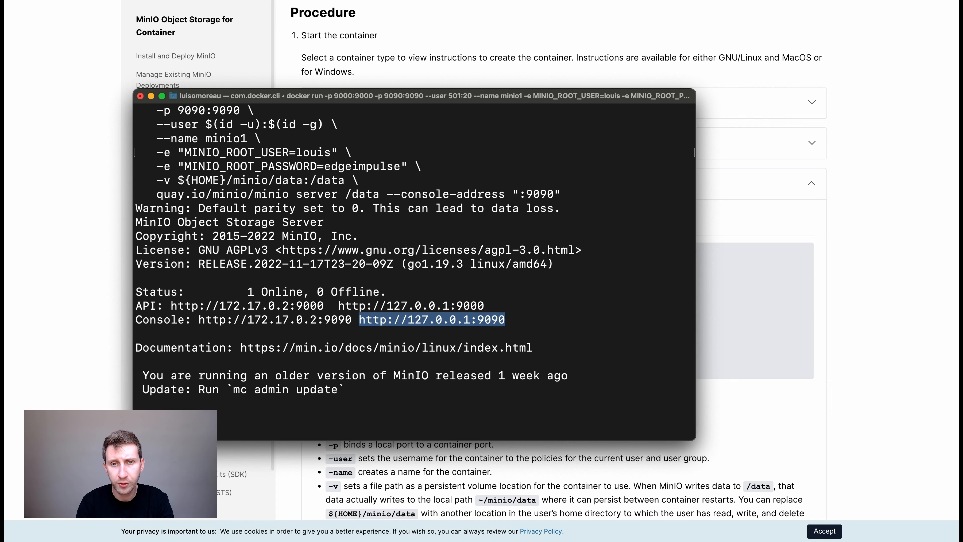
pyautogui.click(569, 1)
pyautogui.press('super+v')
# Sign in to the MinIO Console with the root user name and password.
pyautogui.press('Return')
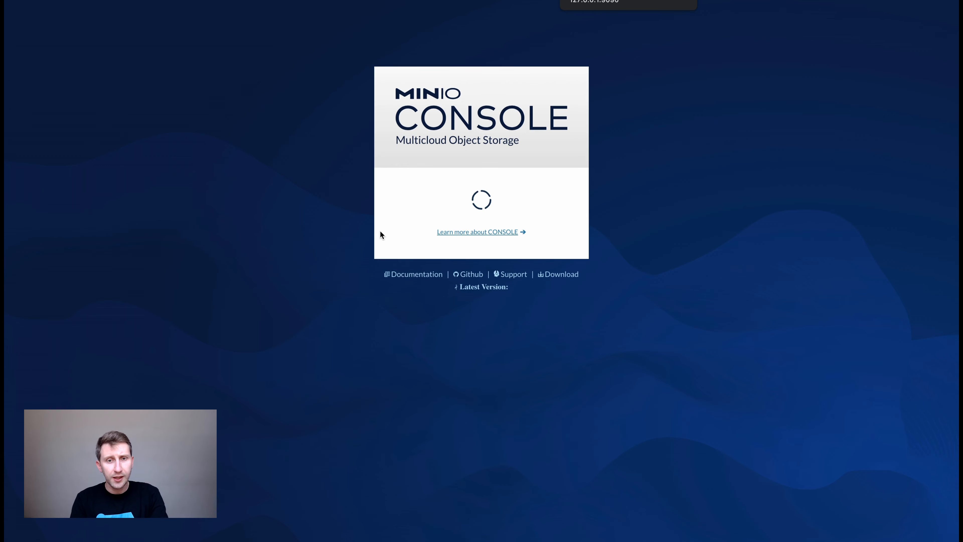
pyautogui.click(469, 205)
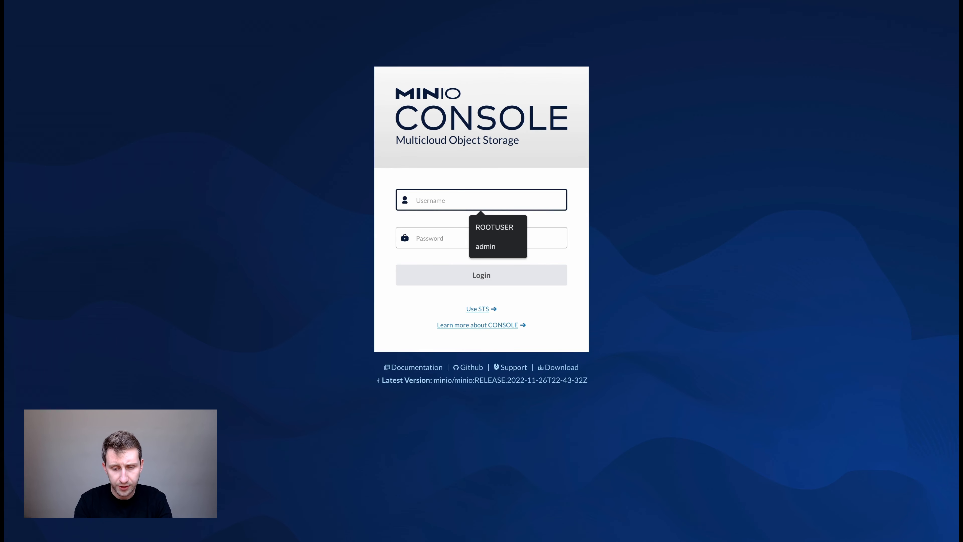
pyautogui.write('louis')
pyautogui.press('Tab')
pyautogui.write('•••••••••••')
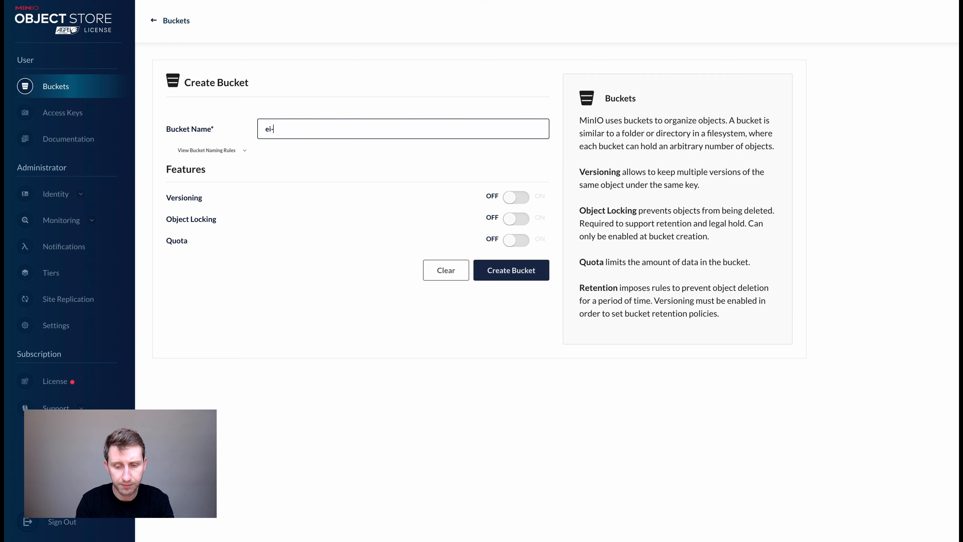
# Create a new private bucket named ei-pipeline.
pyautogui.write('pipelo')
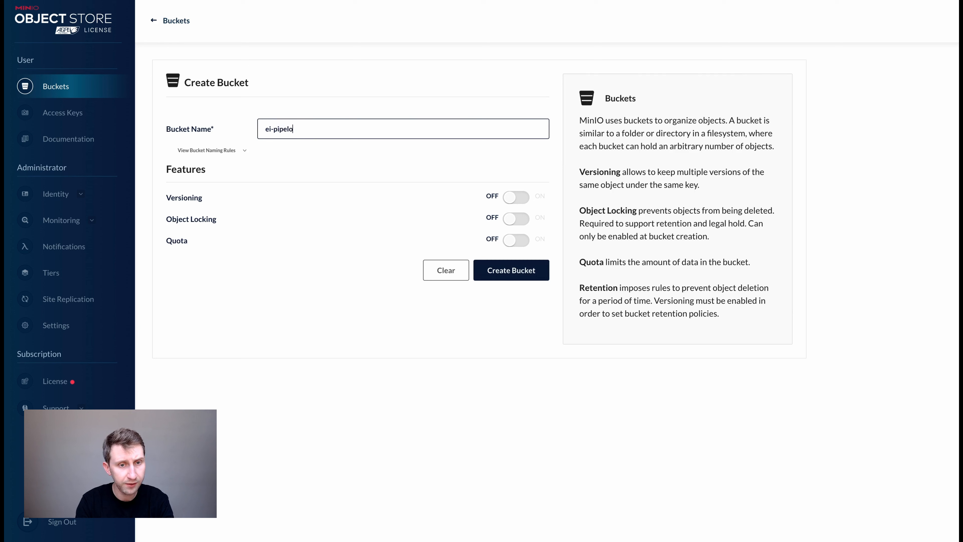
pyautogui.press('BackSpace')
pyautogui.write('ine')
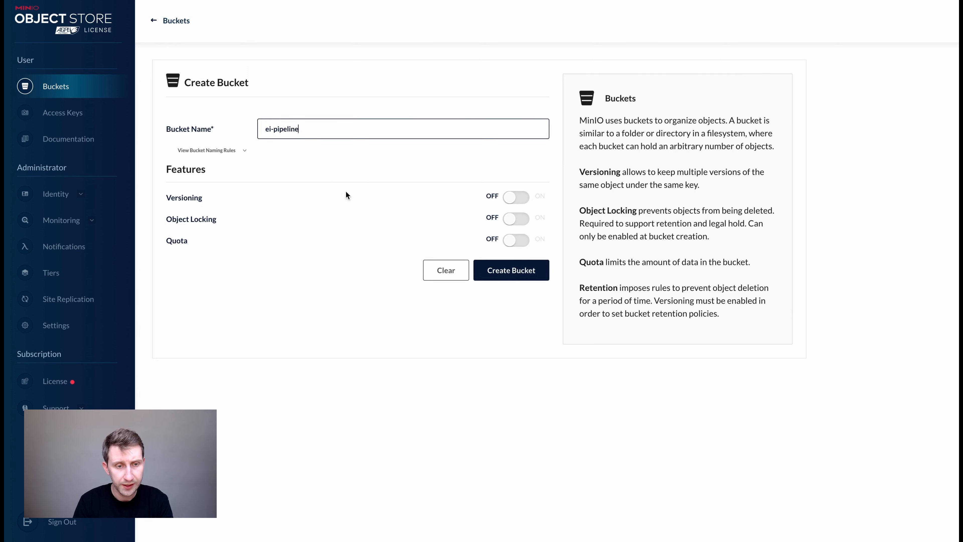
pyautogui.click(498, 273)
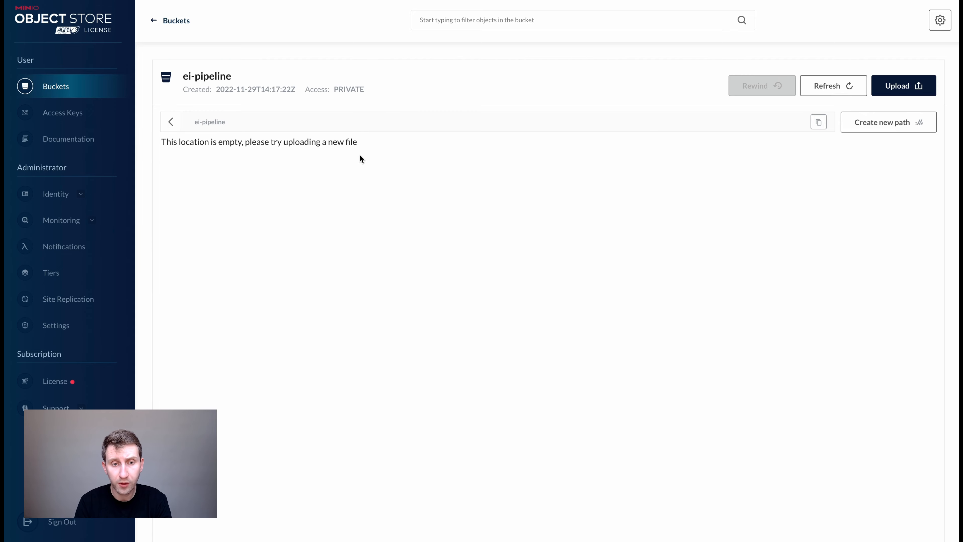
pyautogui.scroll(-2, 361, 158)
# In a second enlarged Terminal window, run ngrok http 9000 to tunnel the MinIO API.
pyautogui.press('super+Tab')
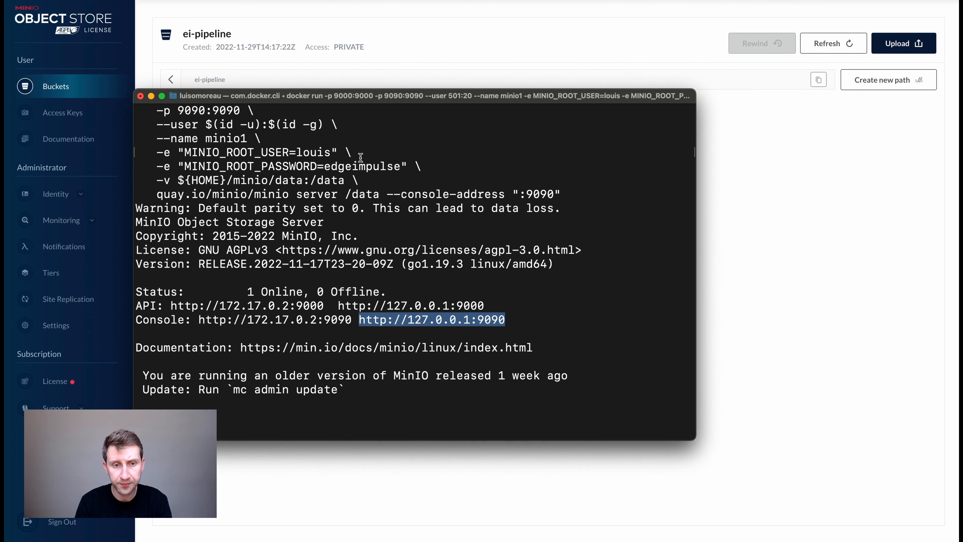
pyautogui.click(349, 394)
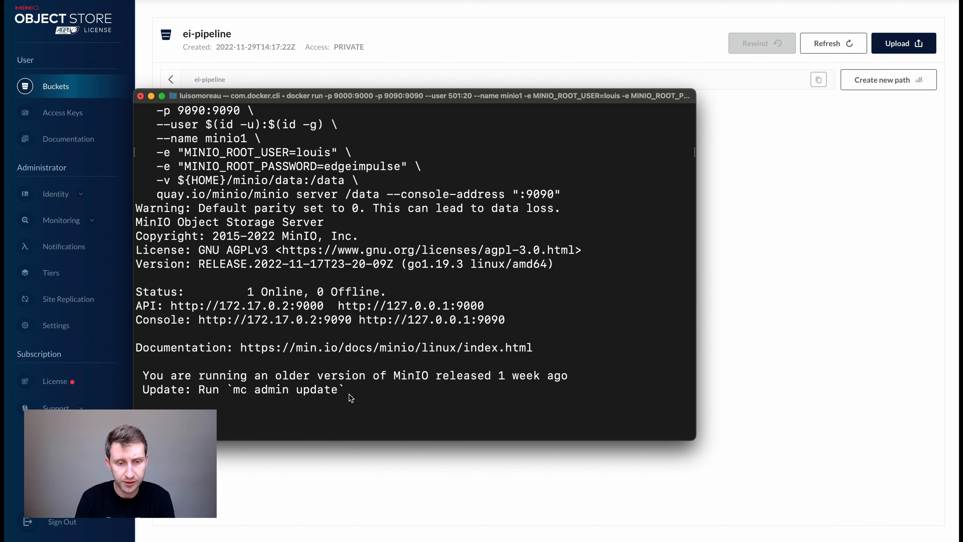
pyautogui.press('super+n')
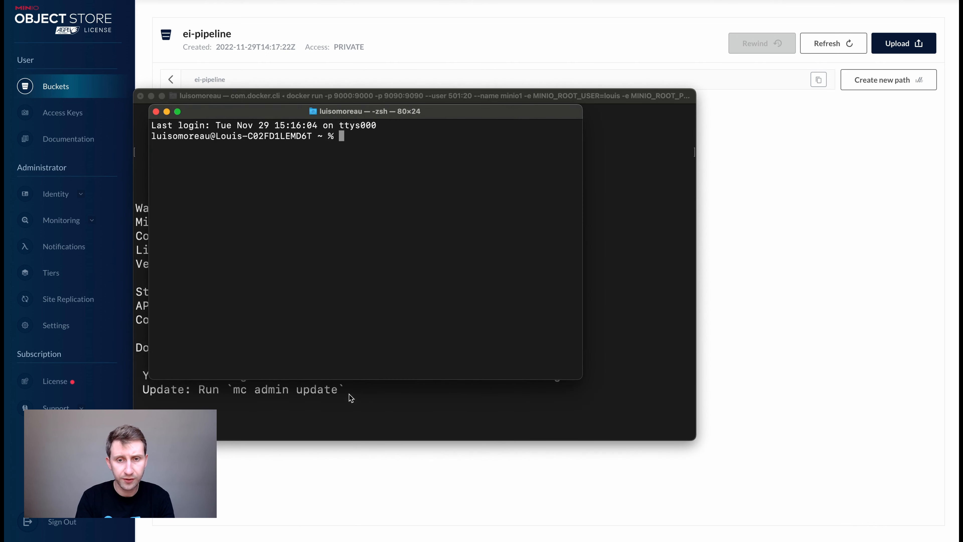
pyautogui.press('super+plus')
pyautogui.press('super+plus')
pyautogui.press('super+plus')
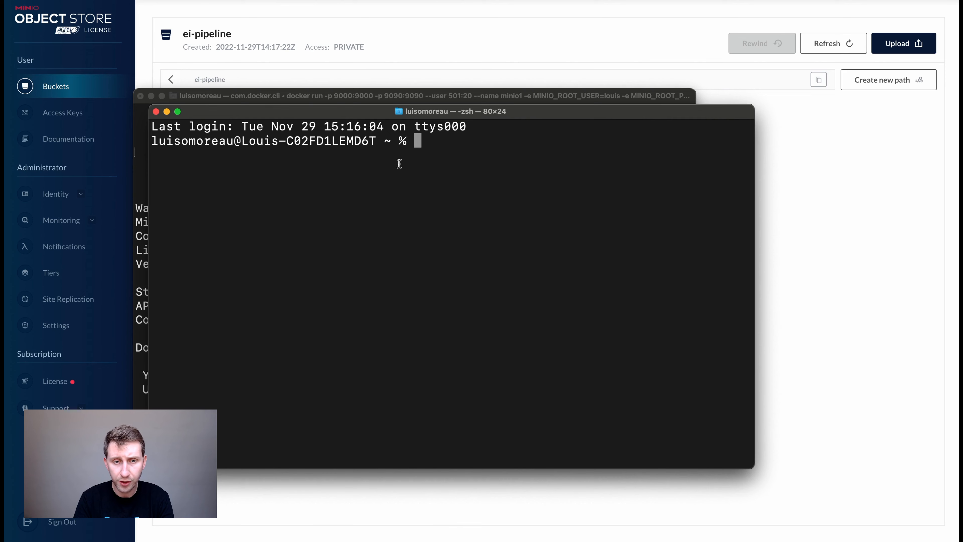
pyautogui.moveTo(453, 111); pyautogui.dragTo(429, 96)
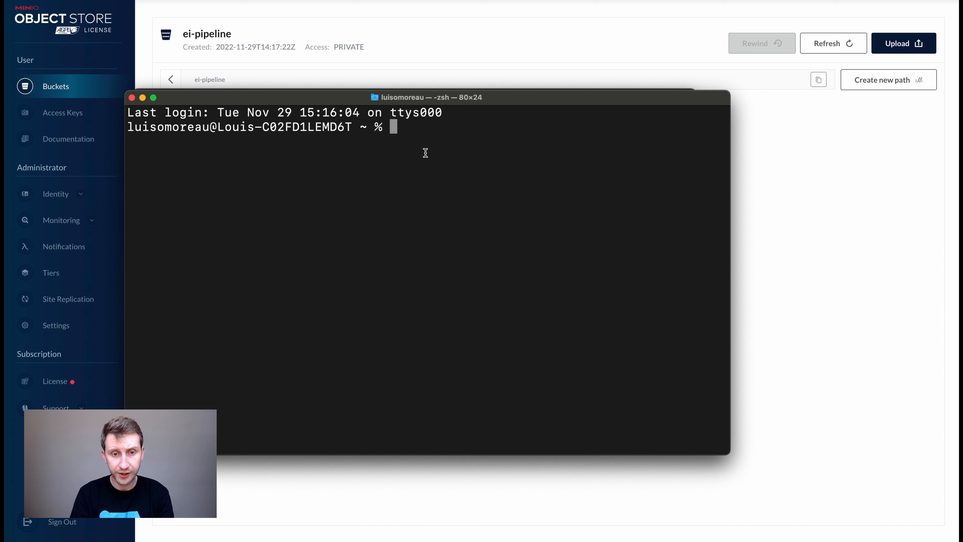
pyautogui.write('ngr')
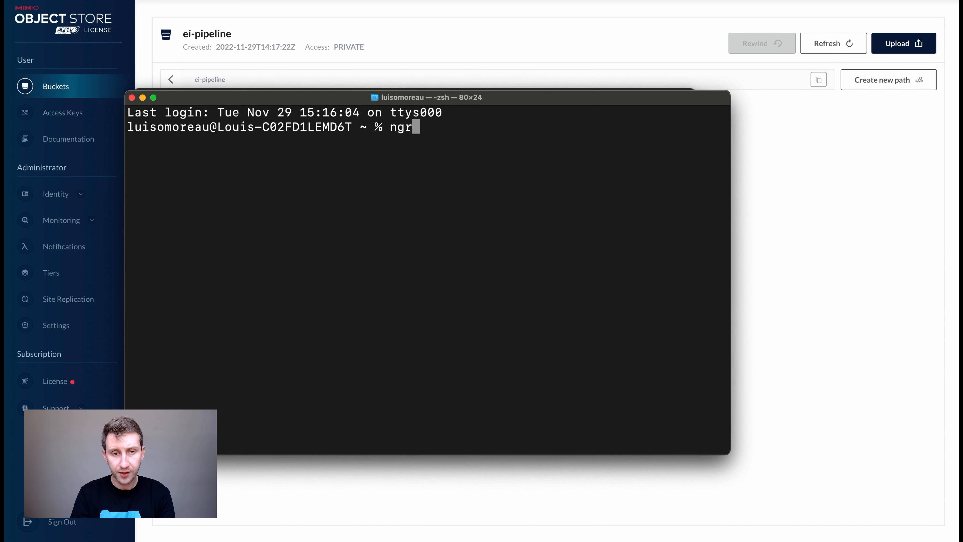
pyautogui.write('ok htt')
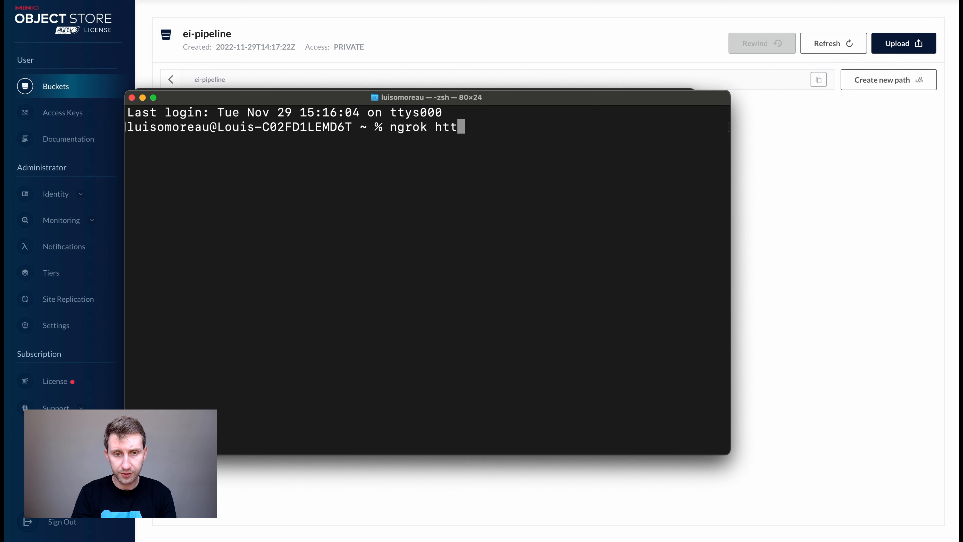
pyautogui.write('p 9000')
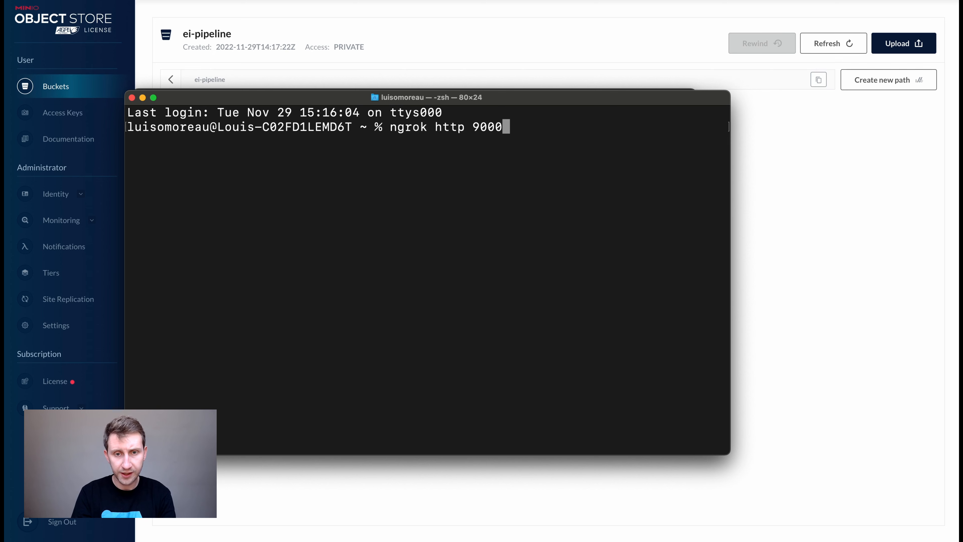
pyautogui.press('Return')
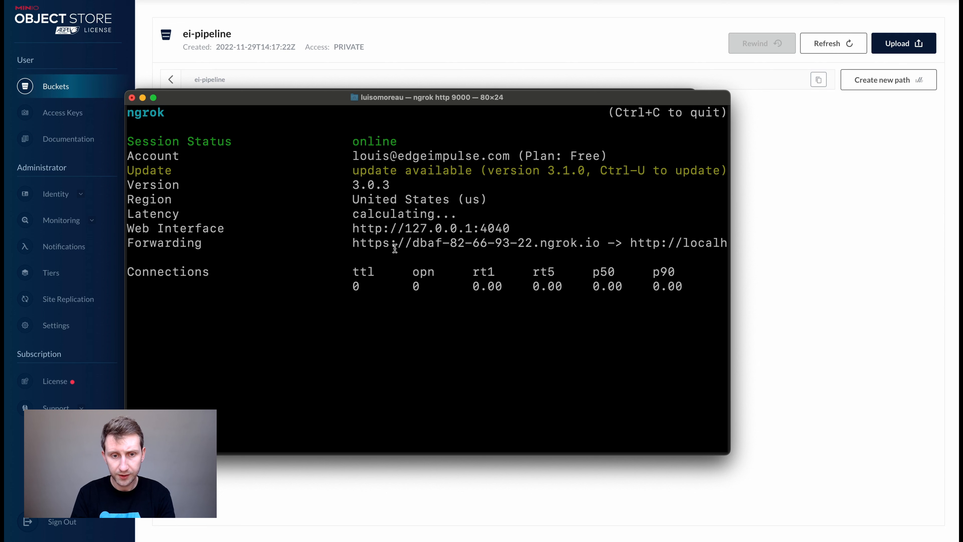
pyautogui.click(353, 243)
# Fill the S3 form with the ngrok endpoint, region eu-east-1 and bucket ei-pipelines.
pyautogui.moveTo(352, 243); pyautogui.dragTo(600, 243)
pyautogui.hotkey('ctrl', 'c')
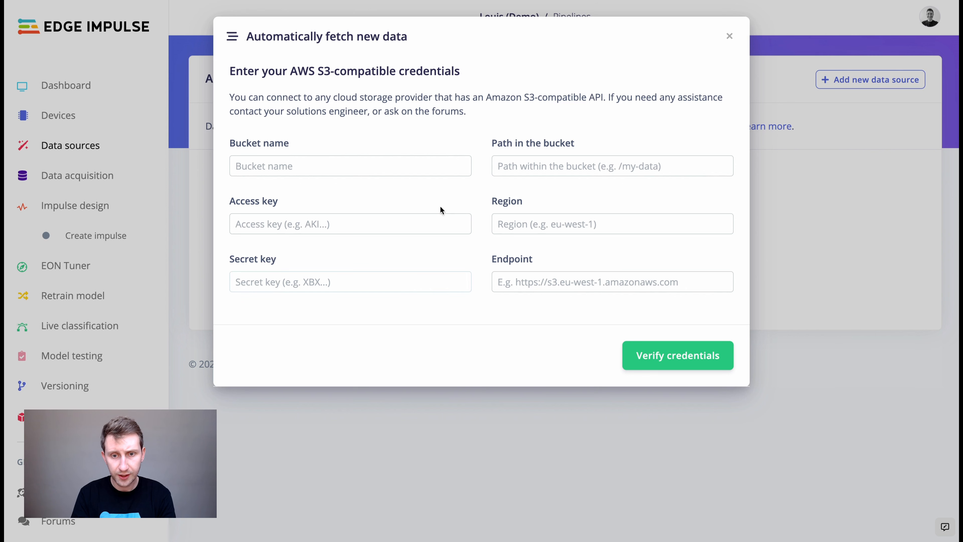
pyautogui.click(520, 278)
pyautogui.hotkey('ctrl', 'v')
pyautogui.click(523, 220)
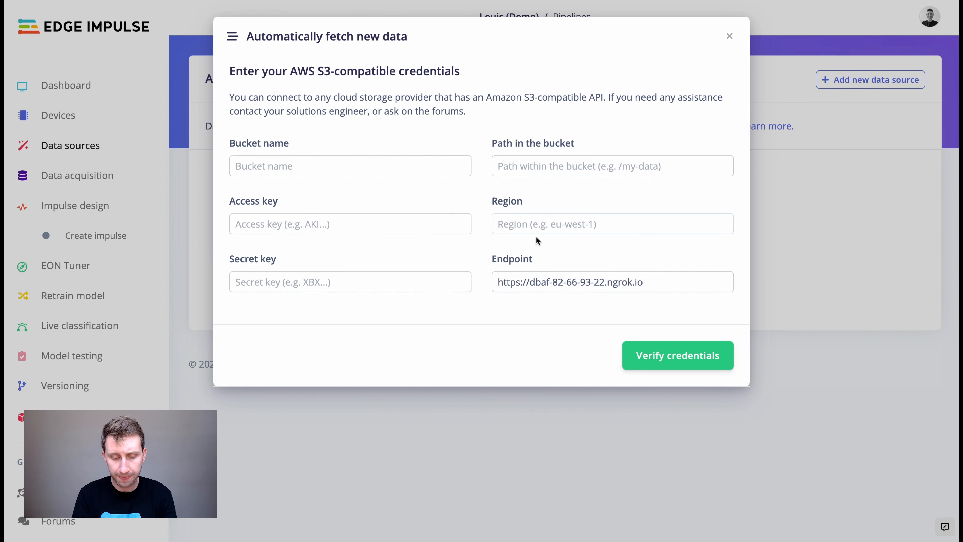
pyautogui.write('eu-e')
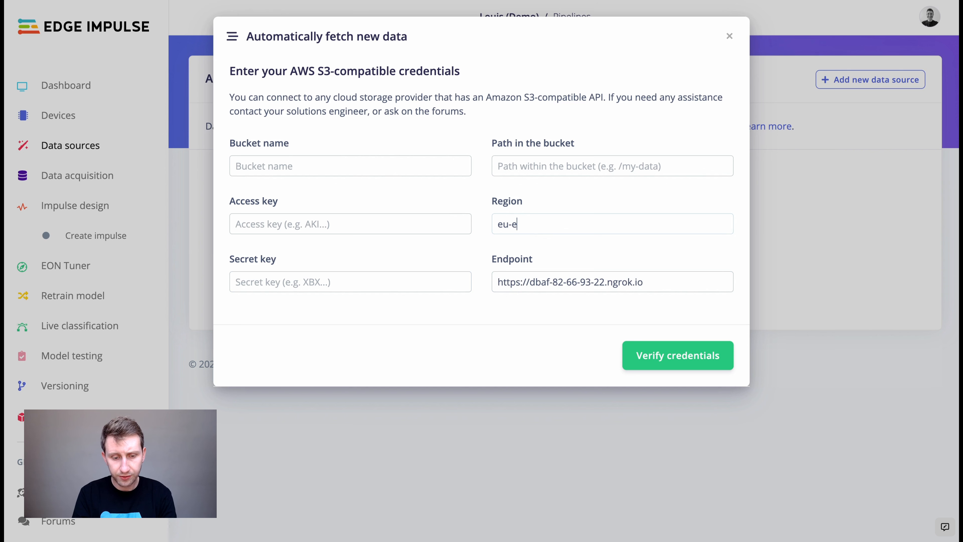
pyautogui.write('ast-1')
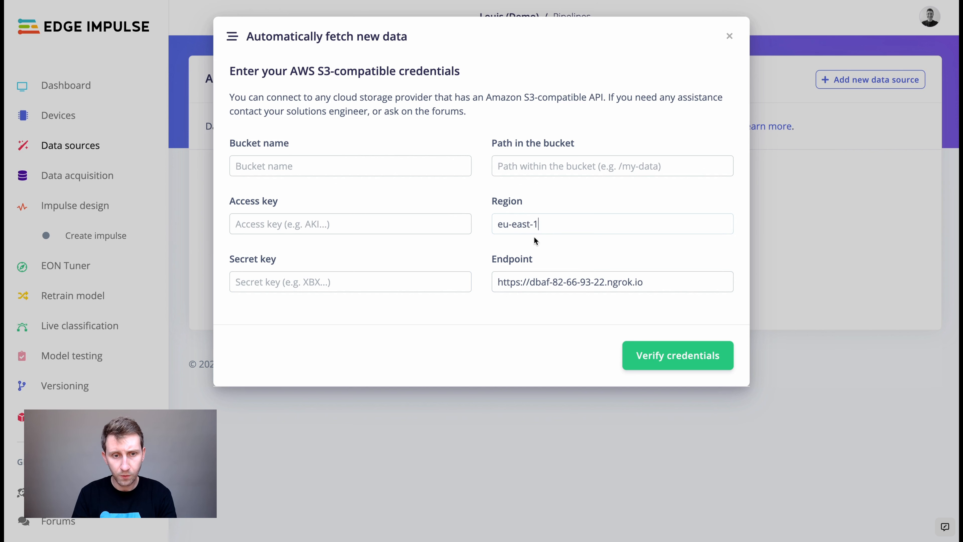
pyautogui.click(287, 165)
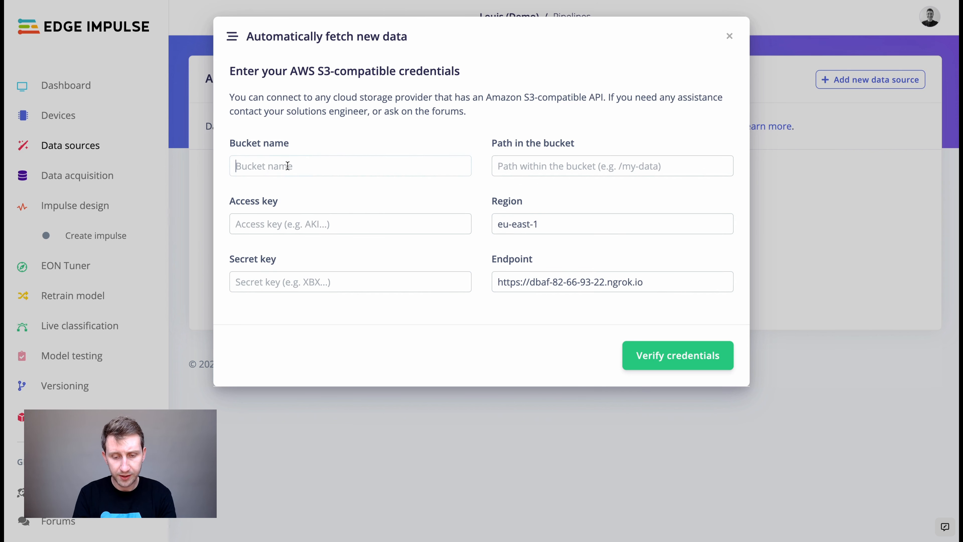
pyautogui.write('ei-pipelines')
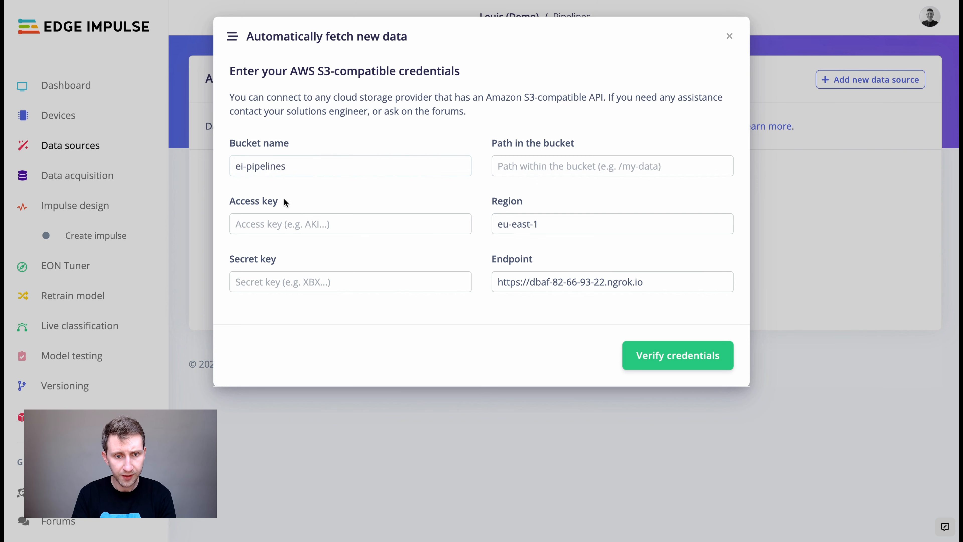
# Focus the access key field and bring up the MinIO console tab.
pyautogui.click(273, 225)
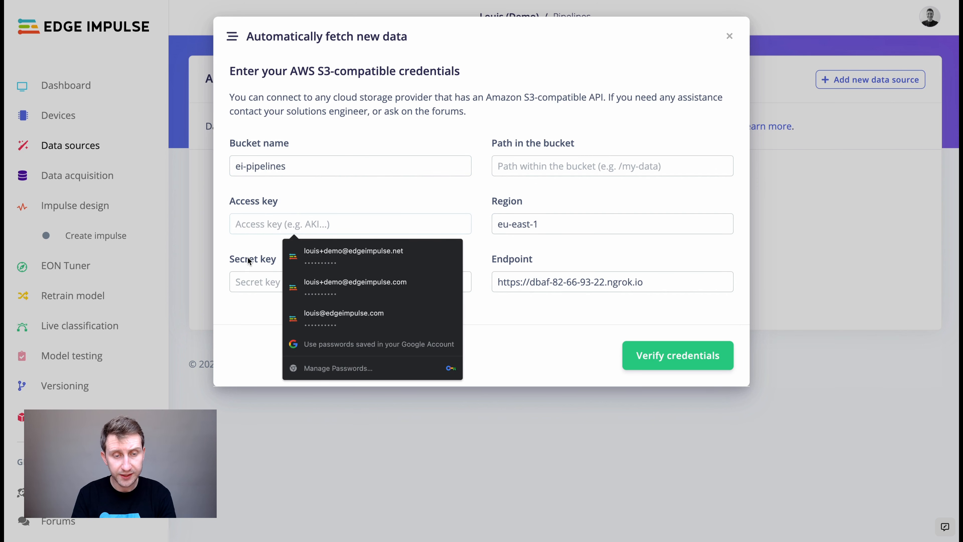
pyautogui.press('super+Tab')
pyautogui.press('super+Tab')
pyautogui.hotkey('ctrl', 'Tab')
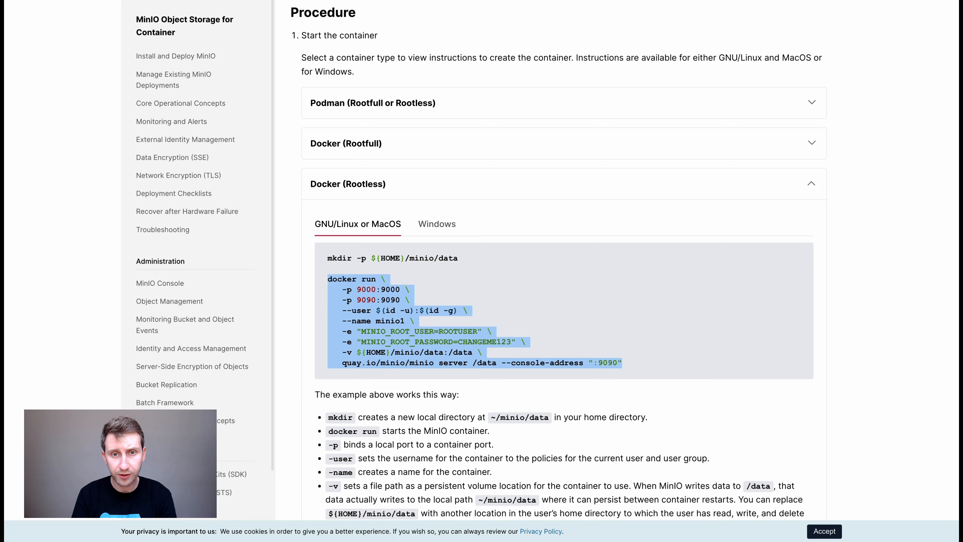
pyautogui.click(500, 2)
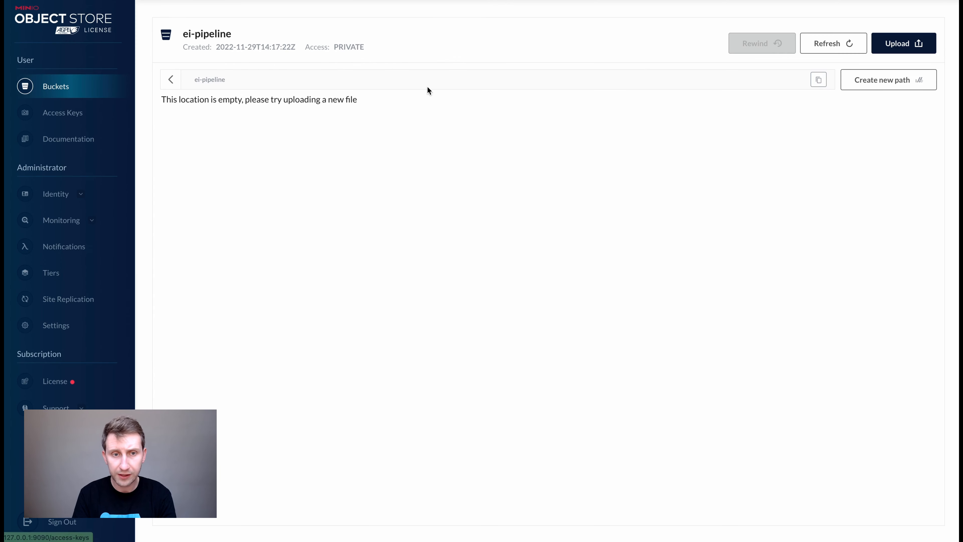
# Create a new MinIO access key and paste its access key into Edge Impulse's form.
pyautogui.click(66, 116)
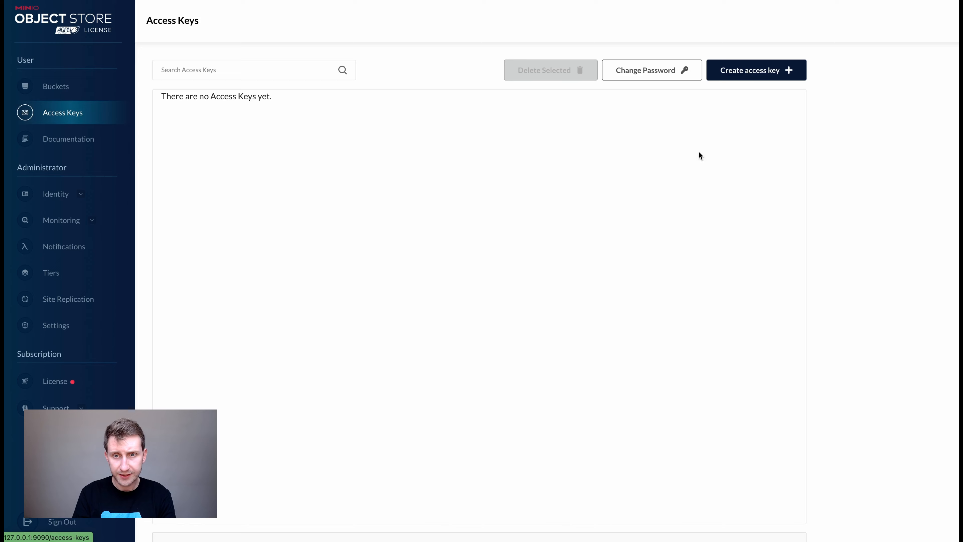
pyautogui.click(753, 71)
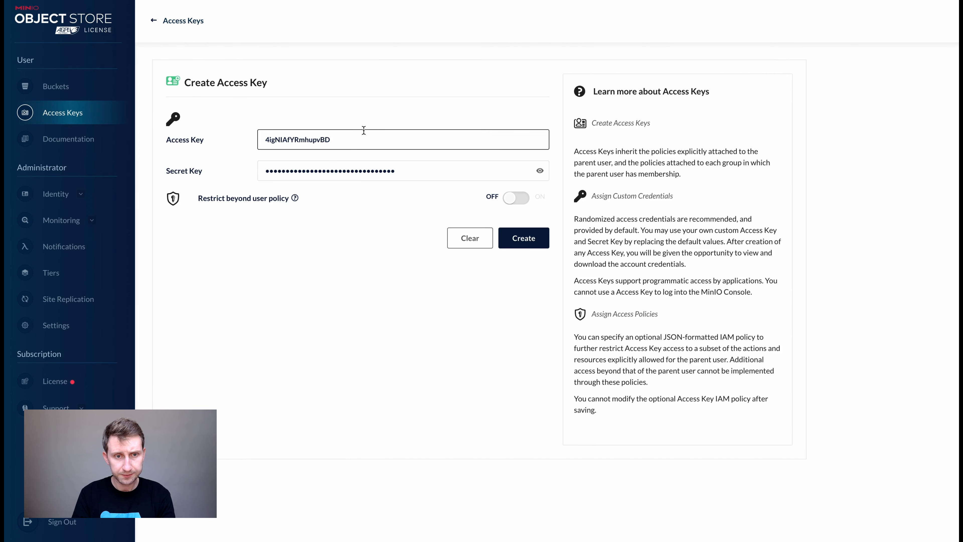
pyautogui.moveTo(362, 140); pyautogui.dragTo(241, 143)
pyautogui.hotkey('ctrl', 'c')
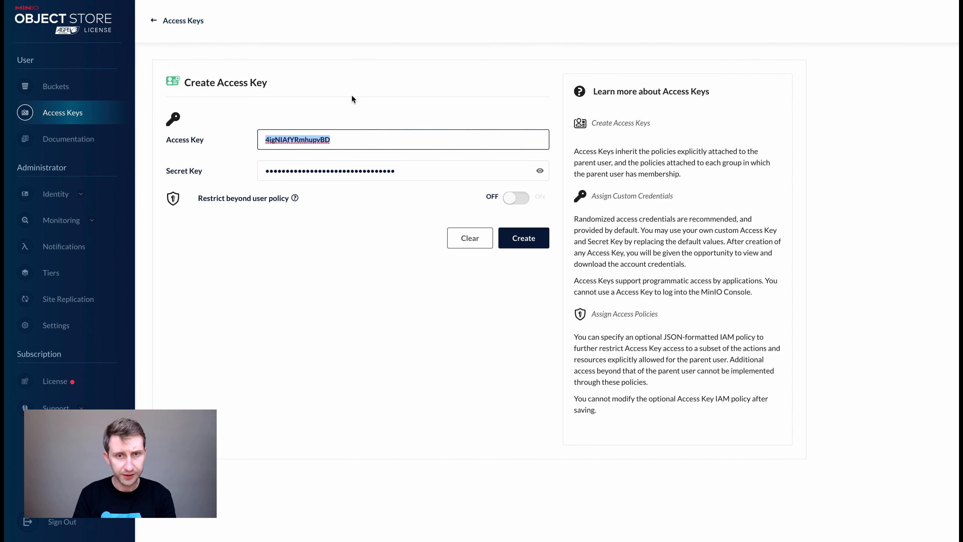
pyautogui.hotkey('ctrl', 'shift', 'Tab')
pyautogui.hotkey('ctrl', 'v')
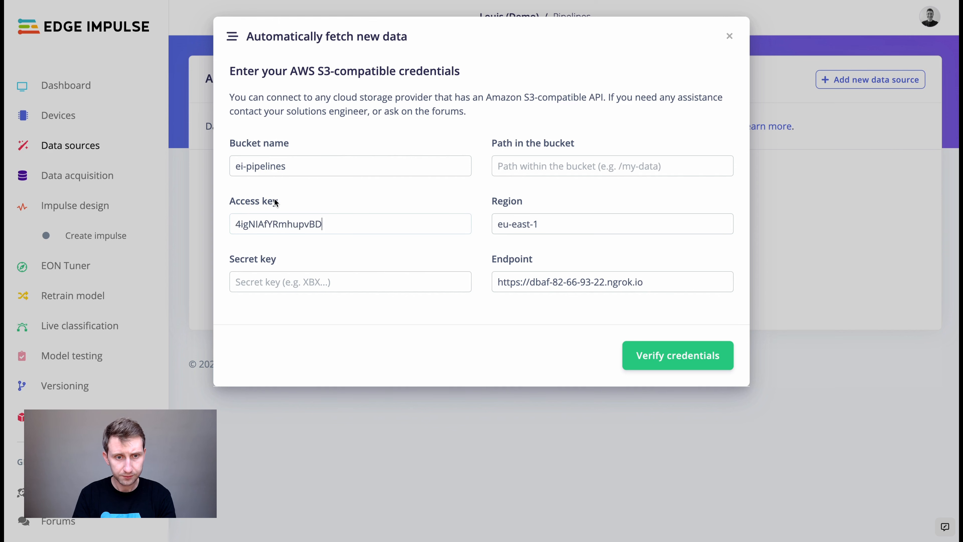
pyautogui.hotkey('ctrl', 'Tab')
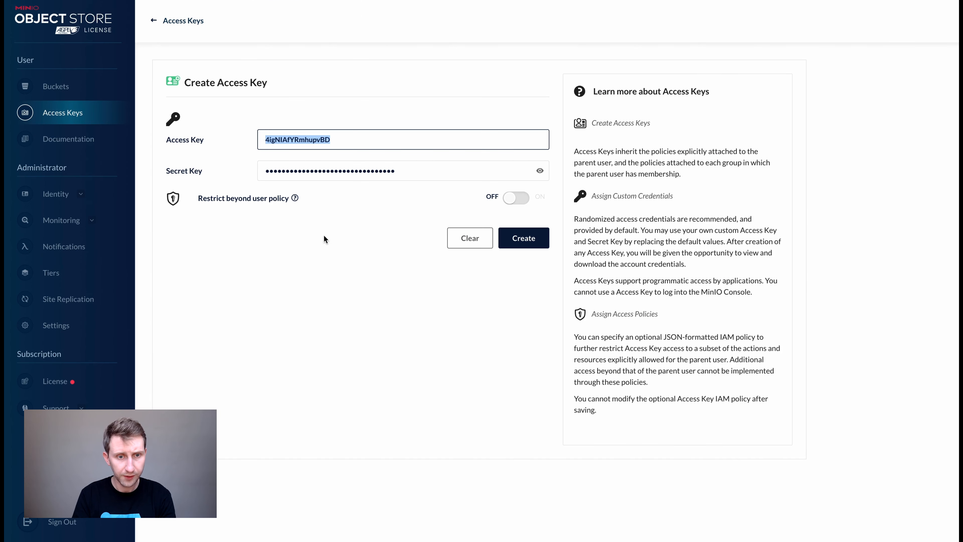
# Reveal the new secret key and paste it into Edge Impulse's secret key field.
pyautogui.click(540, 170)
pyautogui.moveTo(424, 172); pyautogui.dragTo(227, 172)
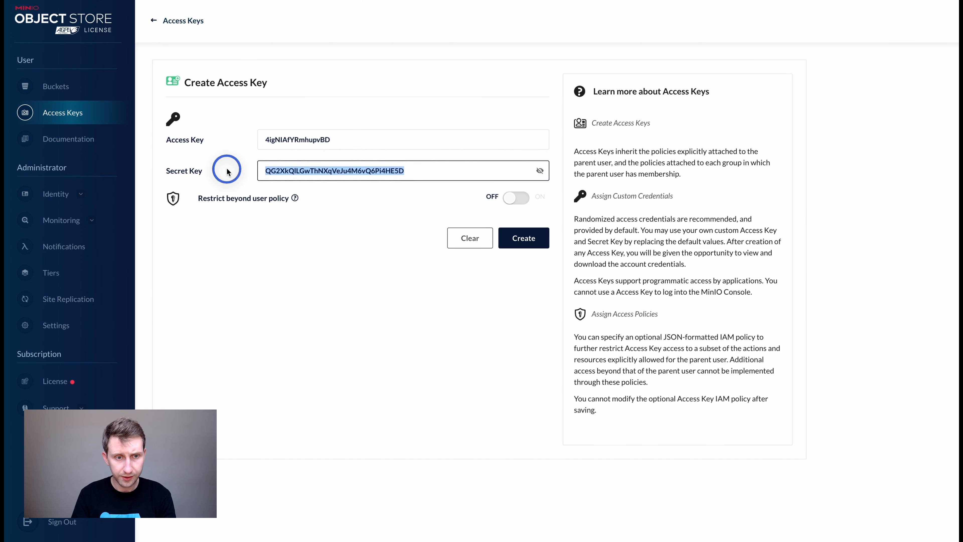
pyautogui.hotkey('ctrl', 'c')
pyautogui.hotkey('ctrl', 'Tab')
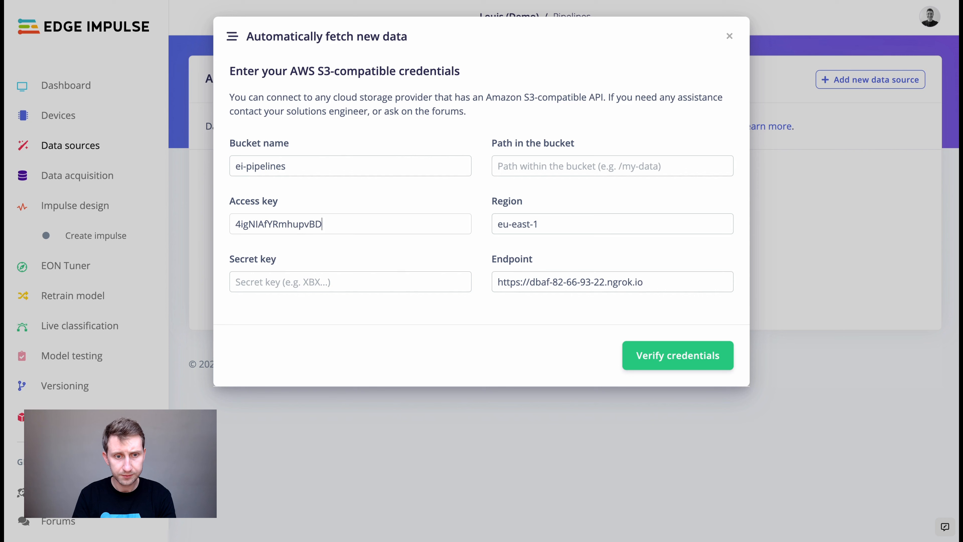
pyautogui.click(275, 282)
pyautogui.hotkey('ctrl', 'v')
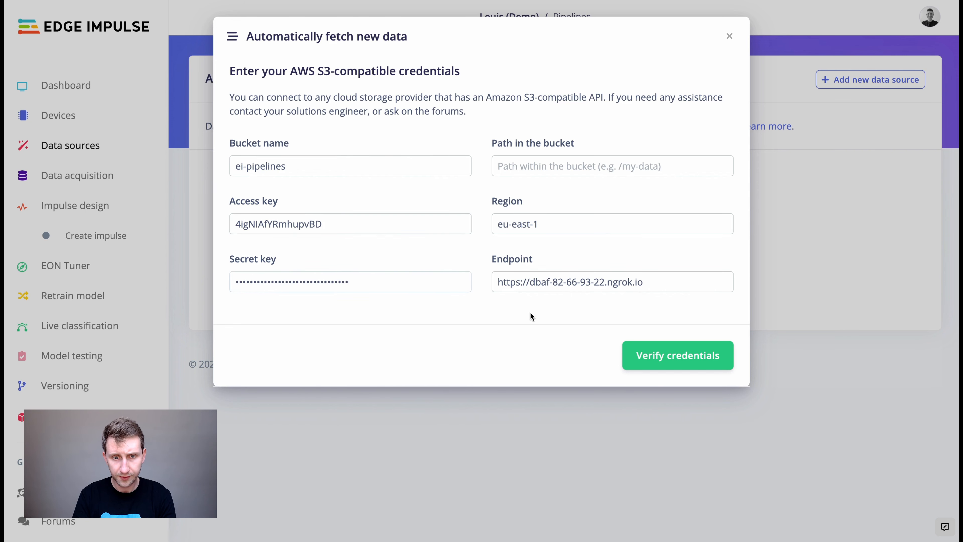
# Save the new access key in MinIO and return to the Buckets list.
pyautogui.hotkey('ctrl', 'Tab')
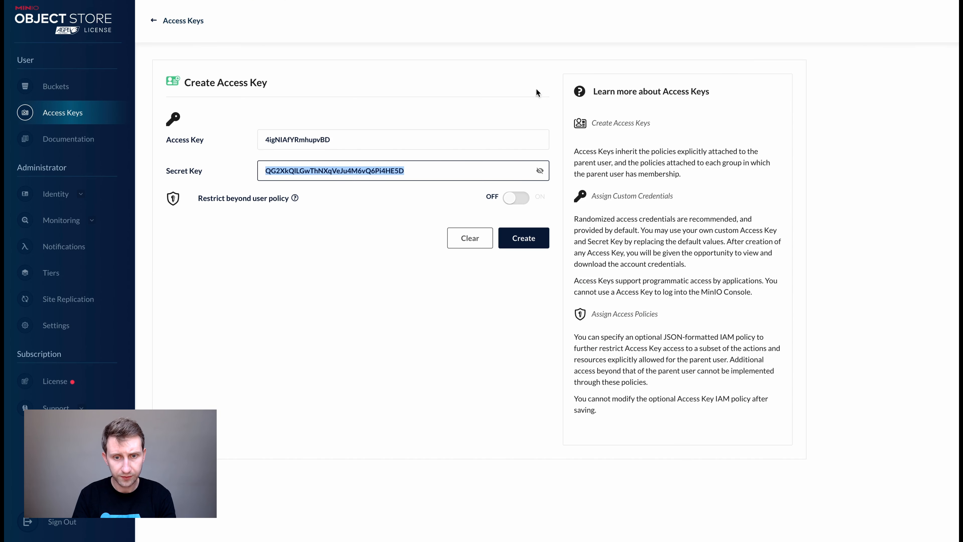
pyautogui.click(526, 237)
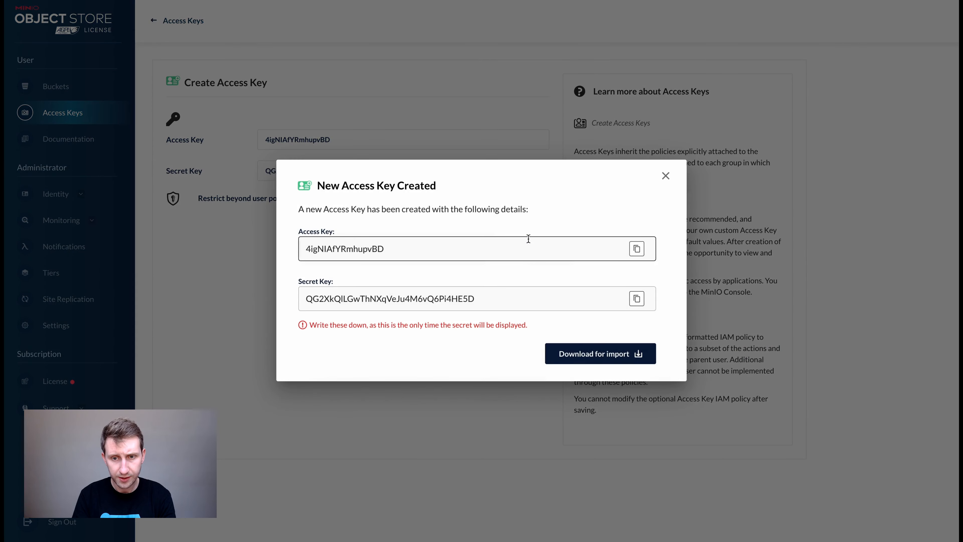
pyautogui.click(666, 176)
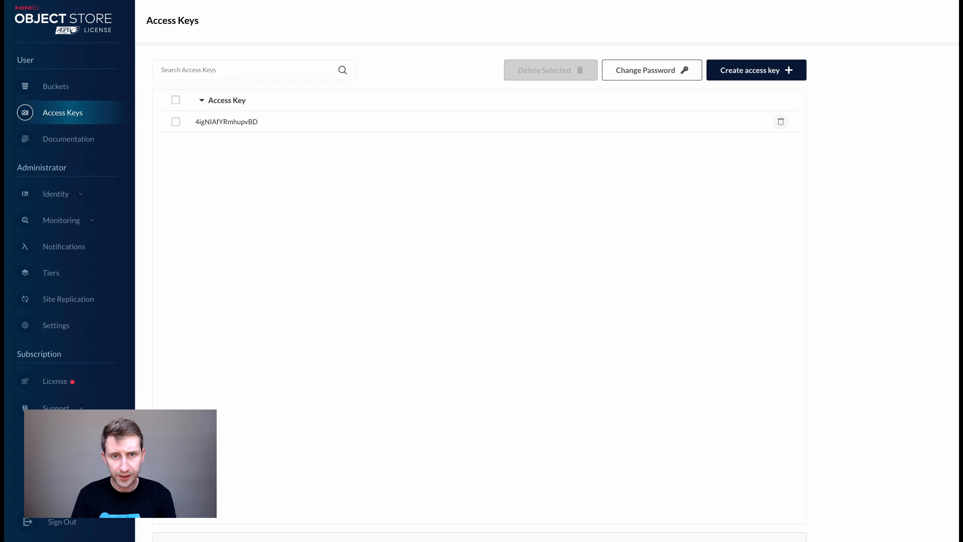
pyautogui.click(57, 87)
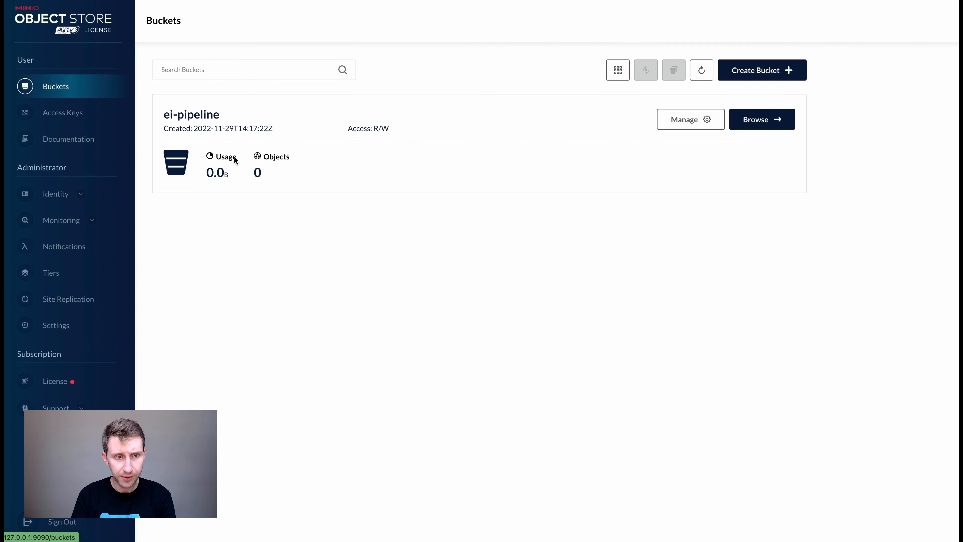
# Set the bucket path to / and correct the bucket name to ei-pipeline so the credentials verify.
pyautogui.click(756, 120)
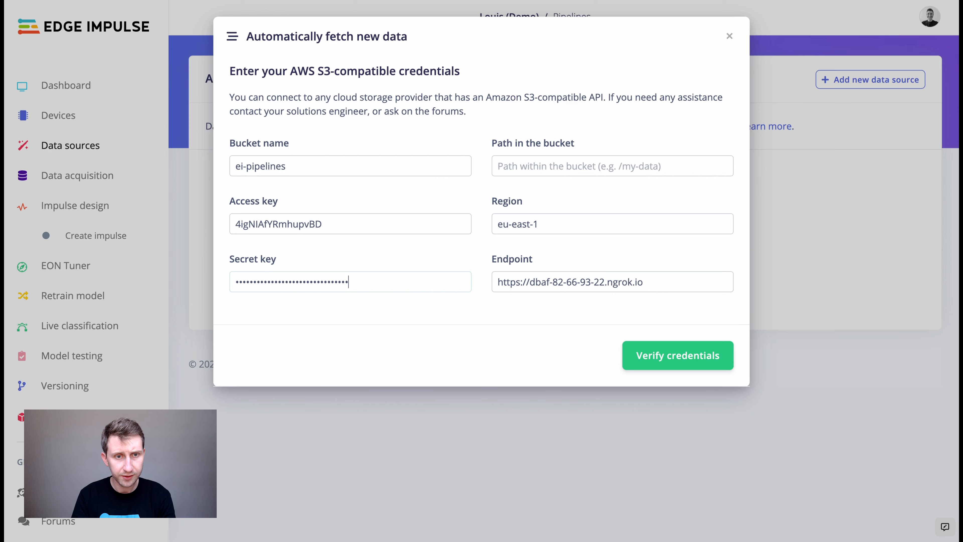
pyautogui.click(522, 167)
pyautogui.write('/')
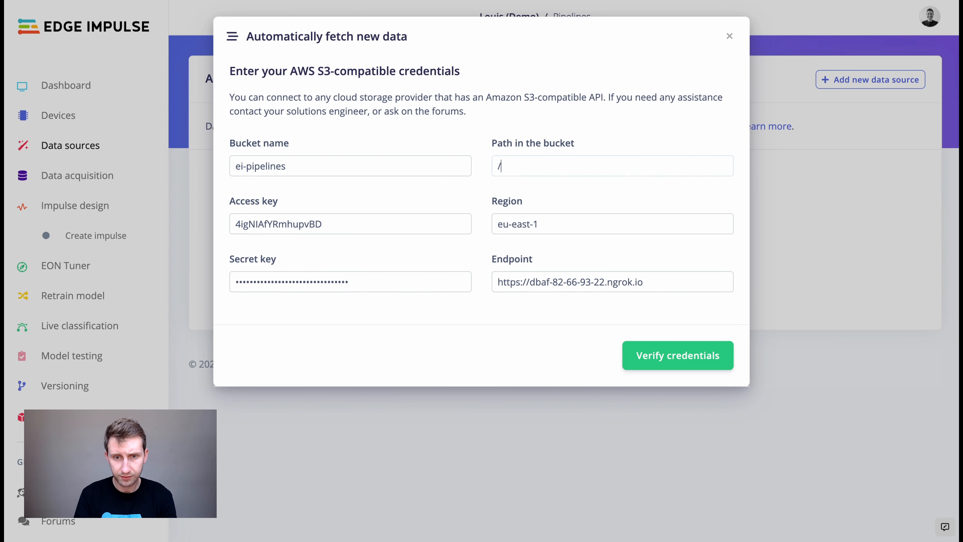
pyautogui.click(652, 358)
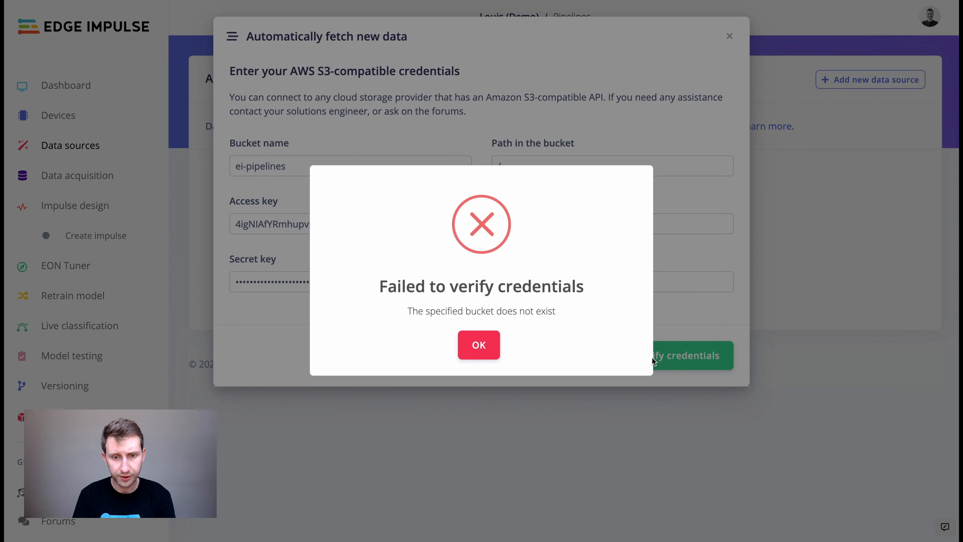
pyautogui.click(471, 344)
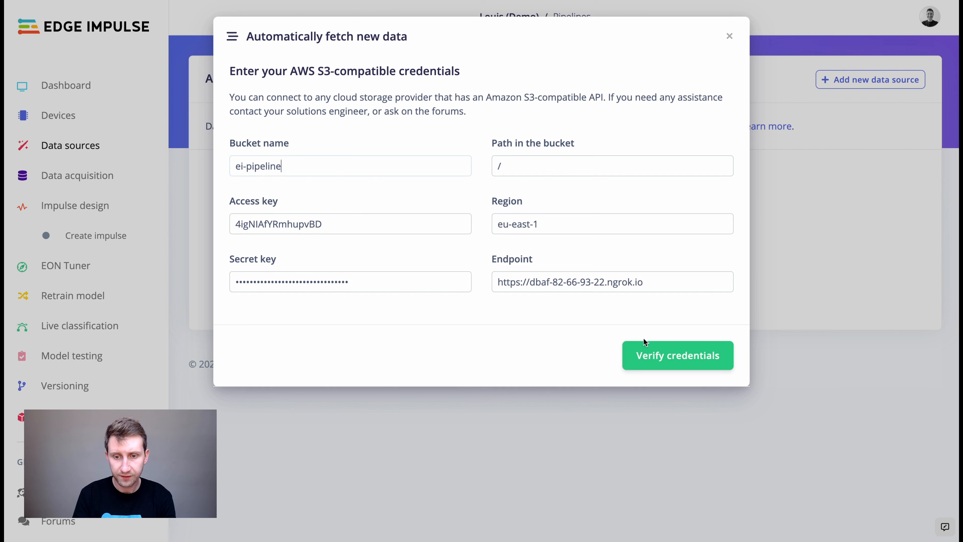
pyautogui.click(653, 357)
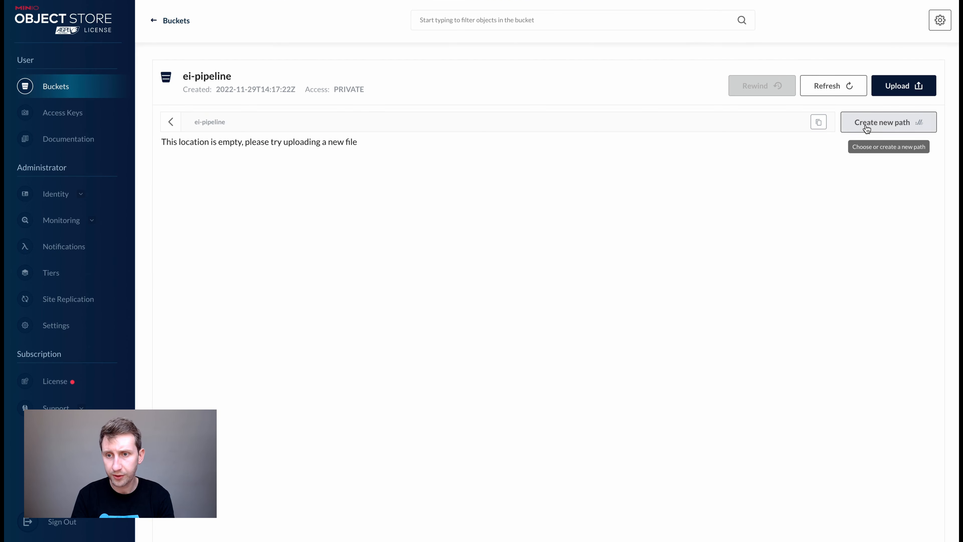
# Create a folder named cars in the ei-pipeline bucket.
pyautogui.click(867, 123)
pyautogui.click(448, 280)
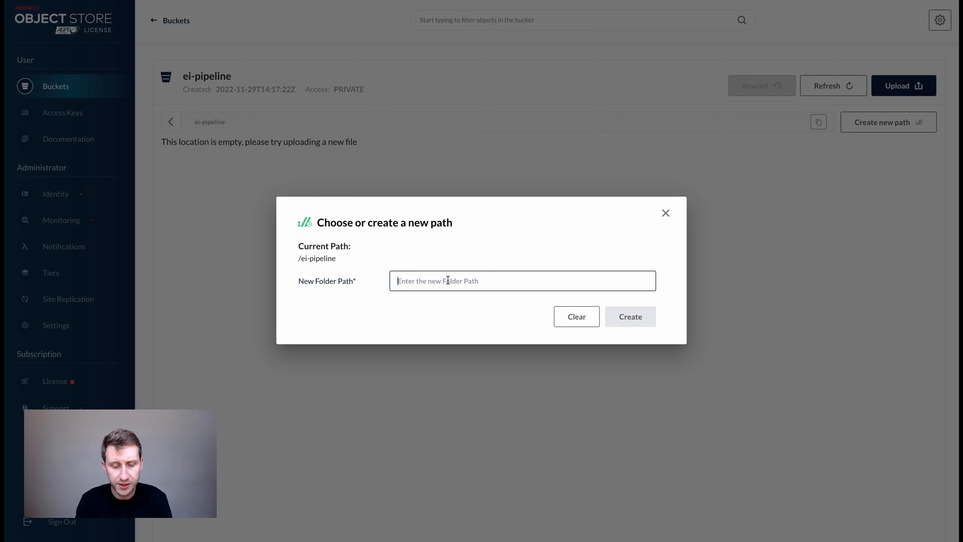
pyautogui.write('cars')
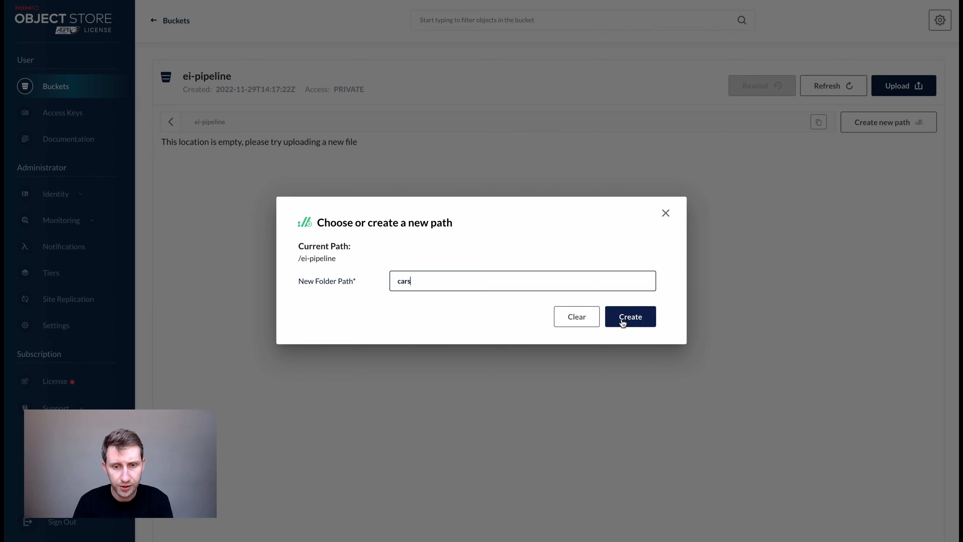
pyautogui.click(622, 322)
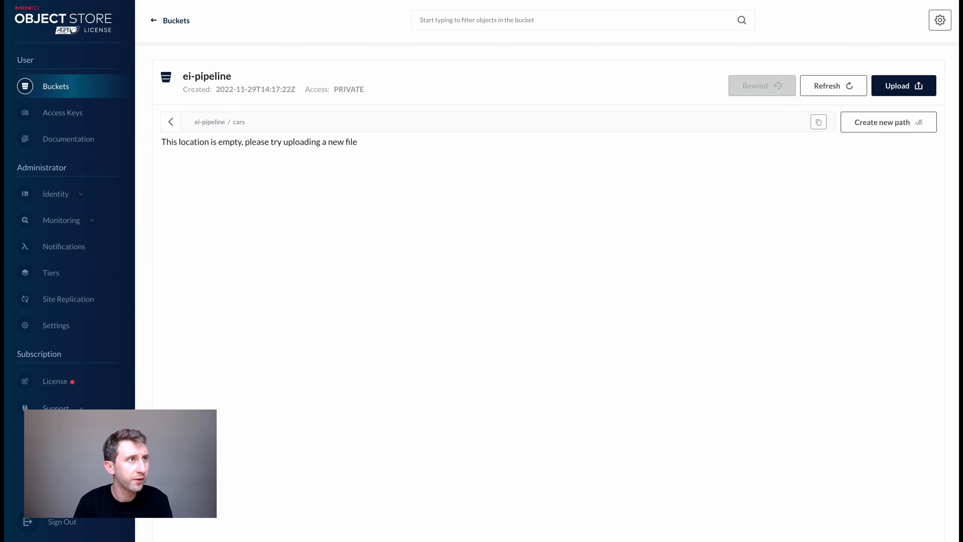
# Preview the car photos, upload the 12 car JPG images into cars, and return to the bucket root.
pyautogui.moveTo(171, 0); pyautogui.dragTo(660, 16)
pyautogui.press('Down')
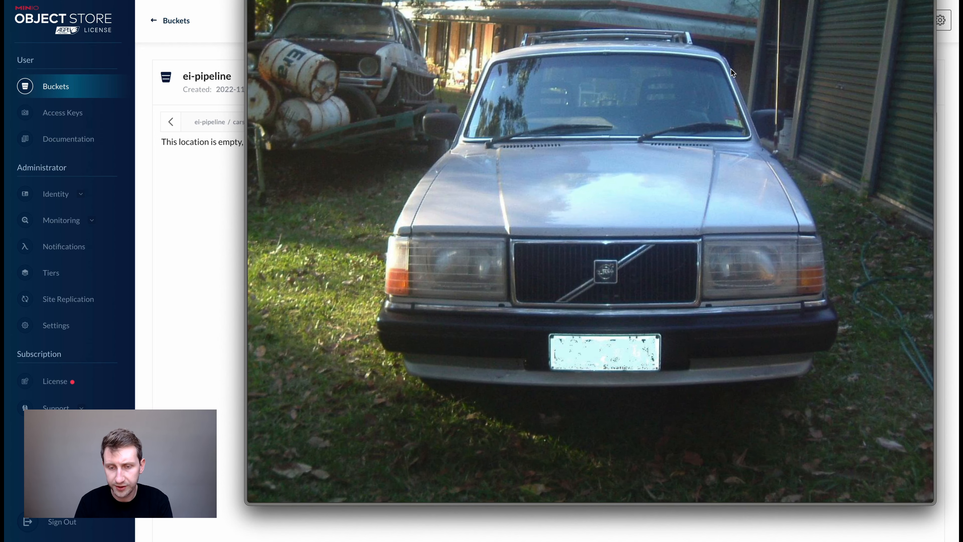
pyautogui.press('Down')
pyautogui.press('Down')
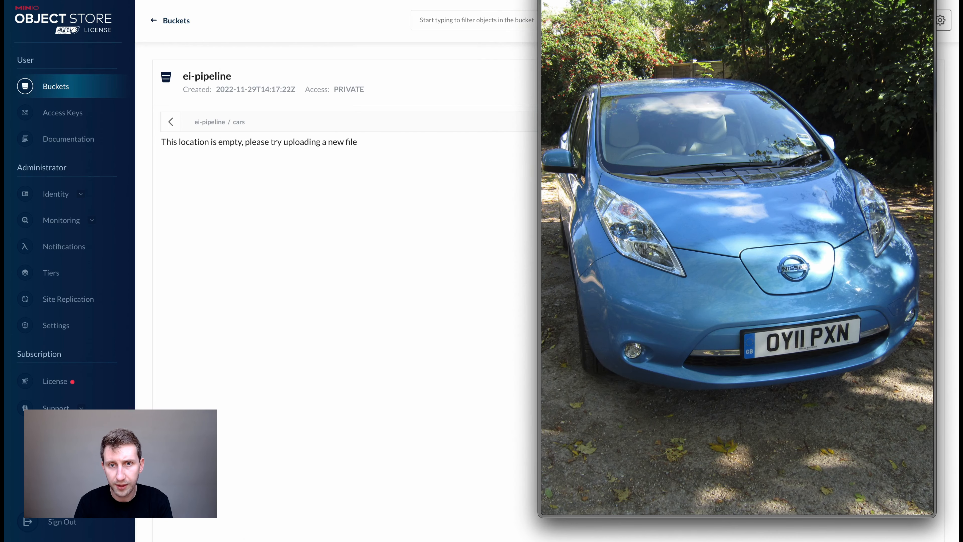
pyautogui.press('space')
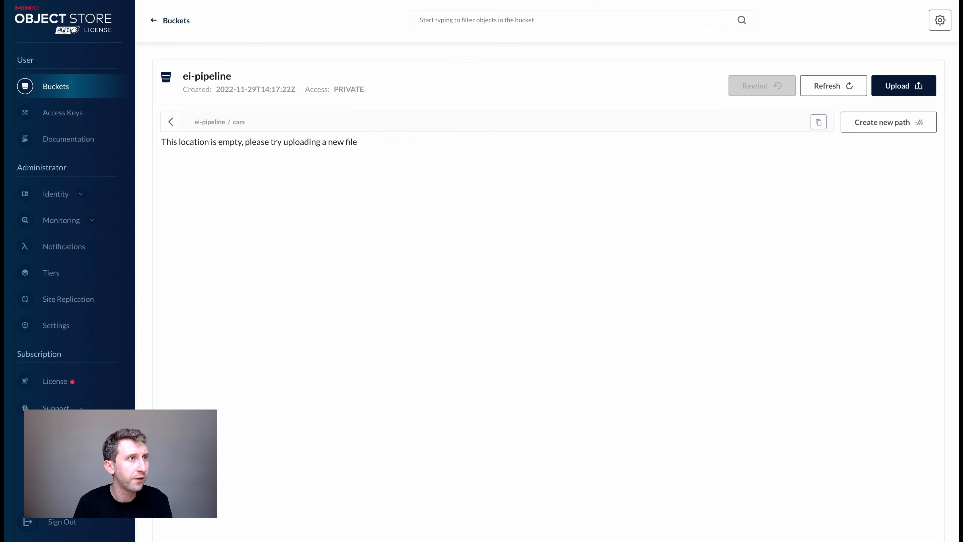
pyautogui.moveTo(489, 6); pyautogui.dragTo(467, 306)
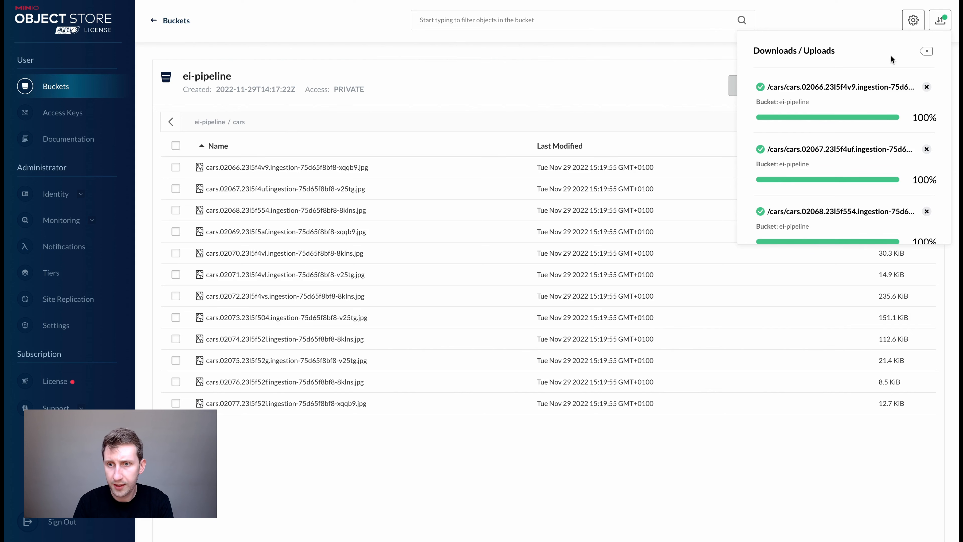
pyautogui.click(927, 50)
pyautogui.click(167, 122)
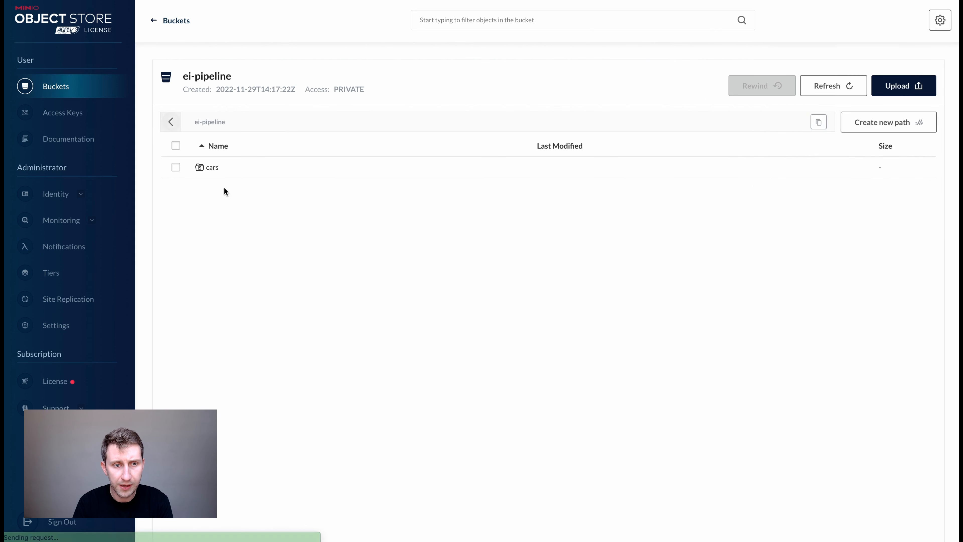
# Create a new folder named unknown in the ei-pipeline bucket.
pyautogui.click(844, 125)
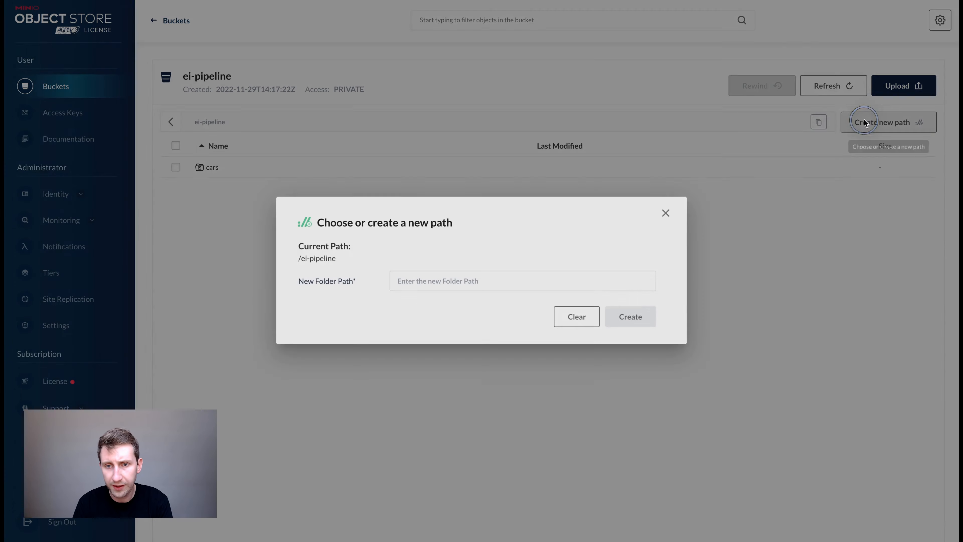
pyautogui.click(408, 279)
pyautogui.write('unknown')
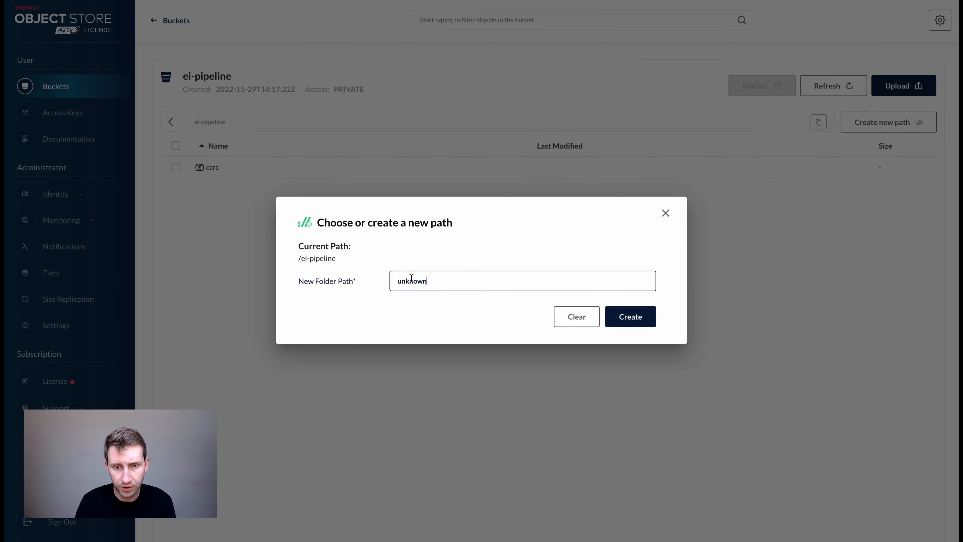
pyautogui.click(620, 323)
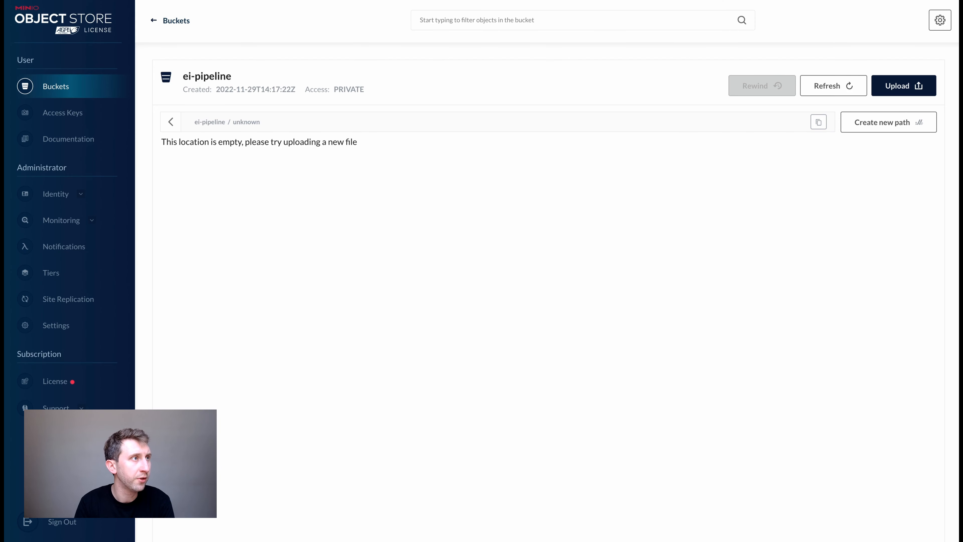
# Preview the unknown images and upload all twelve into the unknown folder, then return to Edge Impulse.
pyautogui.moveTo(721, 0); pyautogui.dragTo(495, 220)
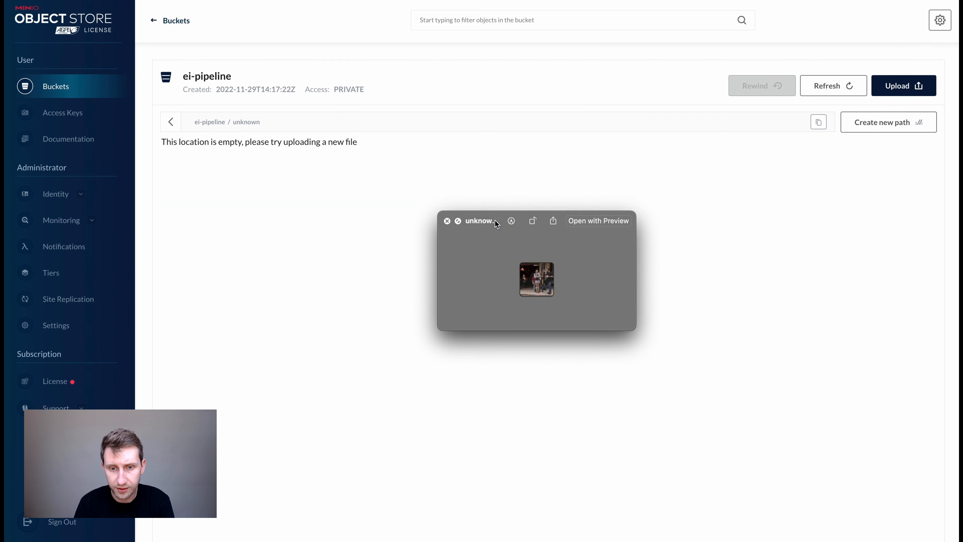
pyautogui.press('Down')
pyautogui.press('Down')
pyautogui.press('Down')
pyautogui.press('Down')
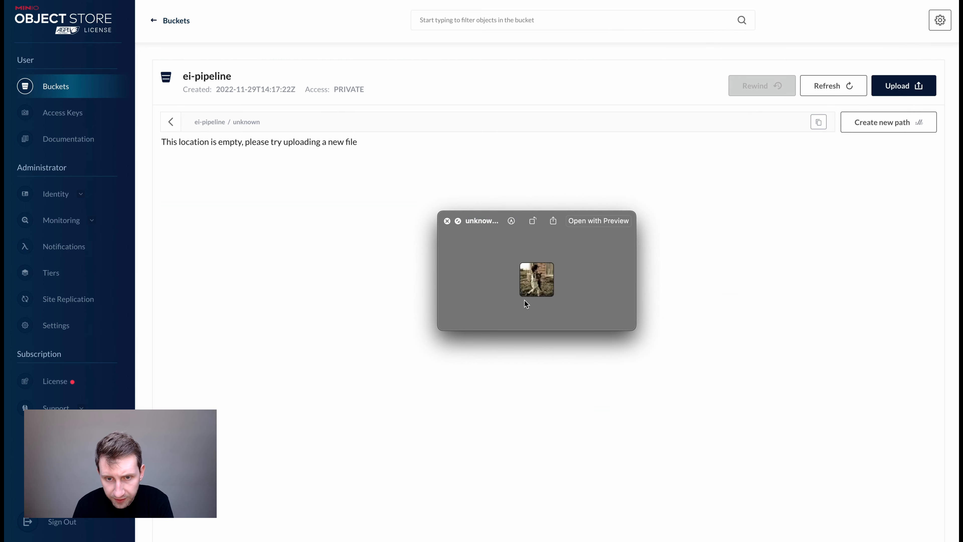
pyautogui.click(447, 220)
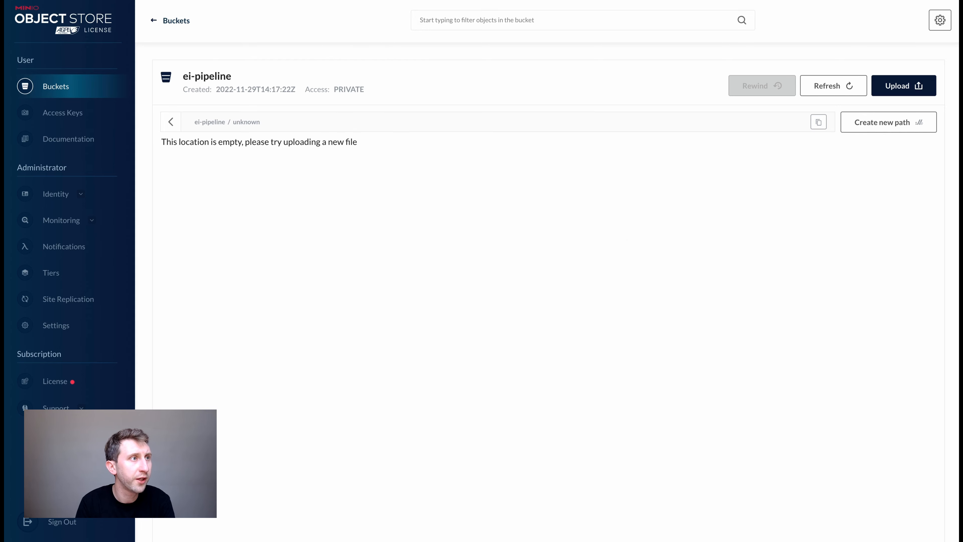
pyautogui.moveTo(613, 140); pyautogui.dragTo(577, 250)
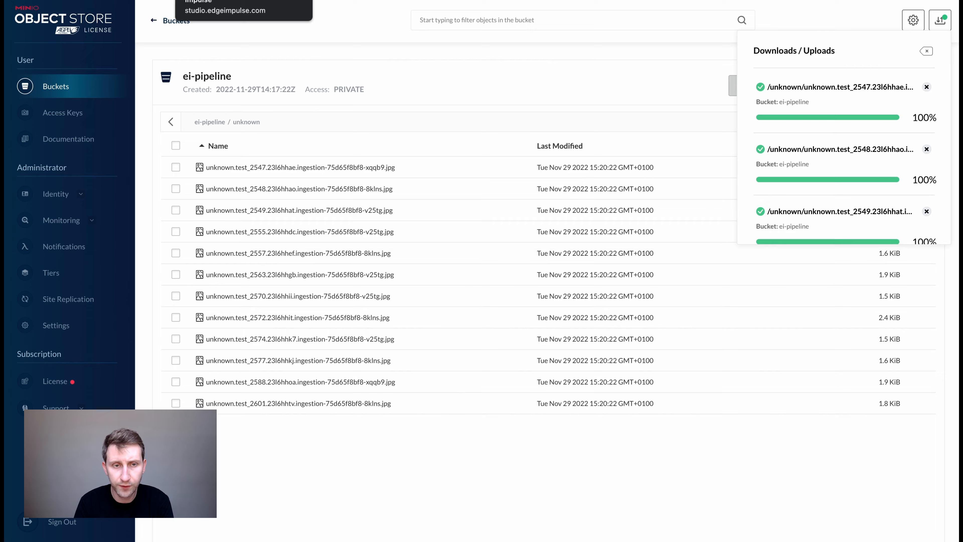
pyautogui.click(220, 1)
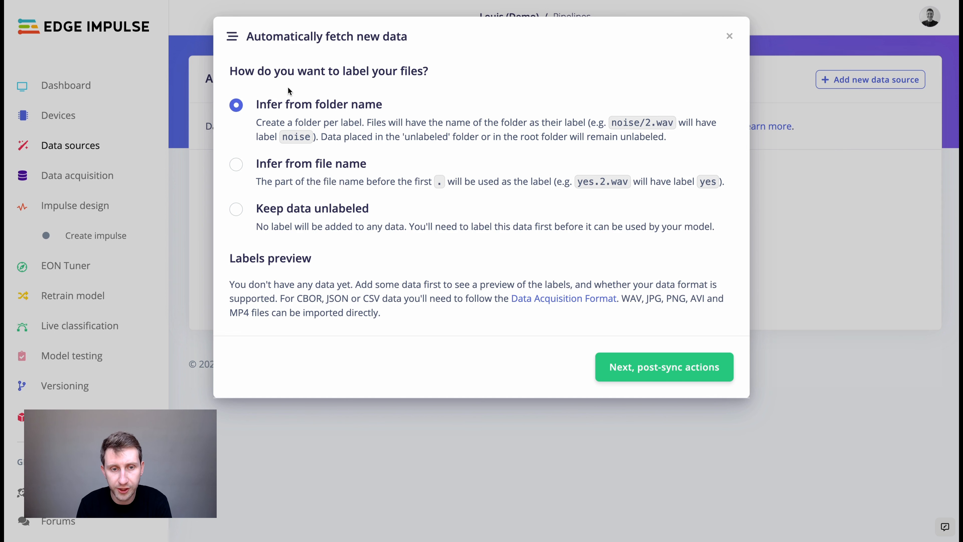
# Add Retrain model, Create new version and Create new deployment post-sync actions, then create the pipeline.
pyautogui.click(669, 371)
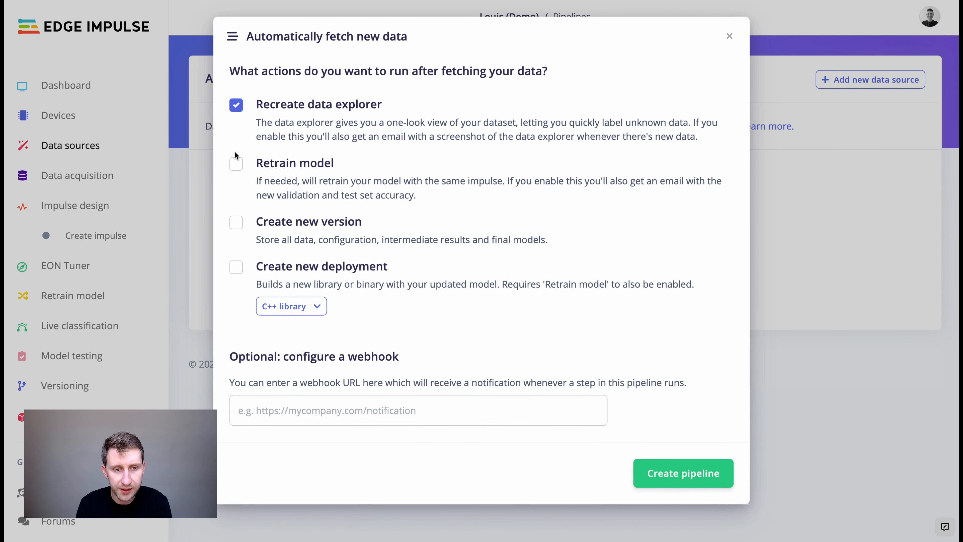
pyautogui.click(238, 165)
pyautogui.click(238, 223)
pyautogui.click(237, 268)
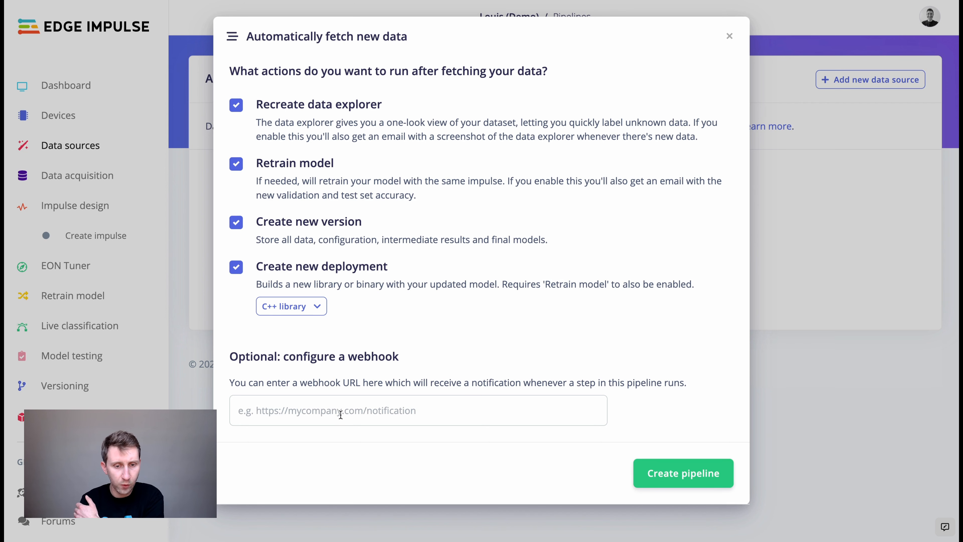
pyautogui.click(663, 467)
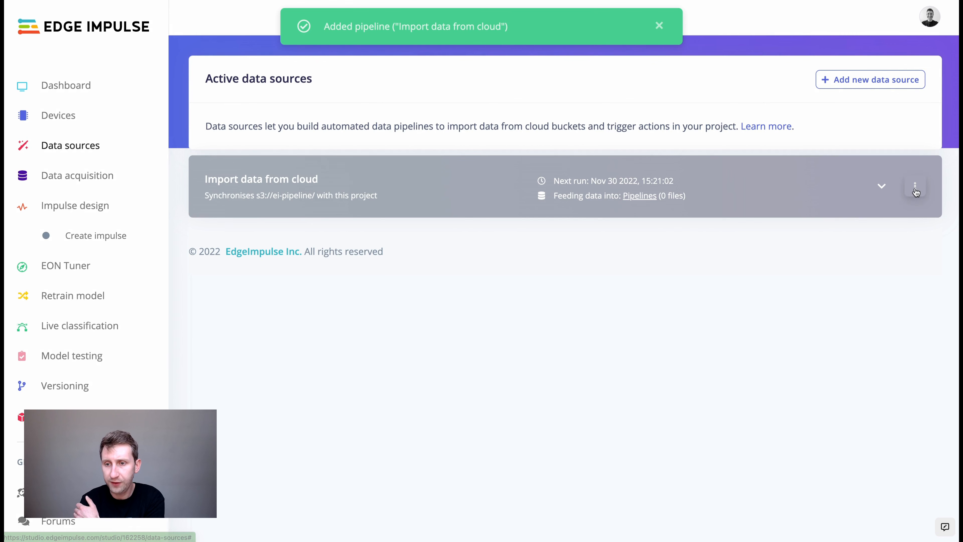
pyautogui.click(916, 188)
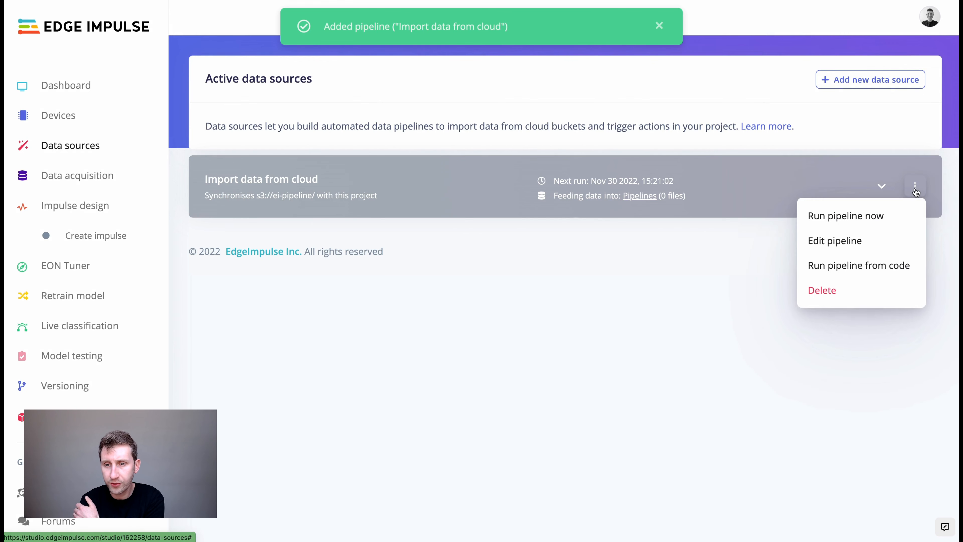
# Run the cloud-import pipeline now and expand its steps to follow the 24-file fetch.
pyautogui.click(860, 219)
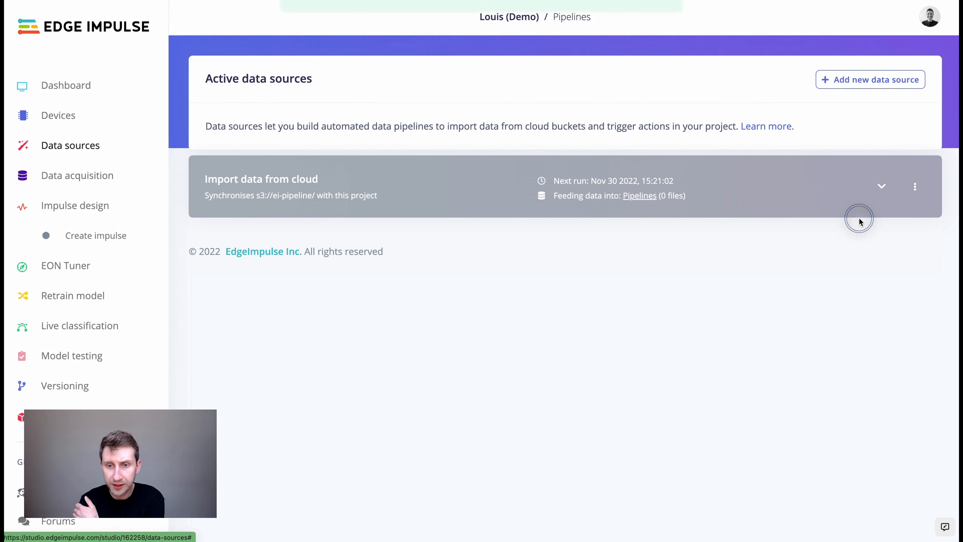
pyautogui.click(886, 188)
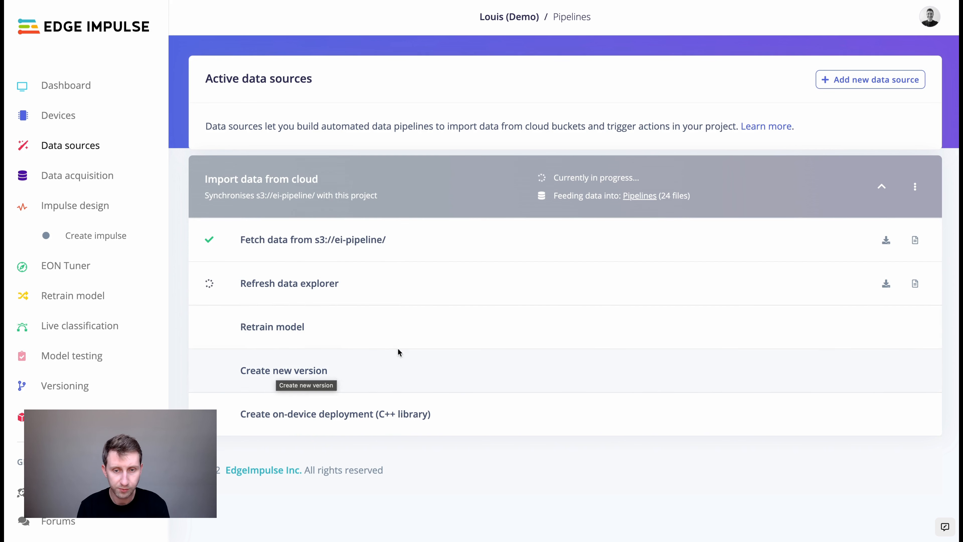
# Review the 18 cars/unknown training samples and the 6 test samples in Data acquisition.
pyautogui.click(78, 180)
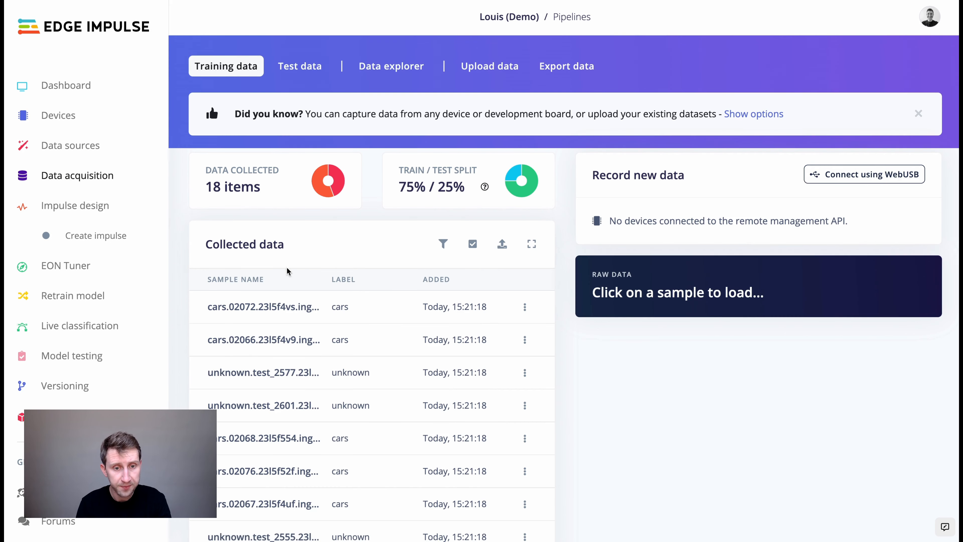
pyautogui.scroll(-2, 316, 363)
pyautogui.click(275, 253)
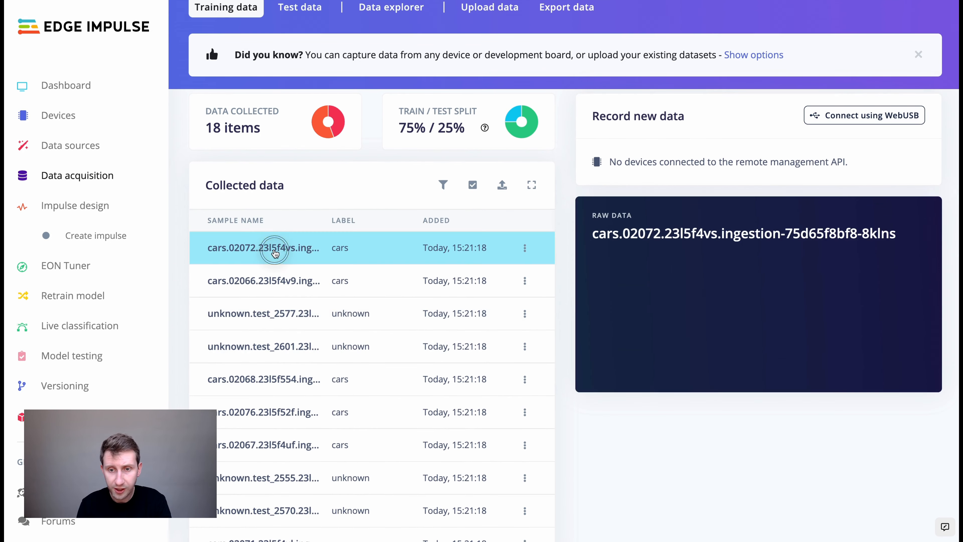
pyautogui.click(340, 325)
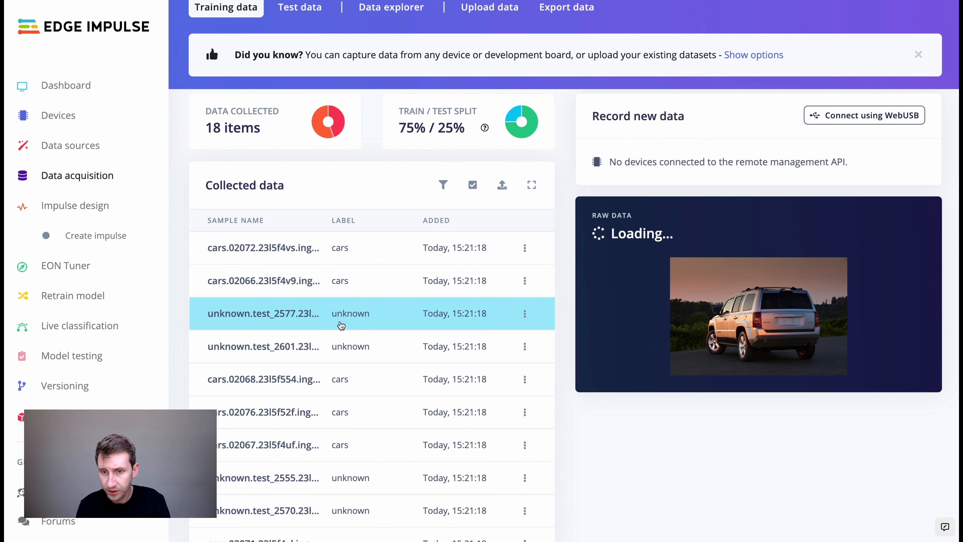
pyautogui.click(346, 351)
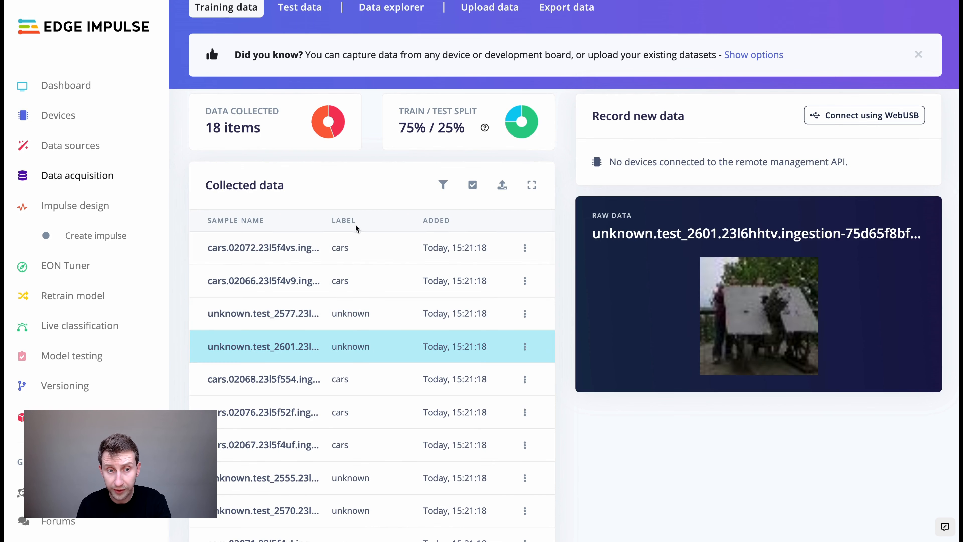
pyautogui.moveTo(318, 134)
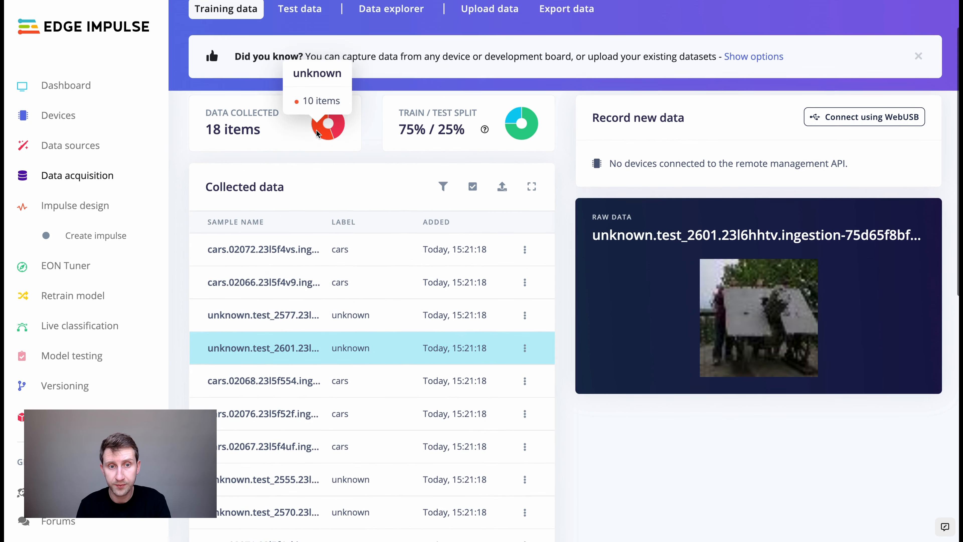
pyautogui.scroll(2, 318, 134)
pyautogui.click(298, 64)
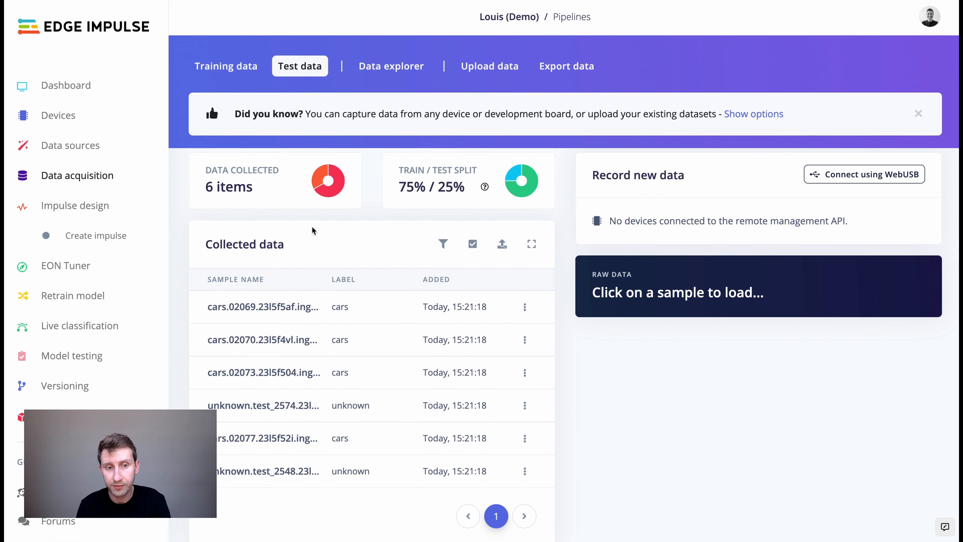
pyautogui.click(220, 66)
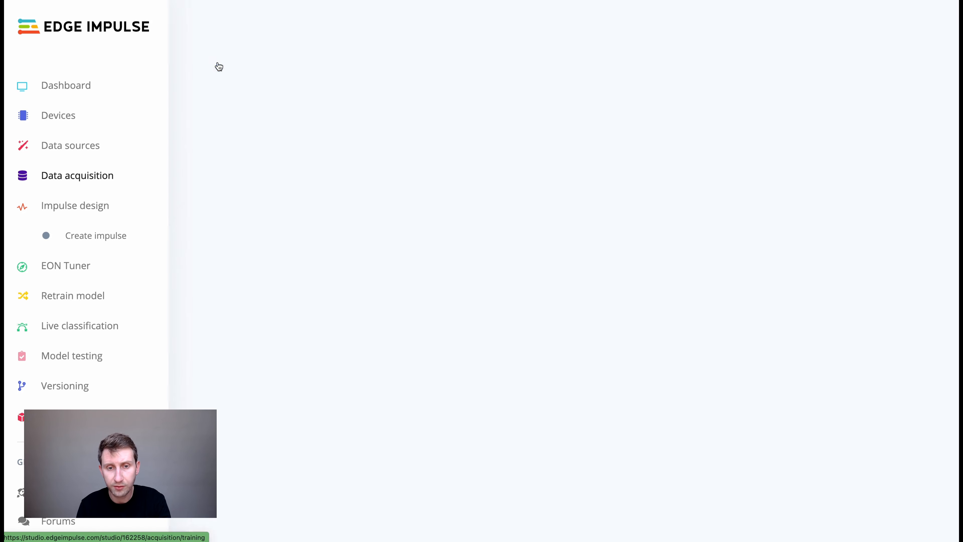
pyautogui.moveTo(333, 190)
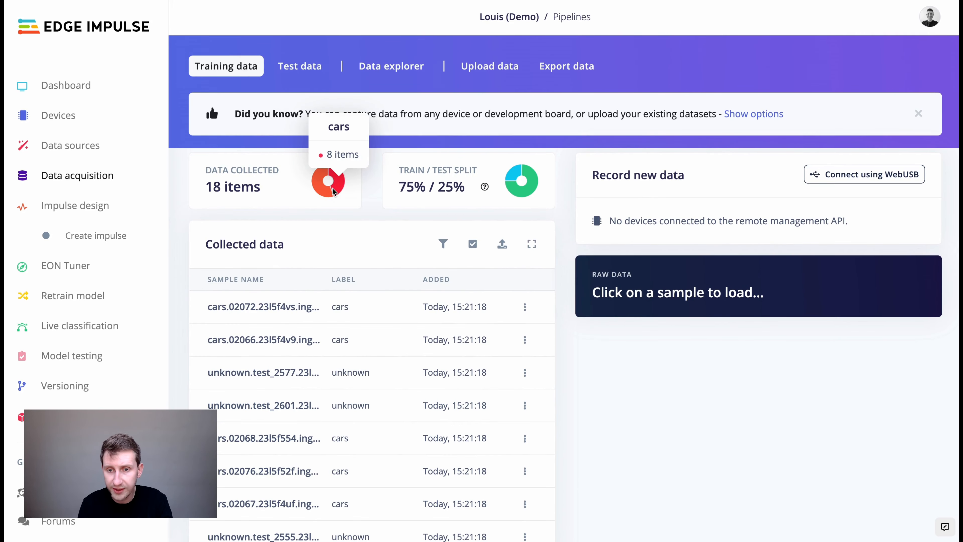
pyautogui.click(96, 238)
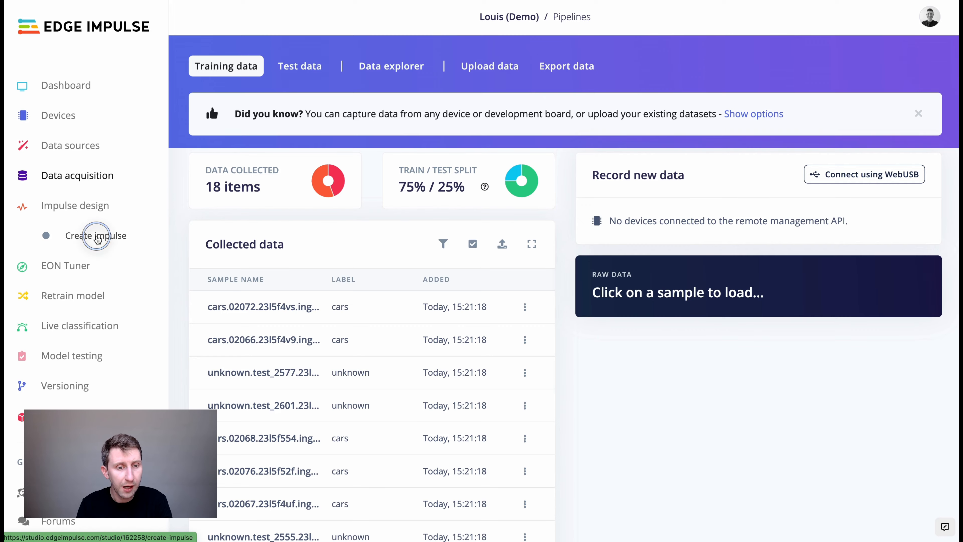
# Add an Image processing block and a Transfer Learning (Images) block, then save the impulse.
pyautogui.click(463, 250)
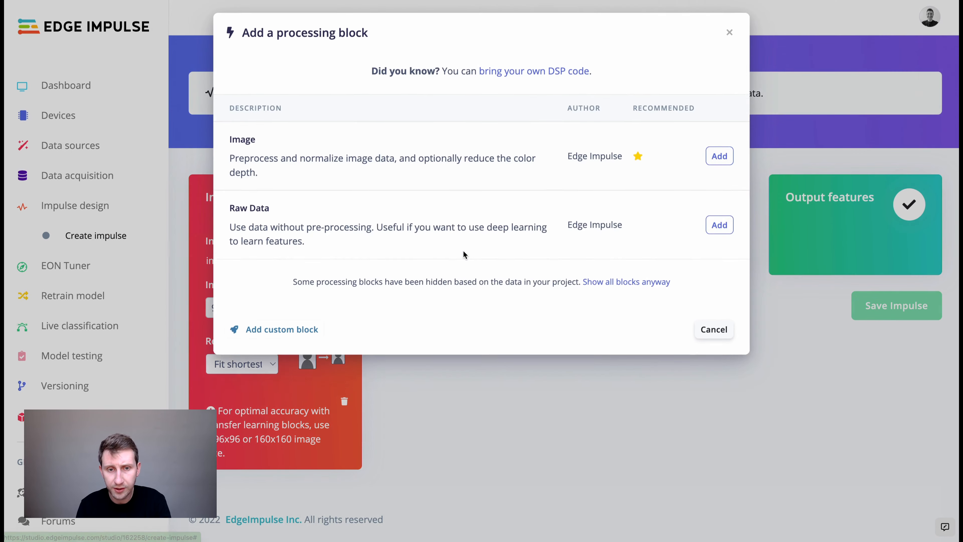
pyautogui.click(719, 156)
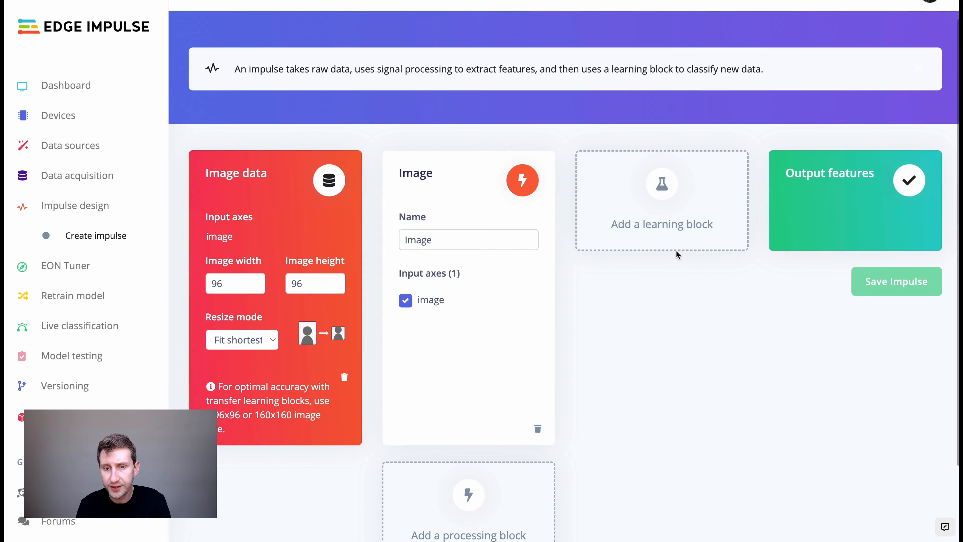
pyautogui.click(677, 248)
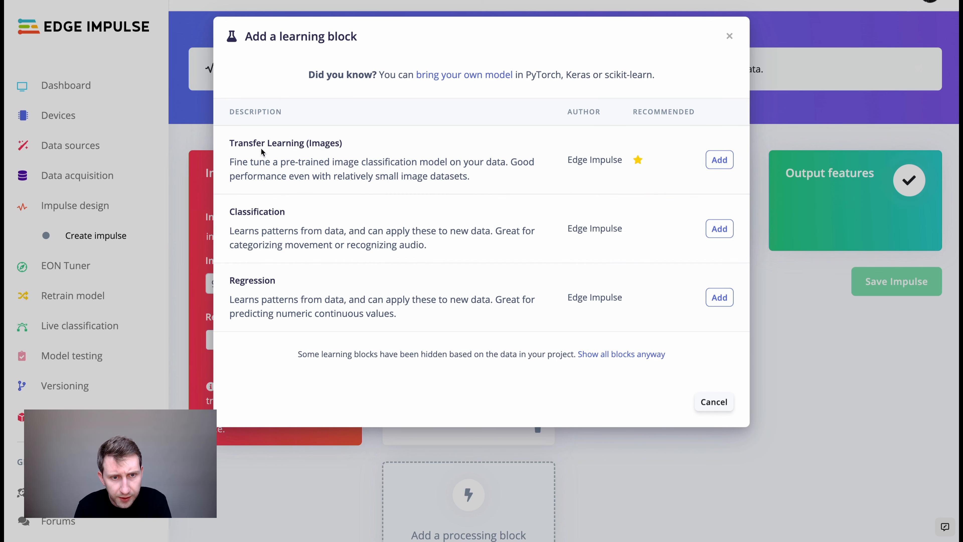
pyautogui.click(715, 160)
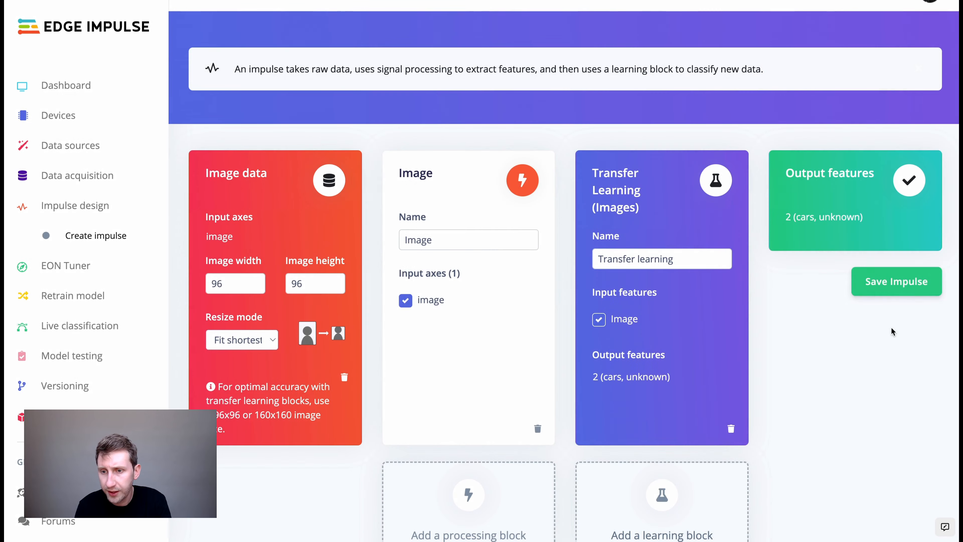
pyautogui.click(895, 293)
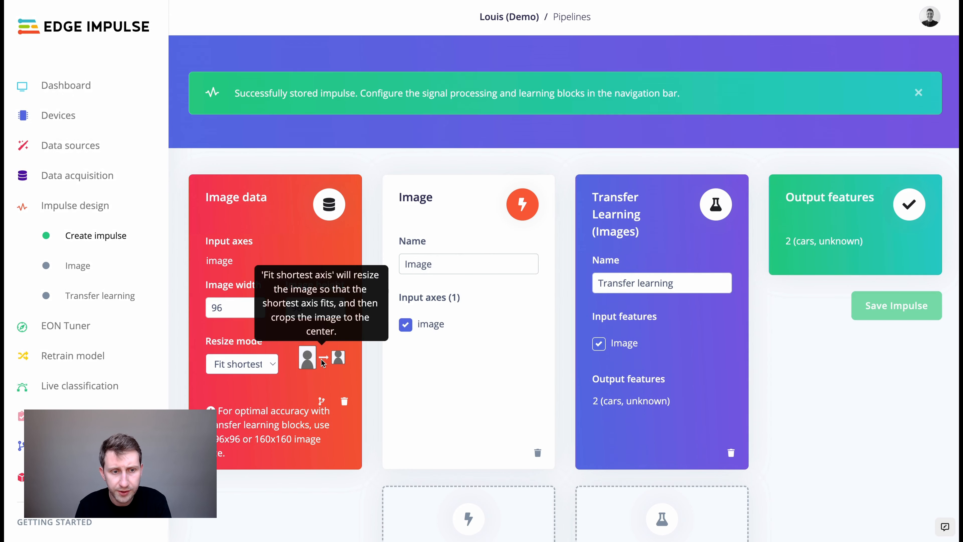
# Save the RGB image parameters and generate features for the 18 training items.
pyautogui.click(78, 267)
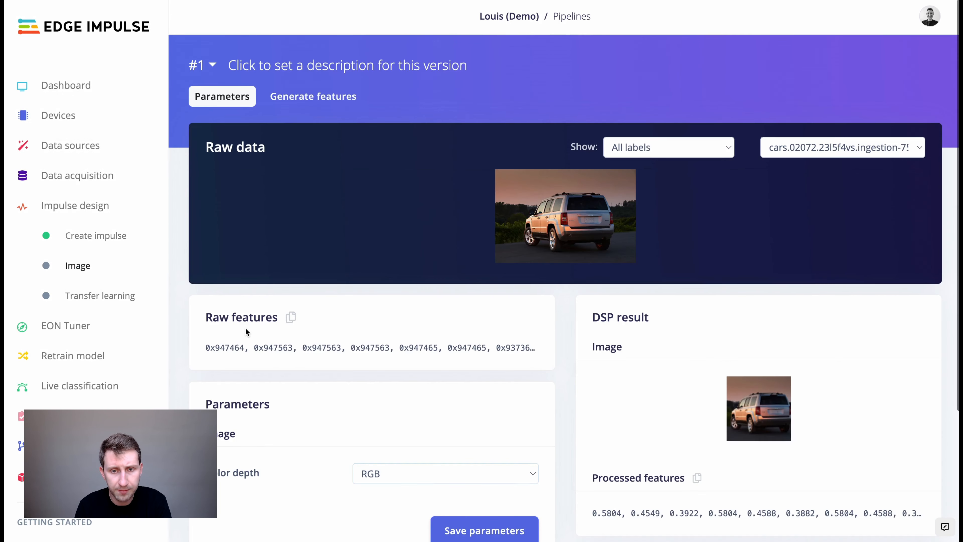
pyautogui.scroll(-4, 246, 332)
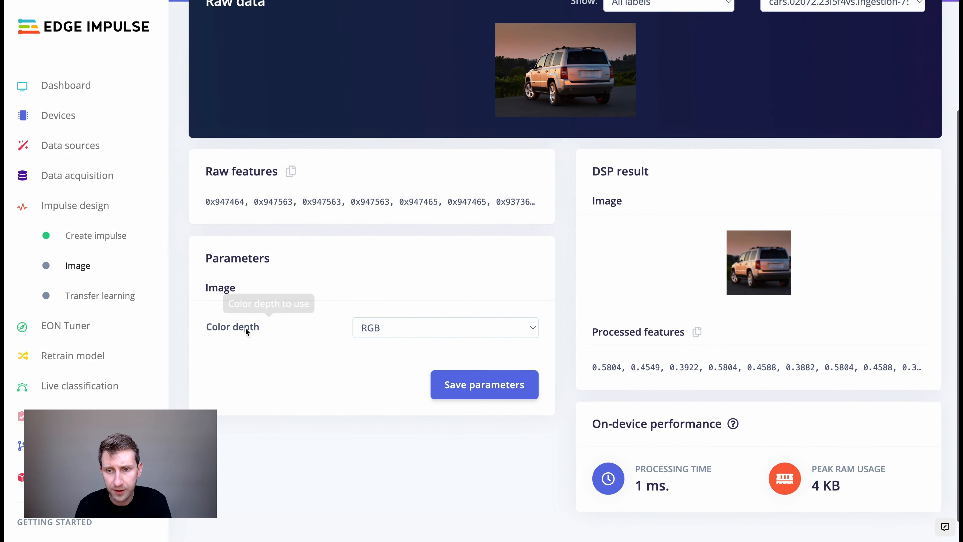
pyautogui.click(462, 384)
pyautogui.click(381, 326)
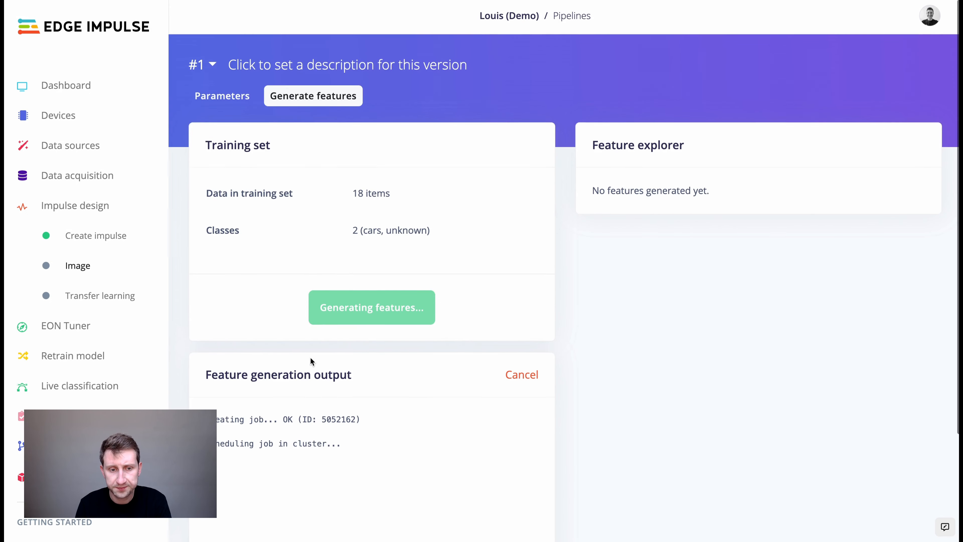
pyautogui.scroll(-3, 311, 359)
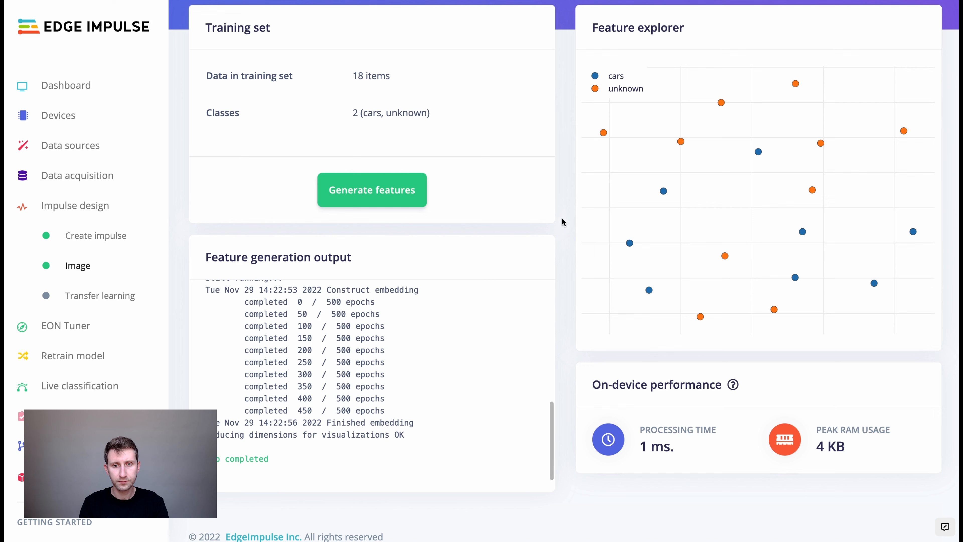
pyautogui.scroll(-10, 733, 199)
pyautogui.scroll(5, 732, 199)
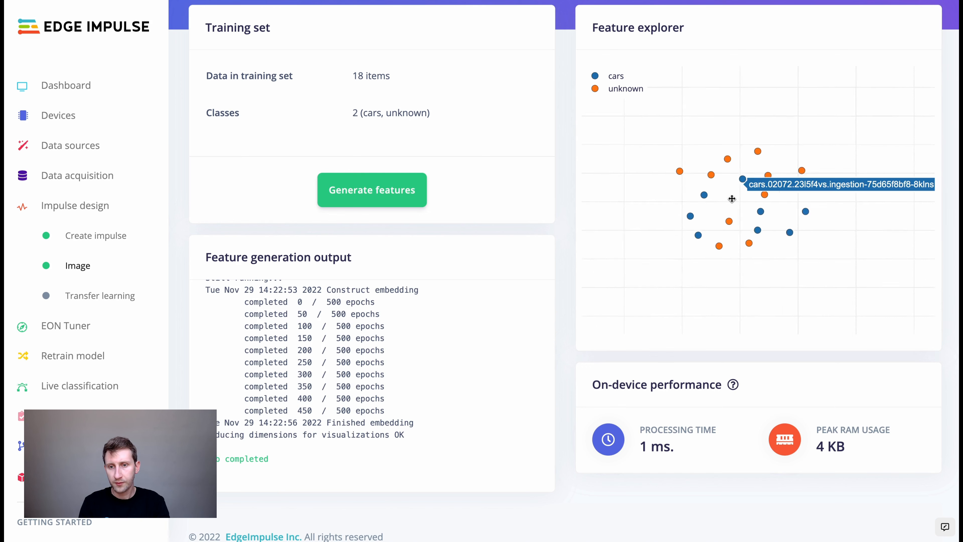
pyautogui.click(107, 296)
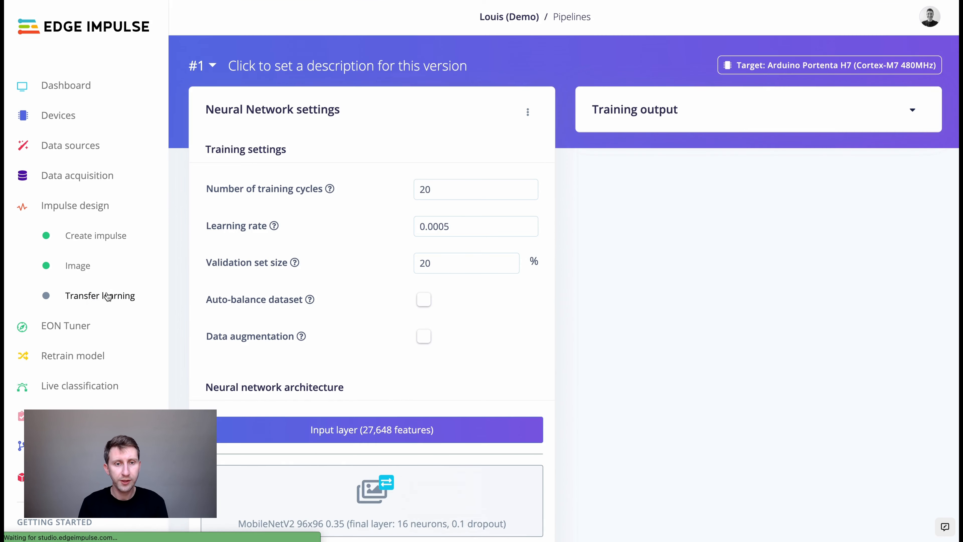
# Train the MobileNetV2 96x96 0.35 model and review its 100.0% validation accuracy and 0.14 loss.
pyautogui.scroll(-5, 359, 374)
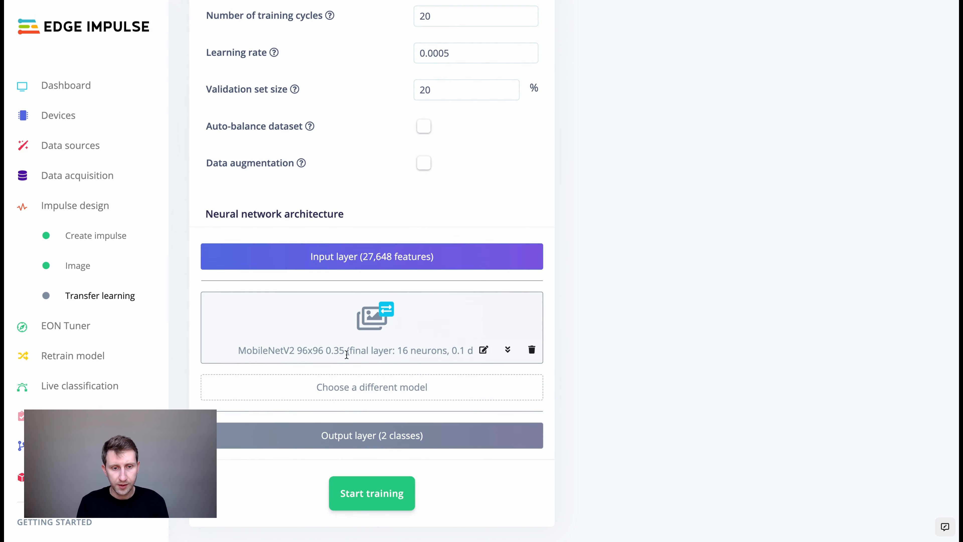
pyautogui.click(376, 493)
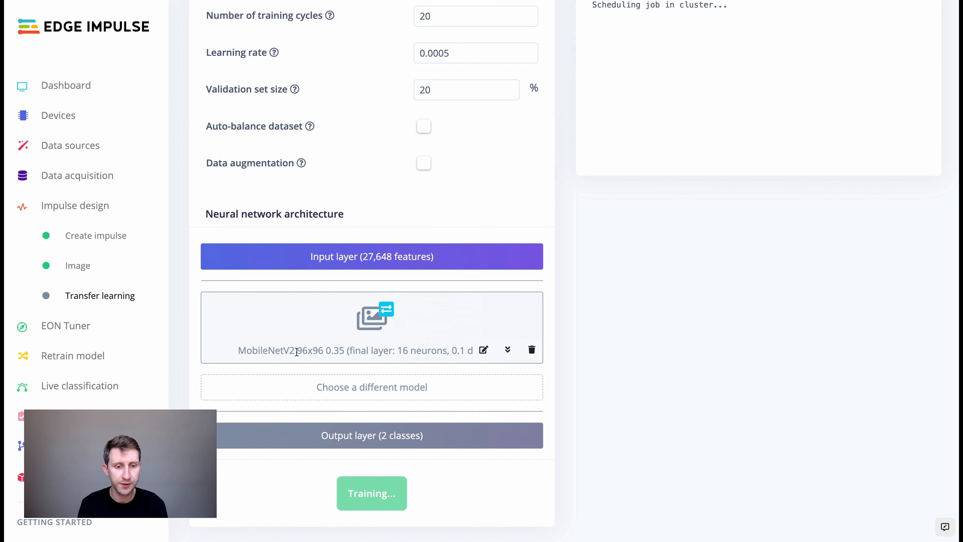
pyautogui.moveTo(299, 349); pyautogui.dragTo(343, 351)
pyautogui.click(343, 351)
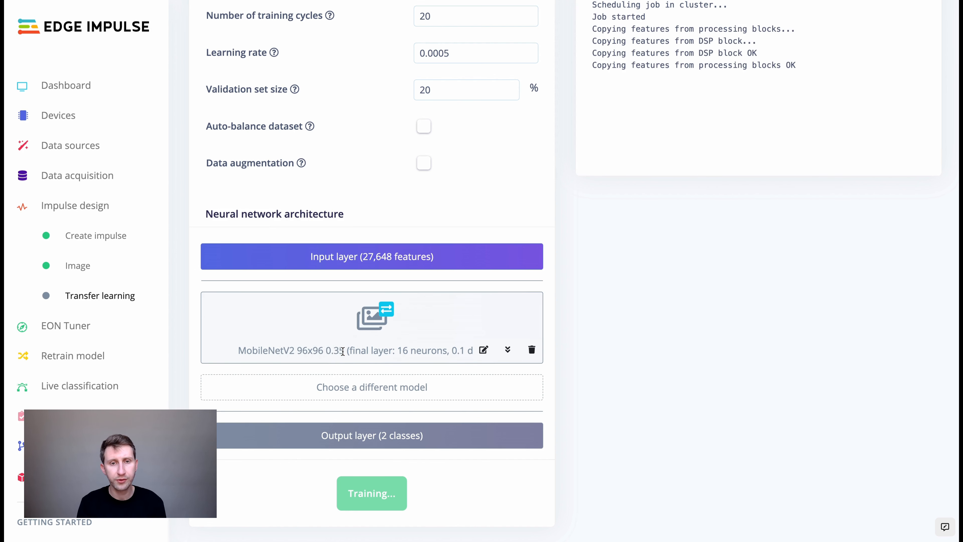
pyautogui.scroll(3, 638, 280)
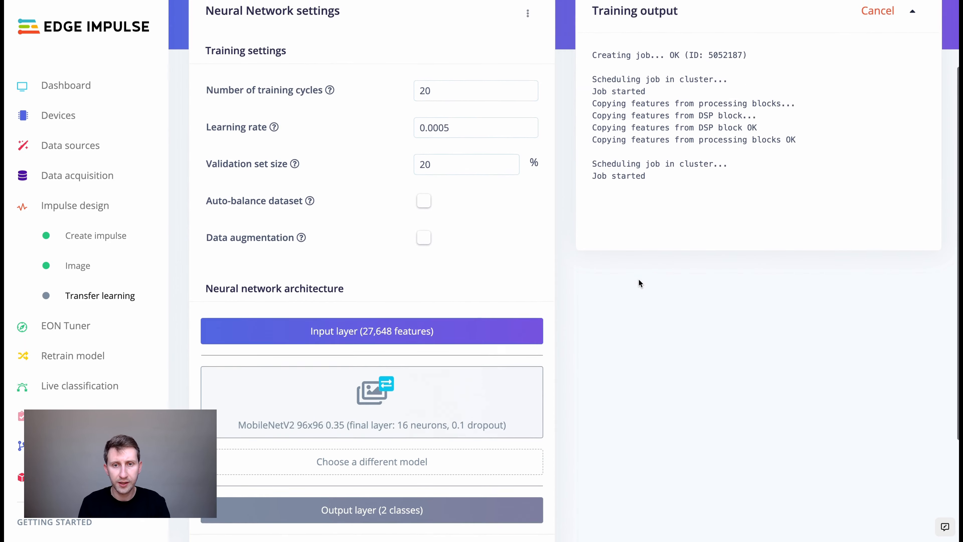
pyautogui.scroll(1, 639, 280)
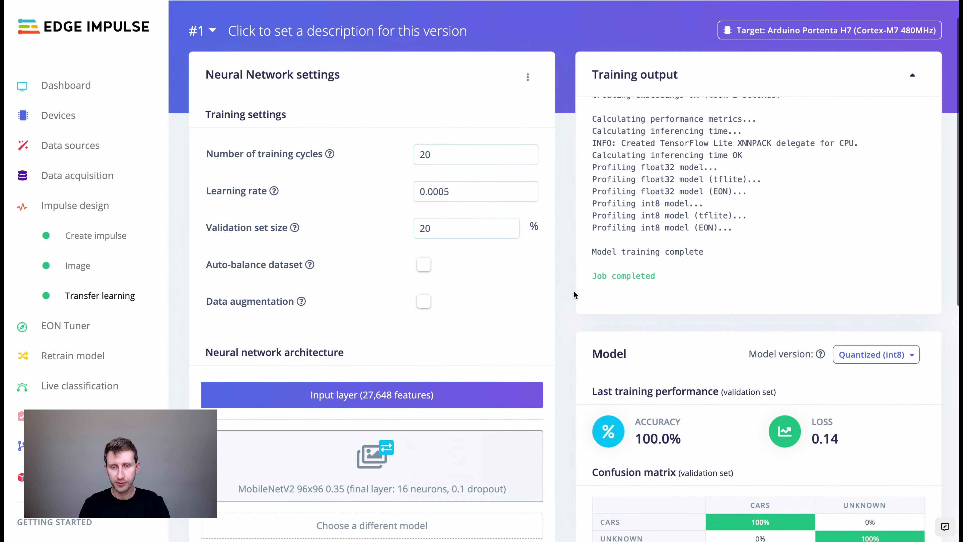
pyautogui.scroll(-2, 573, 295)
pyautogui.scroll(-3, 574, 294)
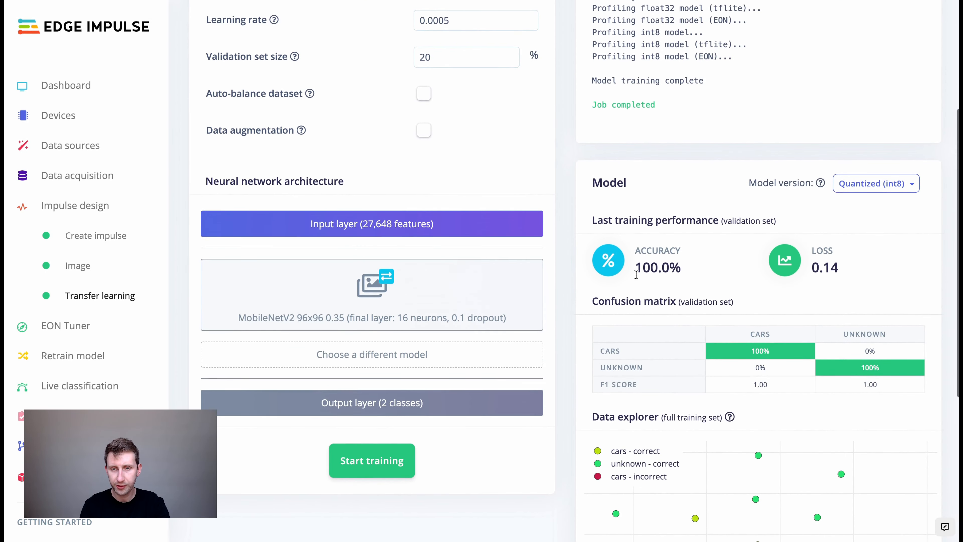
pyautogui.scroll(-3, 637, 275)
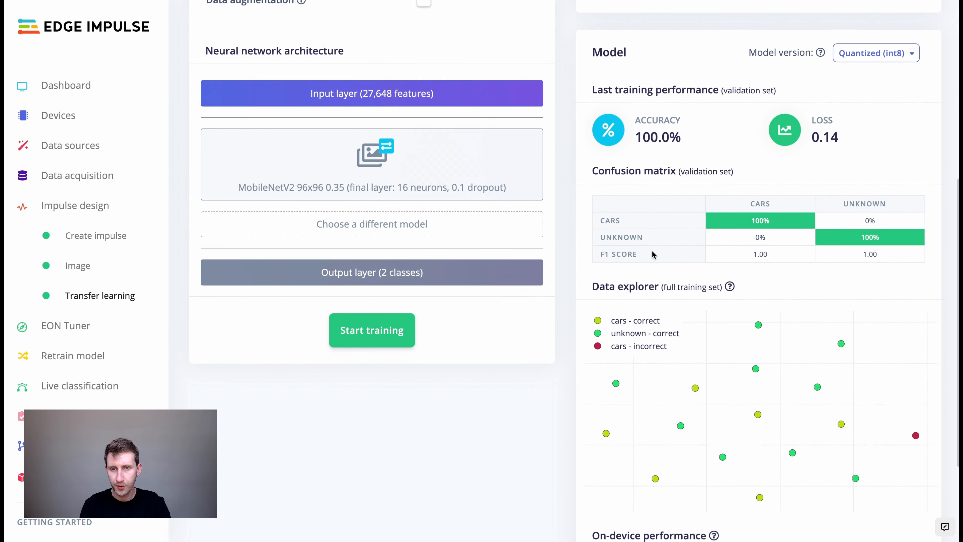
pyautogui.moveTo(730, 234)
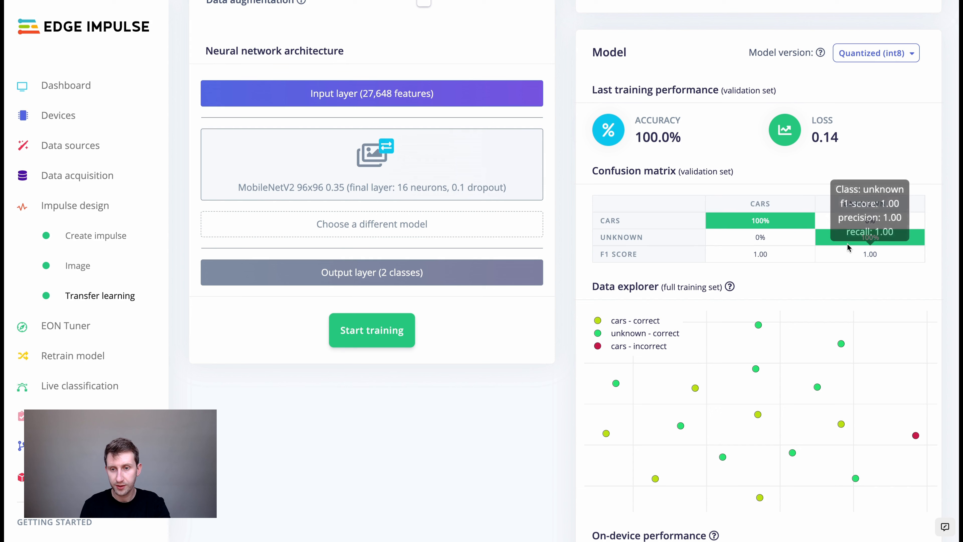
pyautogui.moveTo(787, 227)
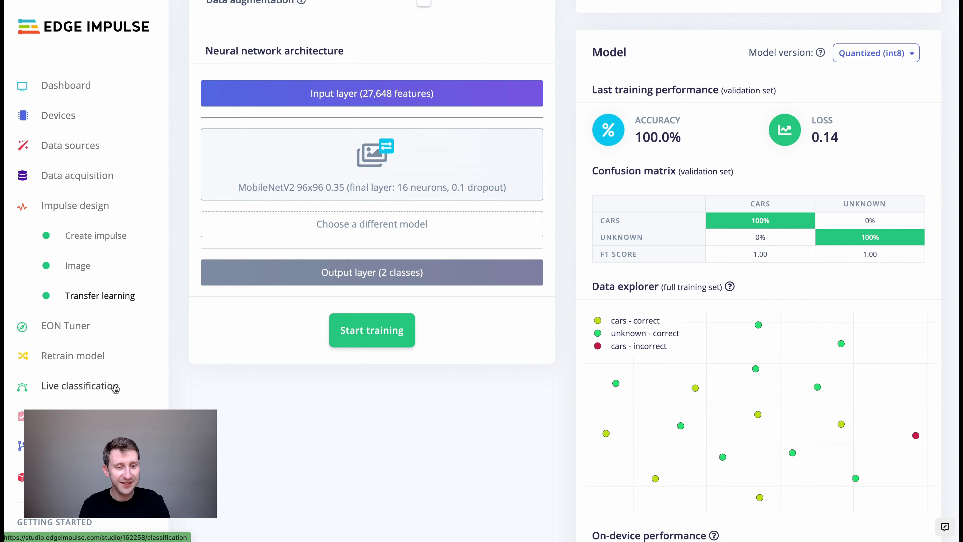
# Classify all six test samples in Model testing and review the 100.00% accuracy results.
pyautogui.click(65, 410)
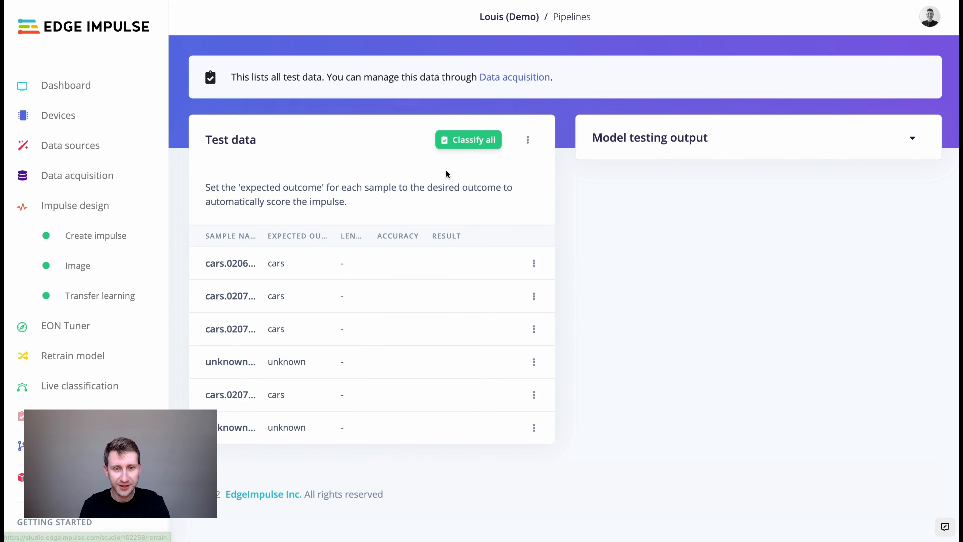
pyautogui.click(458, 146)
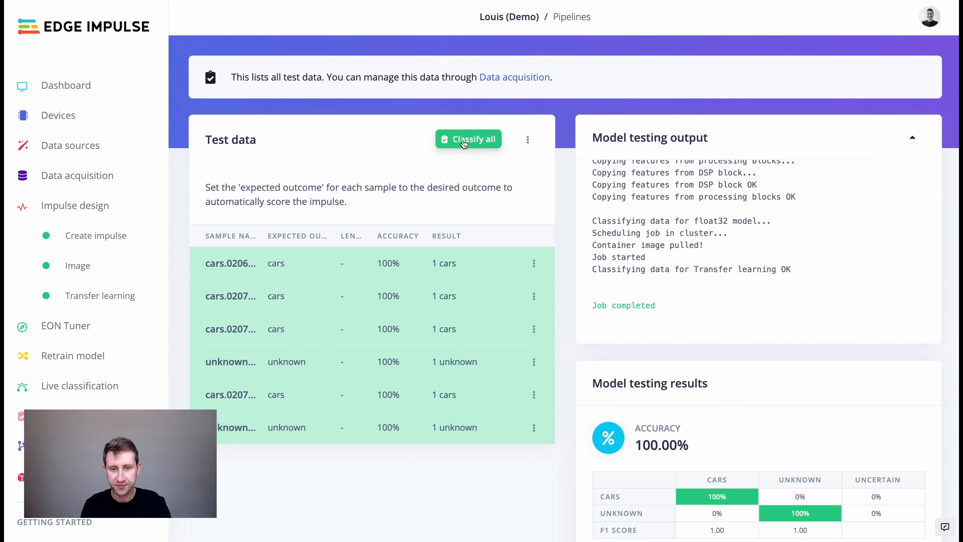
pyautogui.scroll(-8, 550, 290)
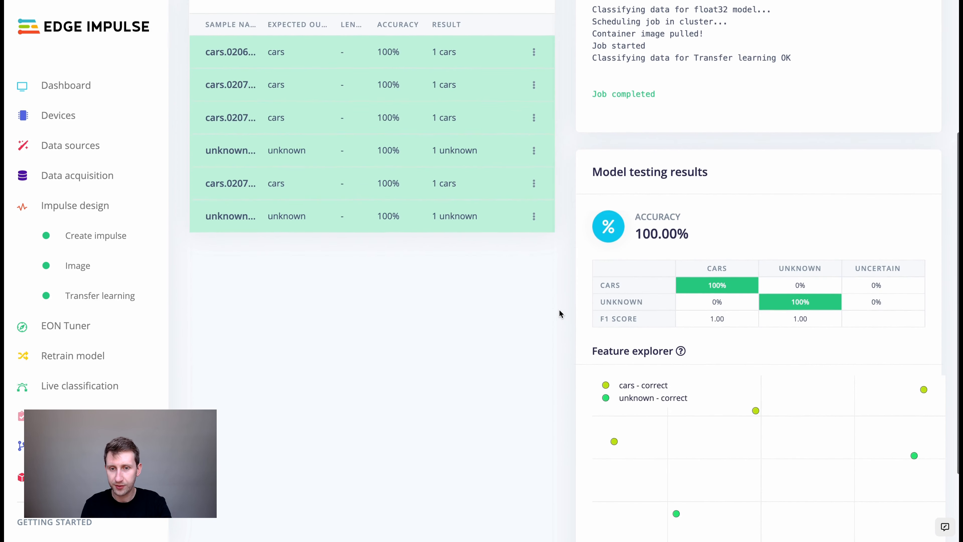
pyautogui.scroll(10, 560, 314)
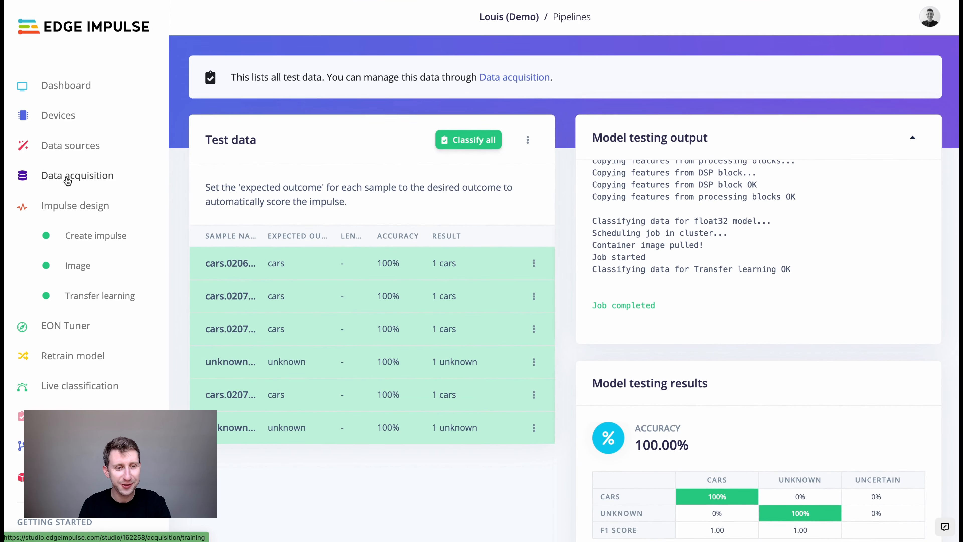
# Inspect the cloud import pipeline's steps and the data explorer, confirming fetch succeeded but Retrain model failed.
pyautogui.click(76, 146)
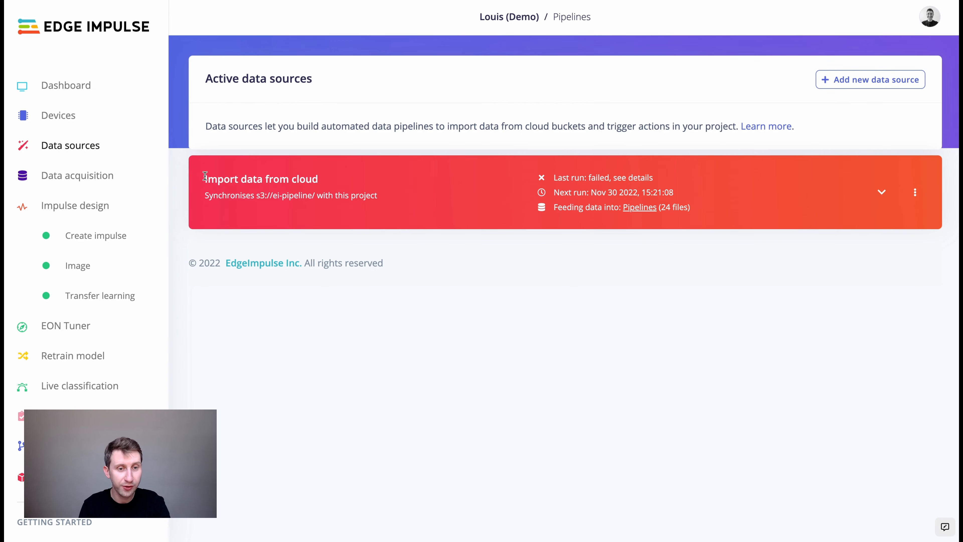
pyautogui.click(882, 192)
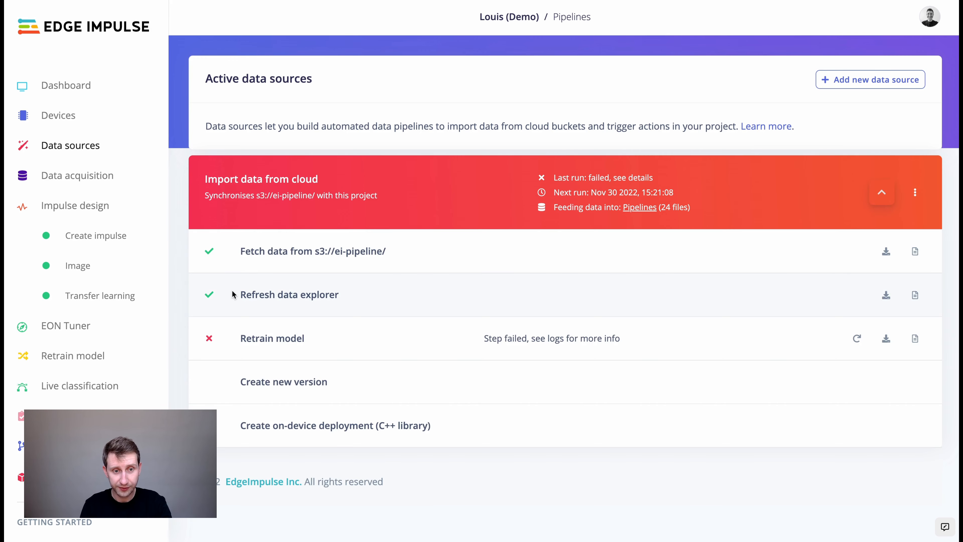
pyautogui.click(74, 183)
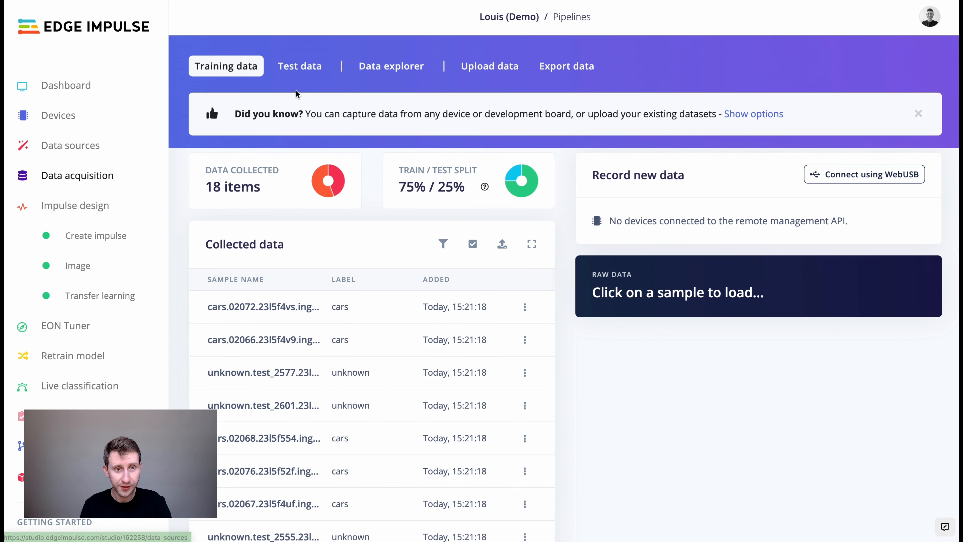
pyautogui.click(387, 69)
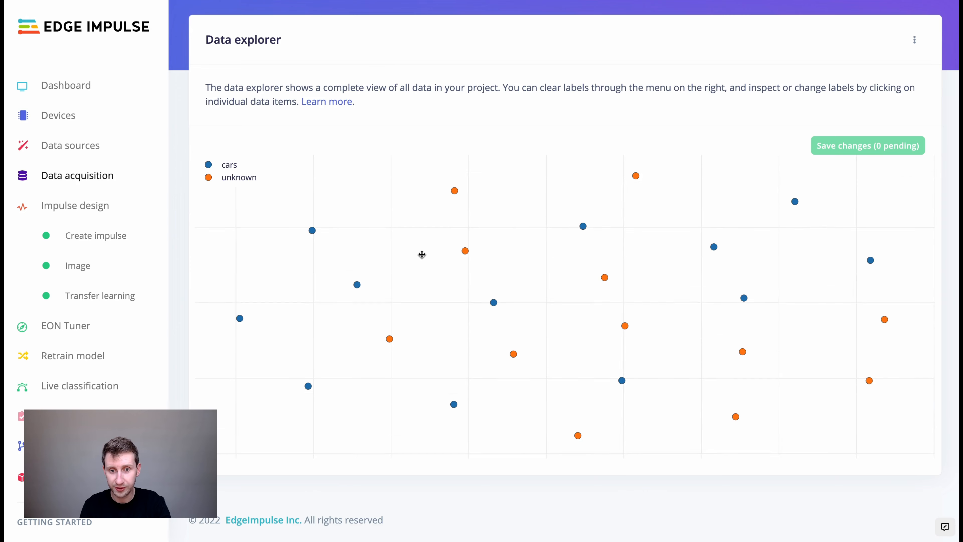
pyautogui.moveTo(439, 229)
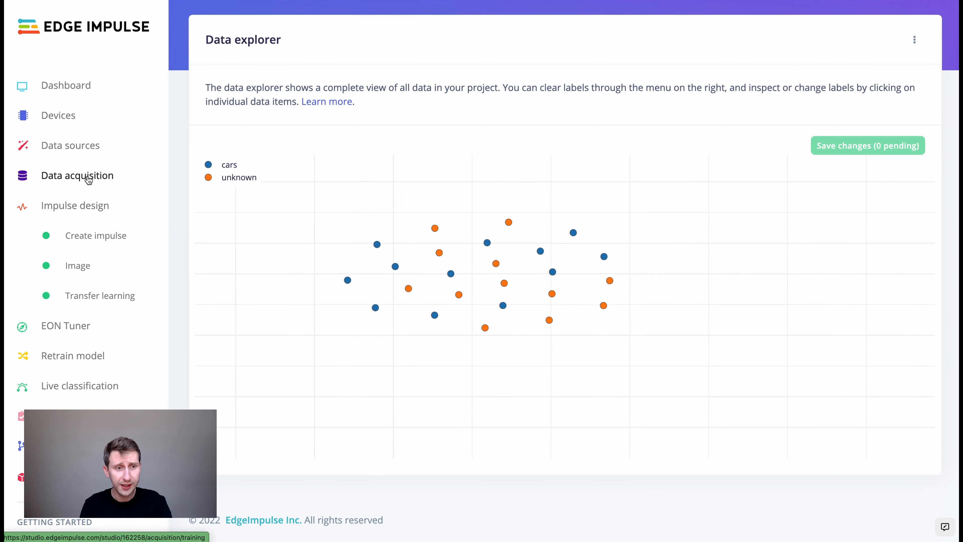
pyautogui.click(78, 146)
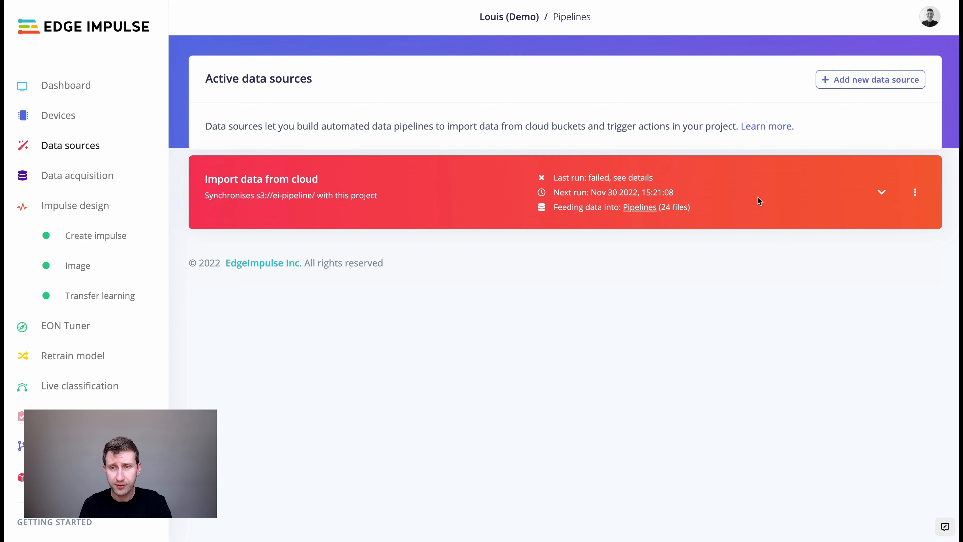
pyautogui.click(883, 193)
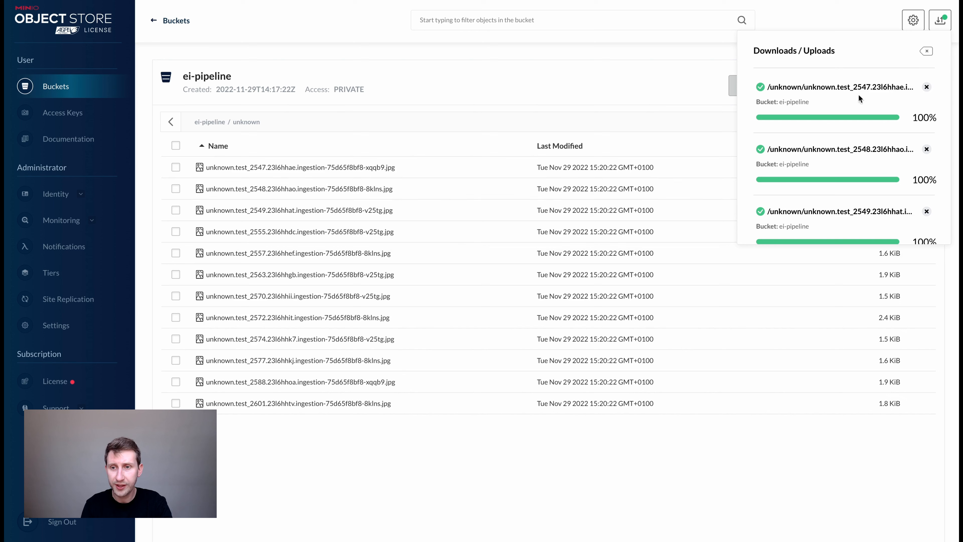
# Upload more unknown images into the ei-pipeline bucket's unknown folder.
pyautogui.click(925, 52)
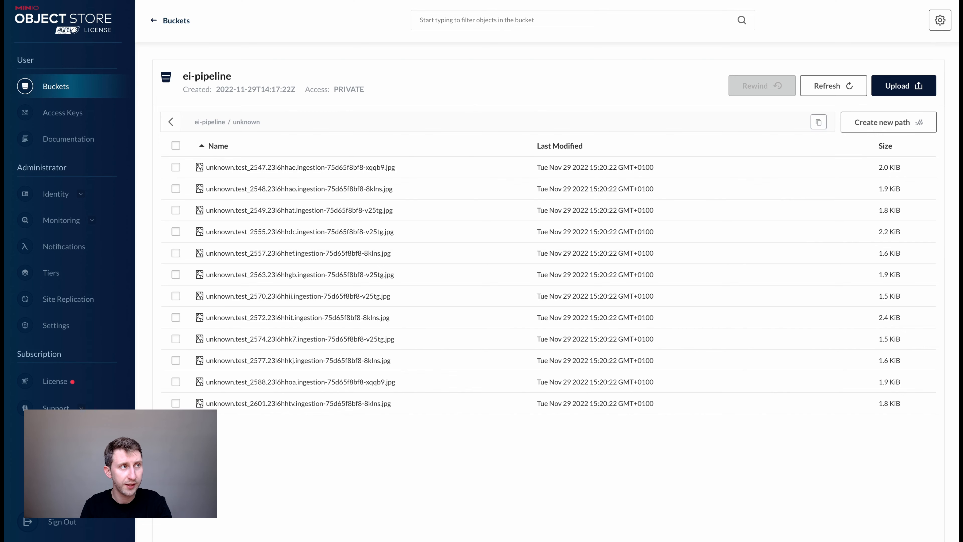
pyautogui.moveTo(516, 2); pyautogui.dragTo(475, 506)
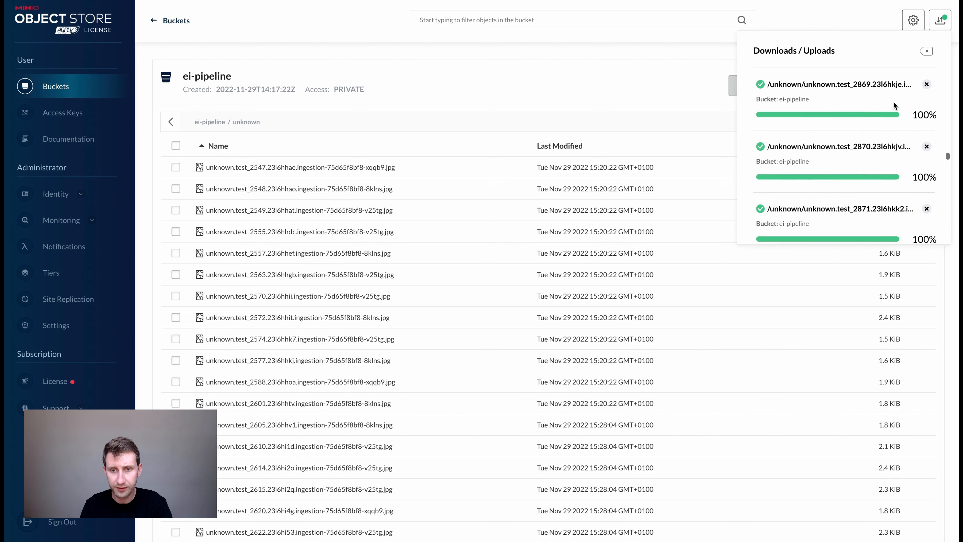
pyautogui.click(926, 51)
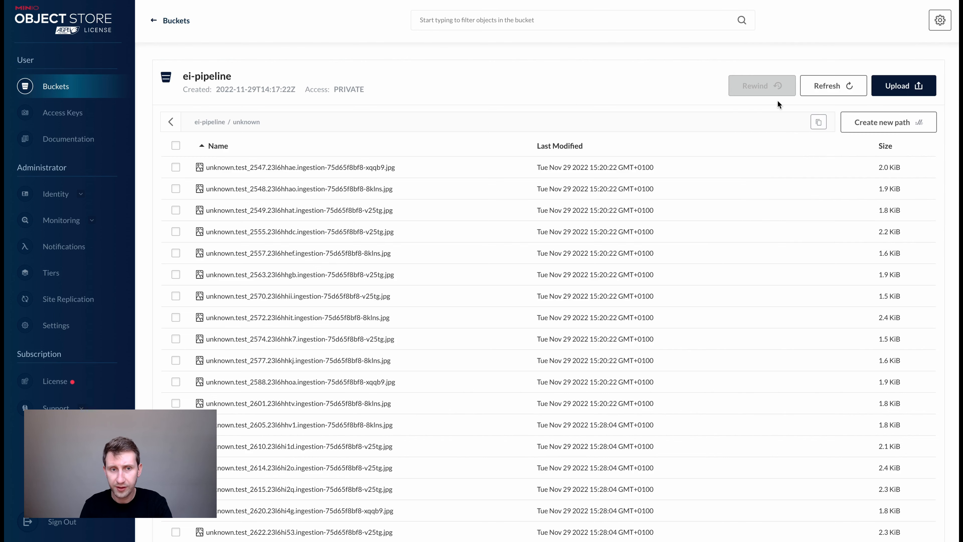
# Upload a batch of new car images into the cars folder.
pyautogui.click(204, 122)
pyautogui.click(205, 166)
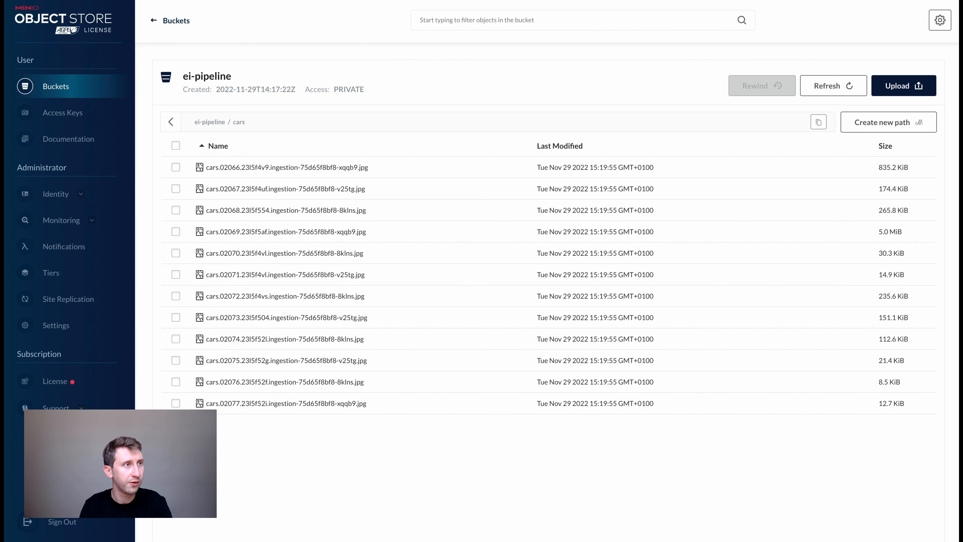
pyautogui.moveTo(440, 0); pyautogui.dragTo(443, 332)
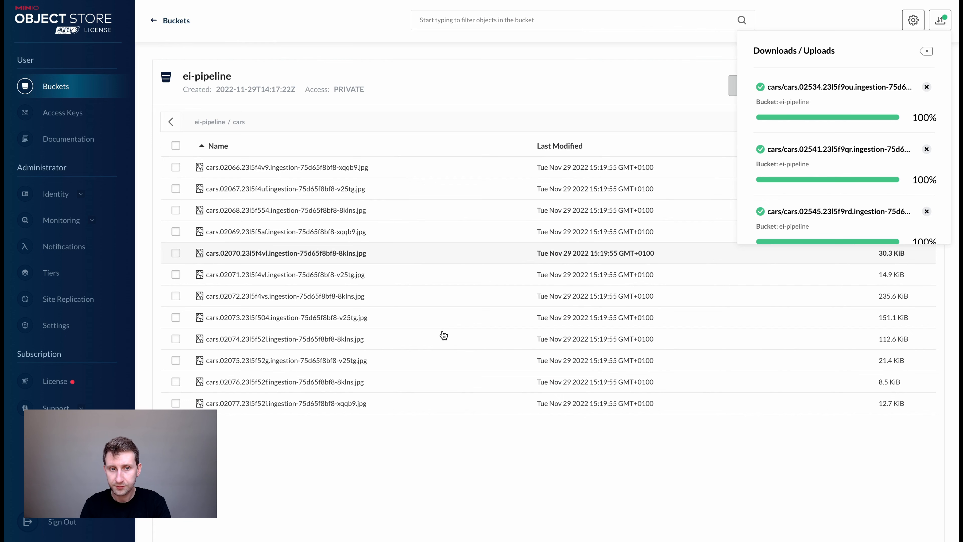
pyautogui.click(927, 53)
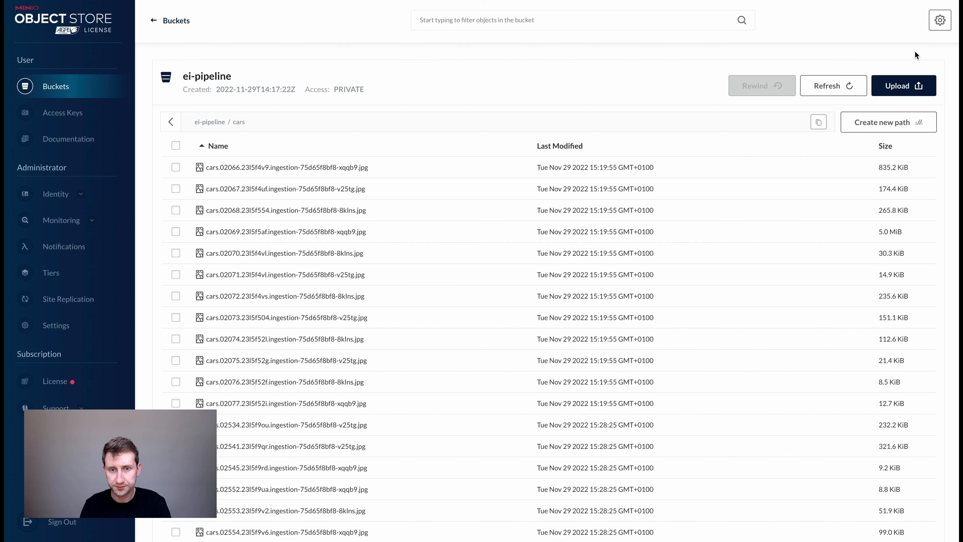
# Browse through the bucket list and cars folder back to the ei-pipeline bucket root.
pyautogui.click(207, 123)
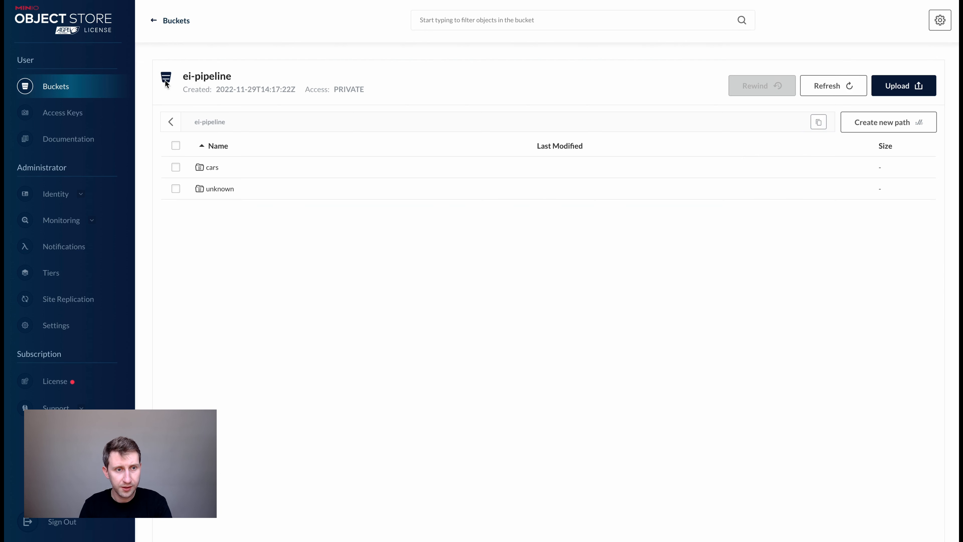
pyautogui.click(50, 88)
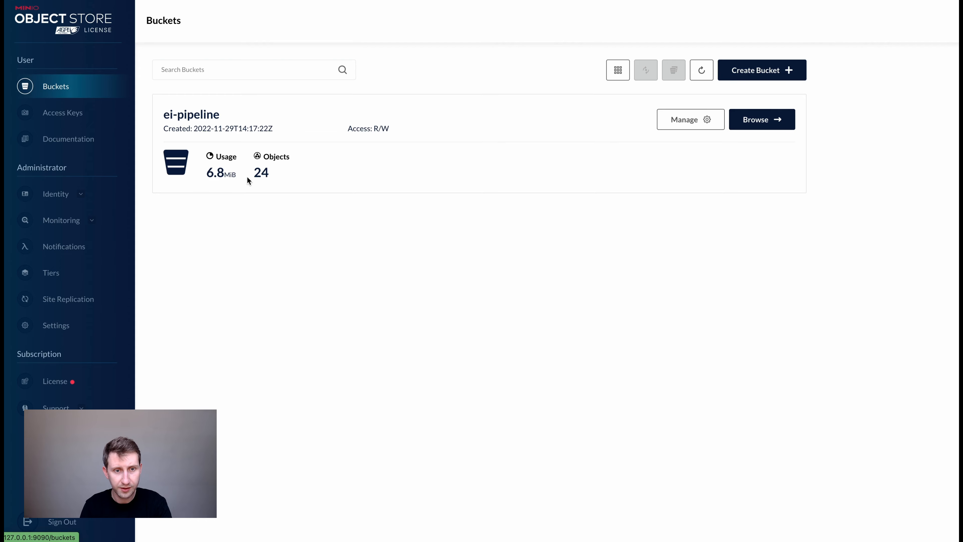
pyautogui.click(759, 119)
pyautogui.click(226, 172)
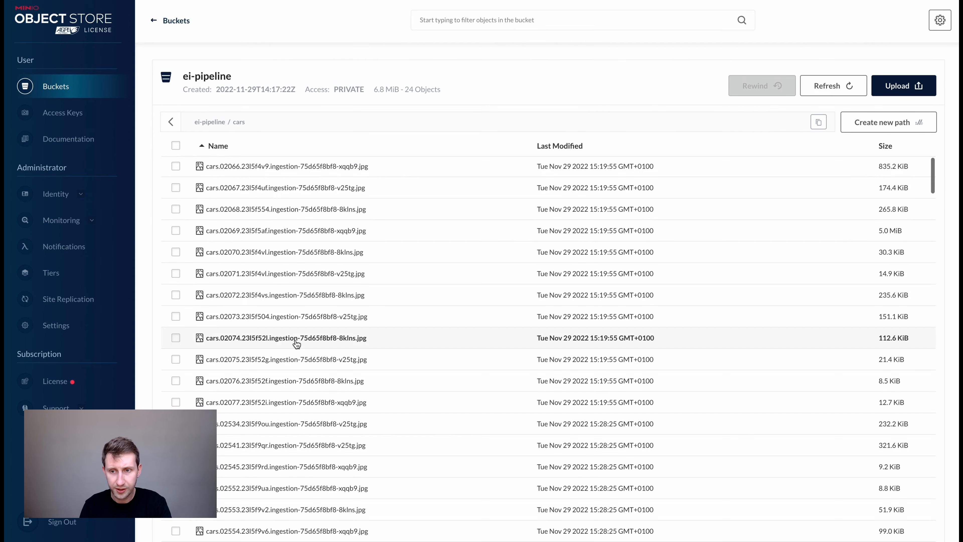
pyautogui.scroll(-10, 295, 341)
pyautogui.scroll(5, 295, 339)
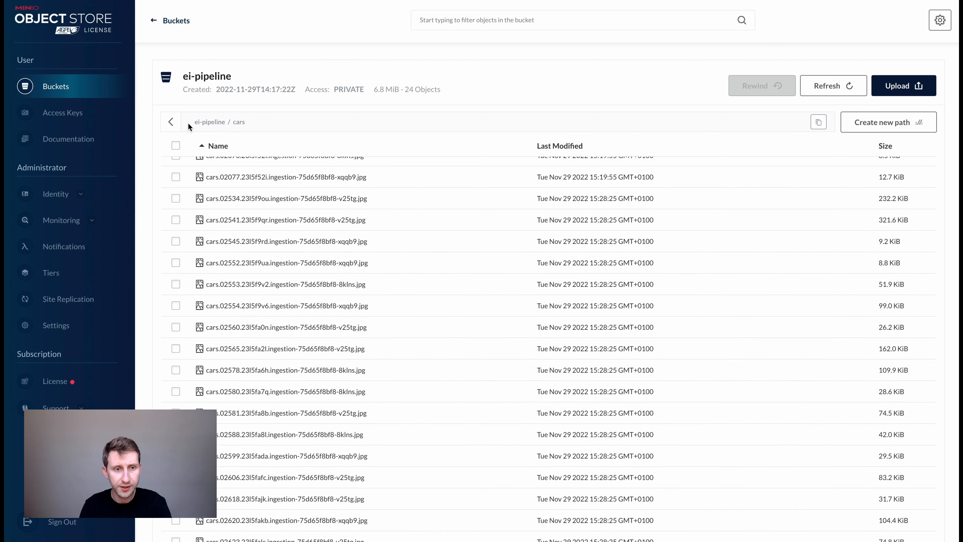
pyautogui.click(171, 122)
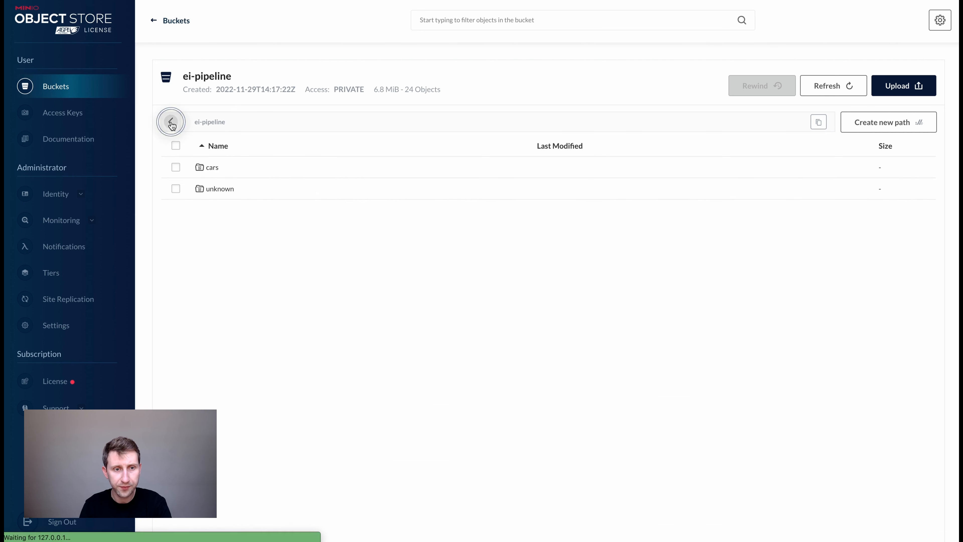
# Create an 'unlabeled' folder path and upload eight car images into it.
pyautogui.click(869, 127)
pyautogui.click(409, 287)
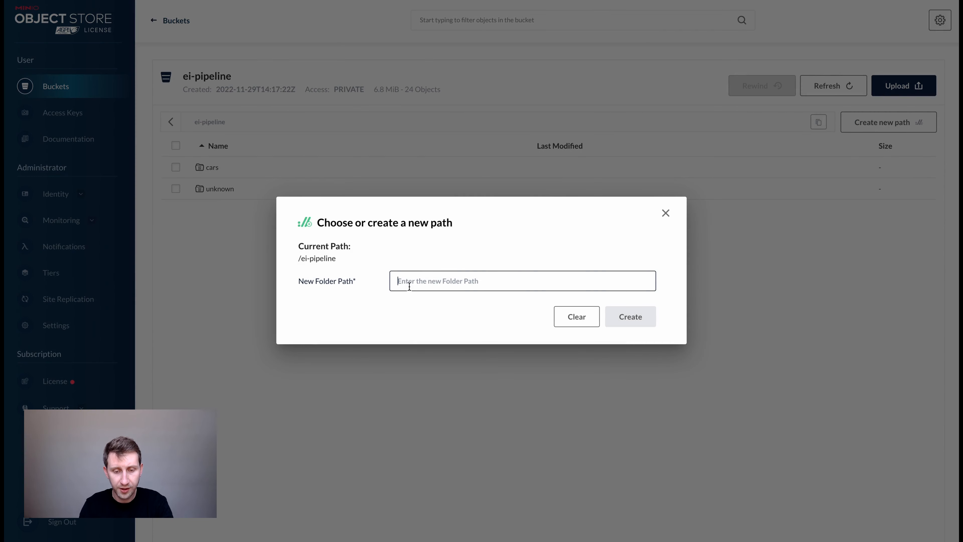
pyautogui.write('unlabeled')
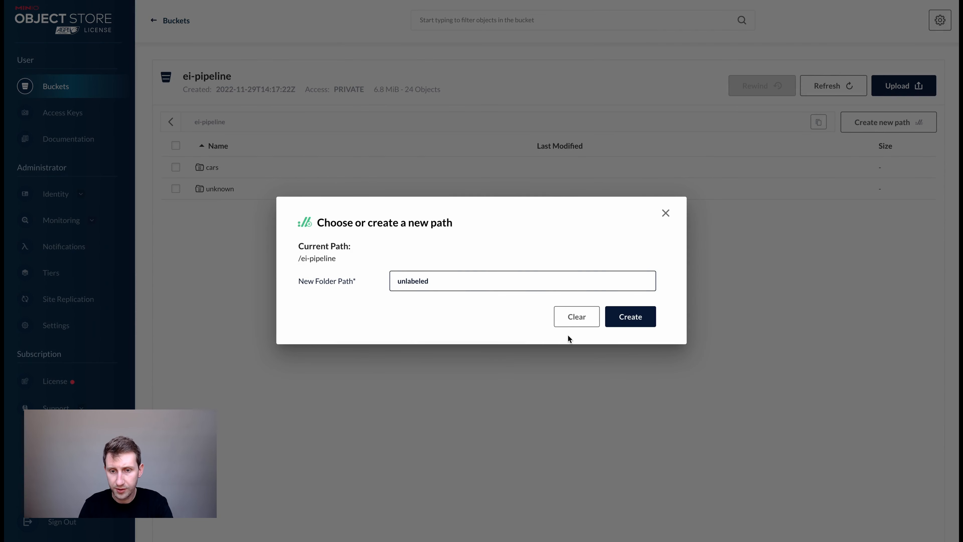
pyautogui.click(630, 317)
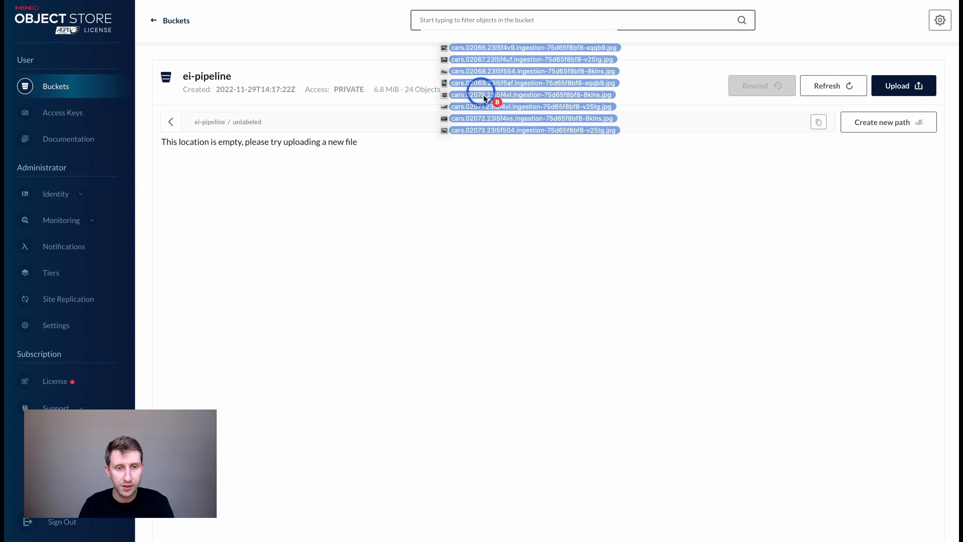
pyautogui.moveTo(484, 93); pyautogui.dragTo(393, 323)
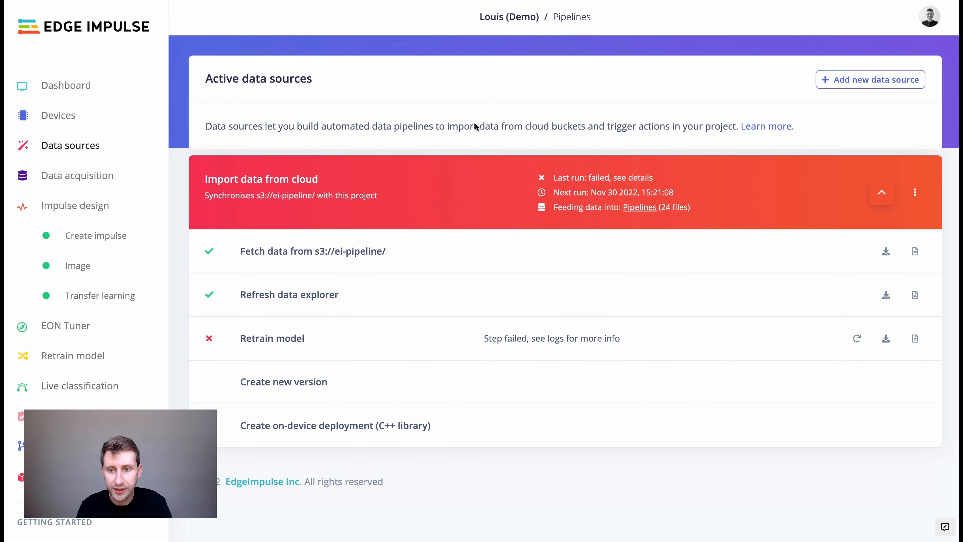
# Run the Import data from cloud pipeline now and follow its step list to completion.
pyautogui.click(915, 193)
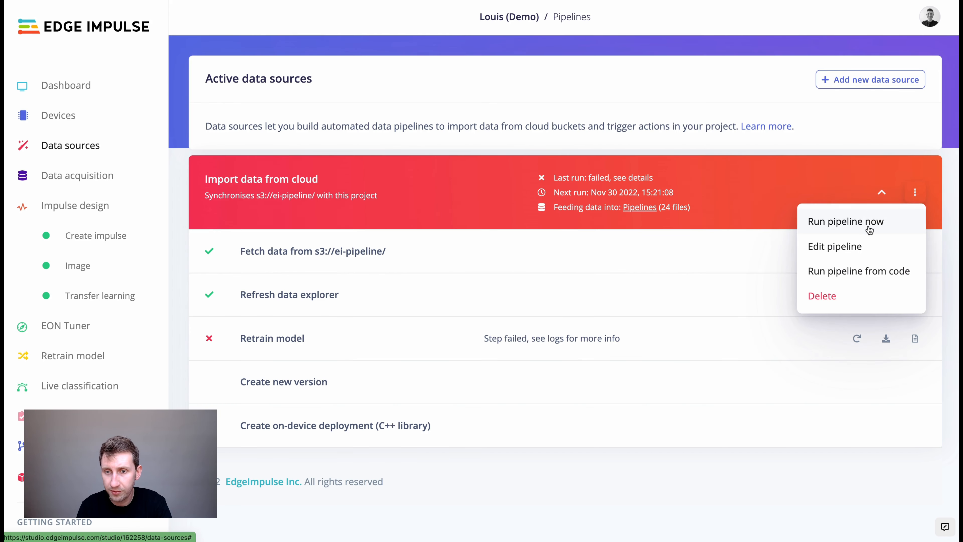
pyautogui.click(868, 226)
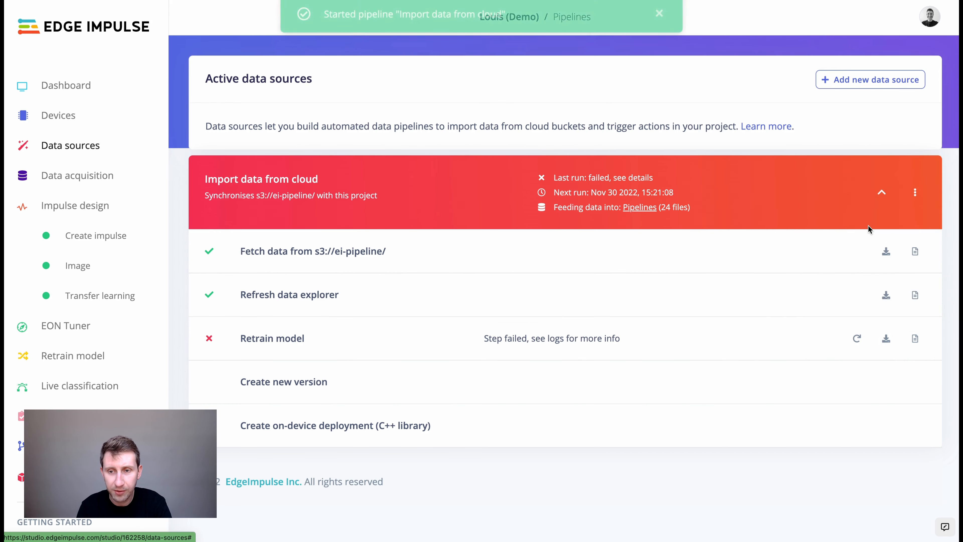
pyautogui.click(883, 194)
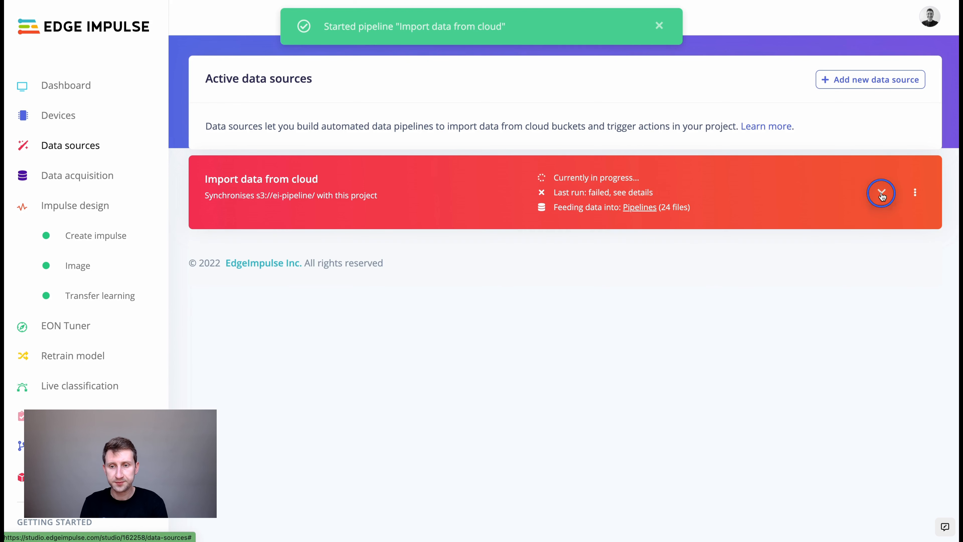
pyautogui.click(882, 194)
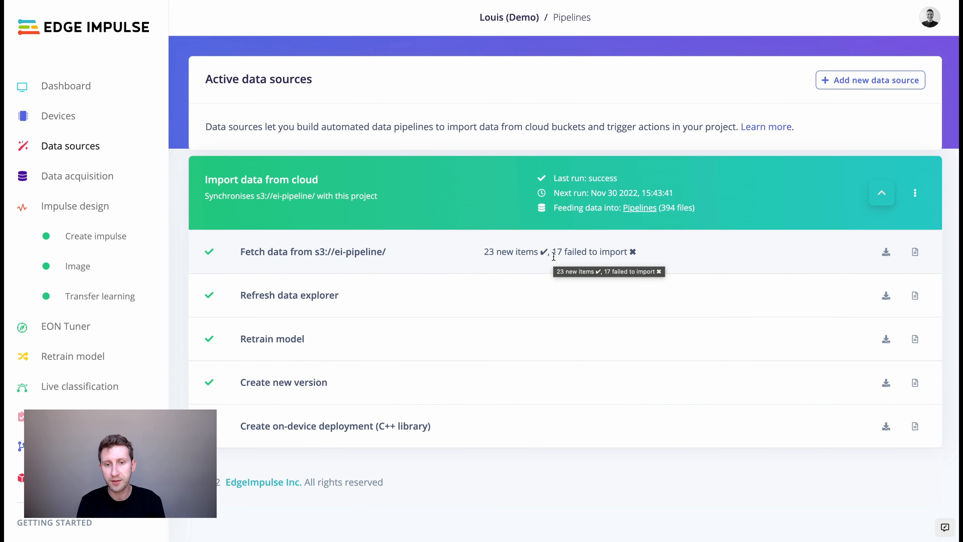
pyautogui.moveTo(552, 252)
pyautogui.mouseDown()
pyautogui.moveTo(630, 252)
pyautogui.moveTo(551, 253)
pyautogui.mouseUp()
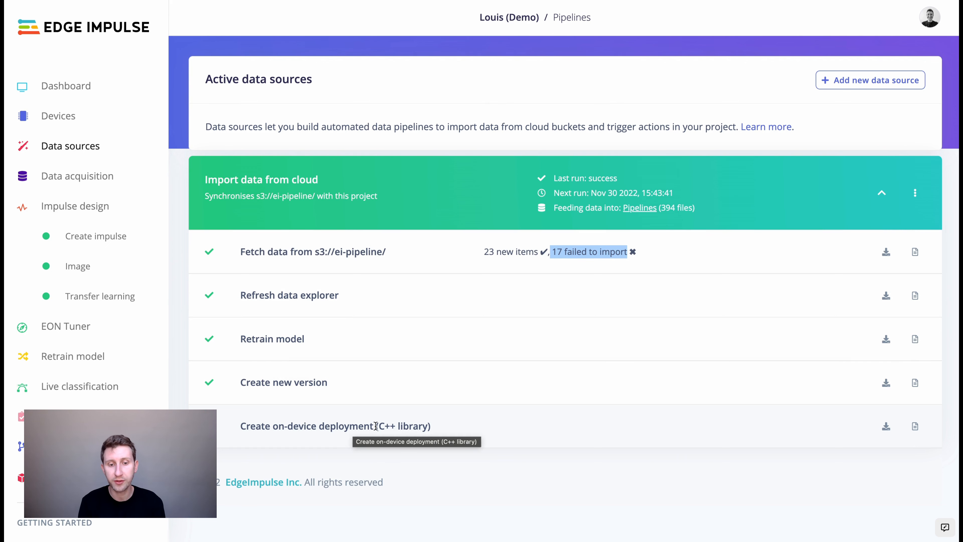
pyautogui.moveTo(375, 426); pyautogui.dragTo(432, 425)
pyautogui.click(437, 425)
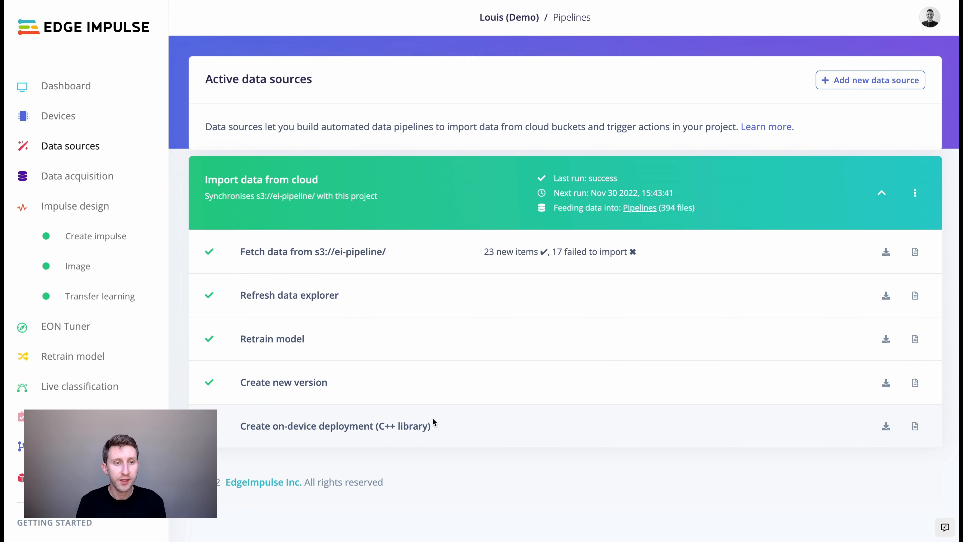
pyautogui.click(79, 178)
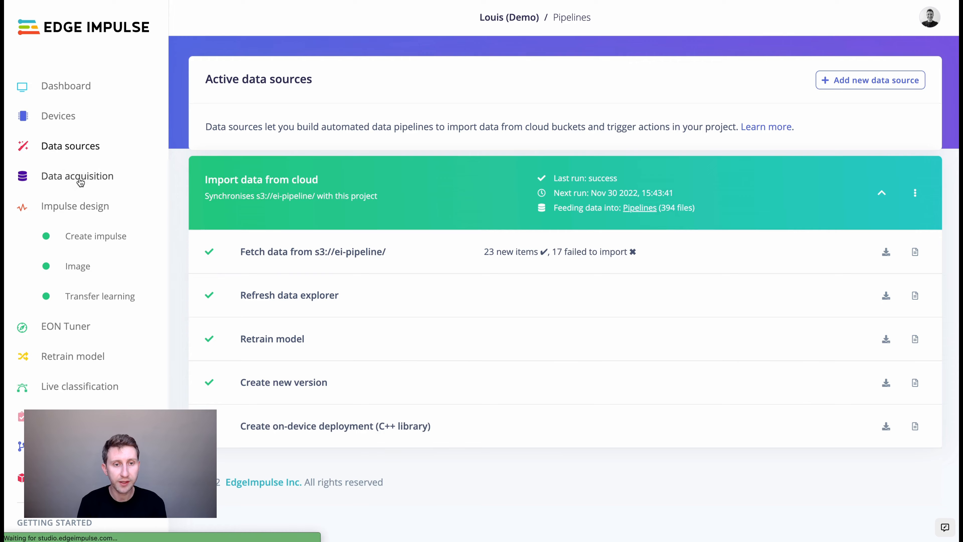
# Open the data explorer and scroll through cars, unknown and grey unlabeled sample points.
pyautogui.click(386, 68)
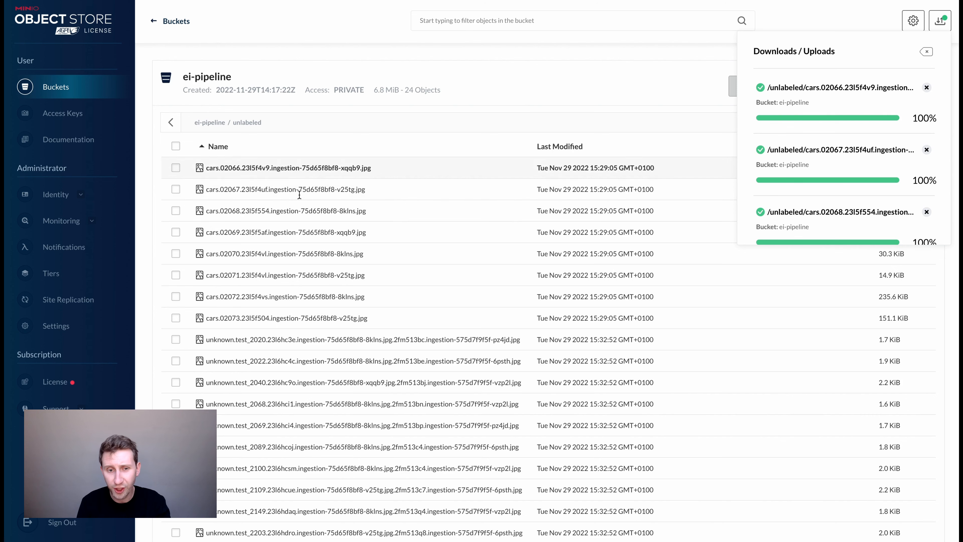
pyautogui.scroll(-3, 293, 329)
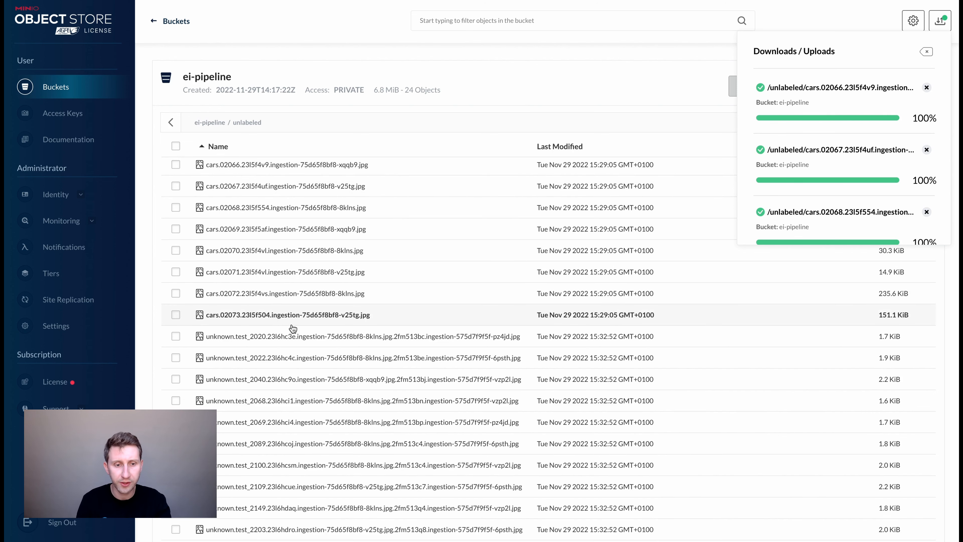
pyautogui.scroll(-5, 291, 359)
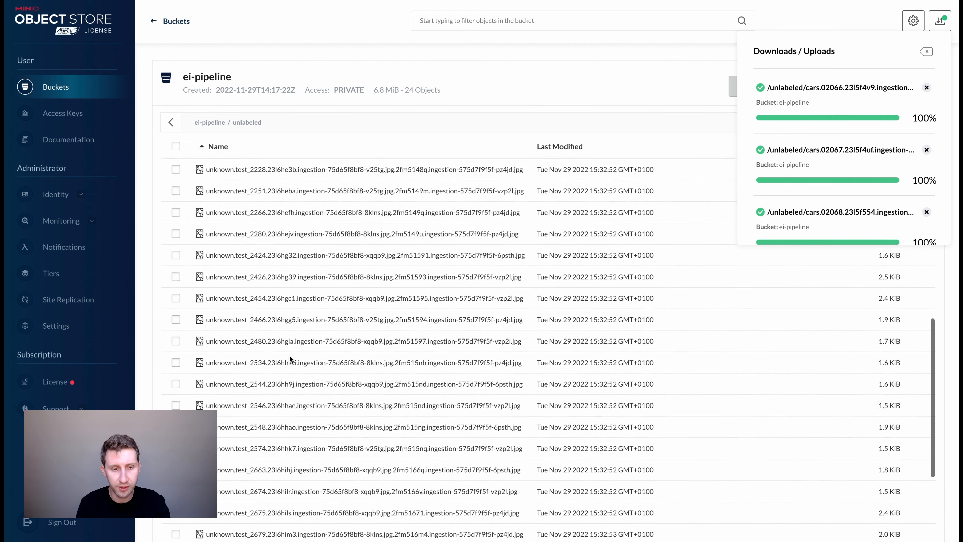
pyautogui.scroll(-3, 309, 370)
pyautogui.scroll(-2, 310, 372)
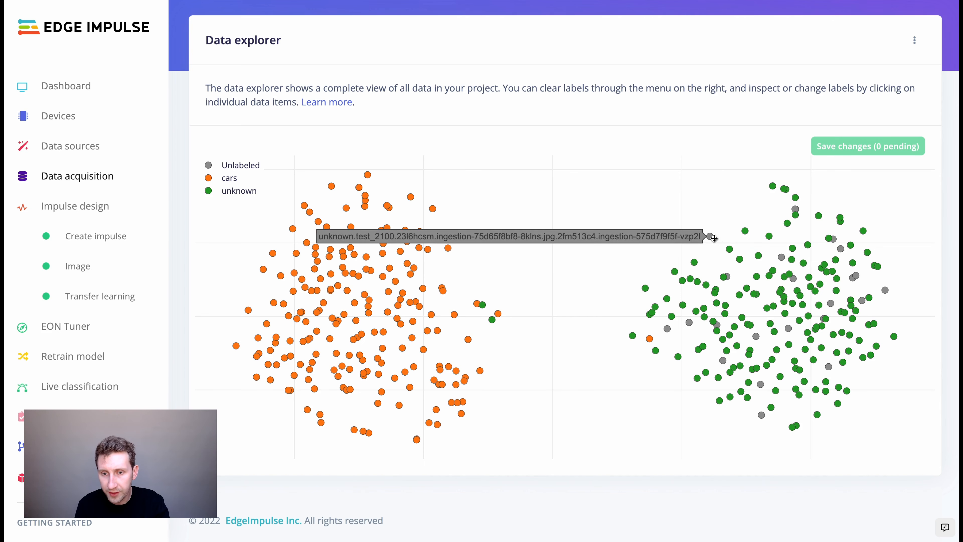
# Relabel the first four grey unlabeled samples in the unknown cluster as 'unknown'.
pyautogui.click(712, 237)
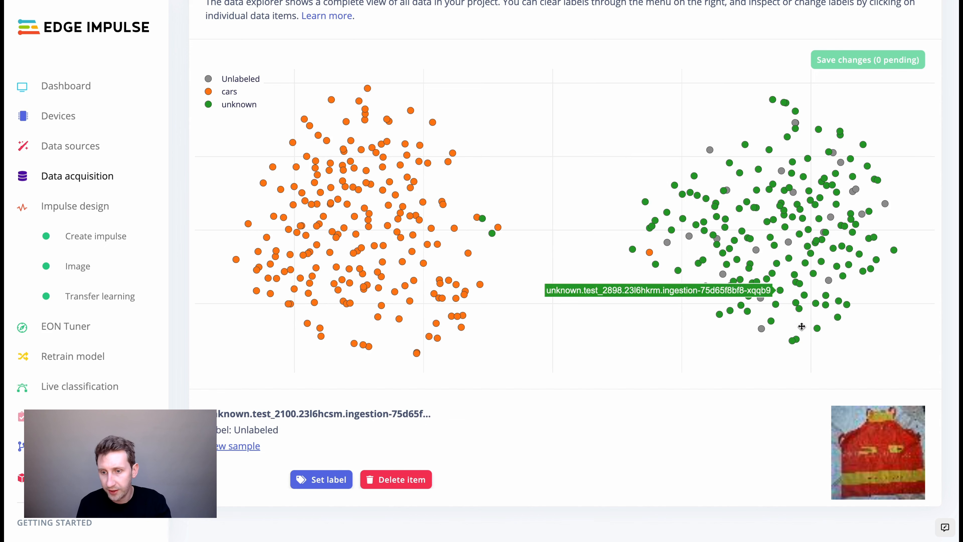
pyautogui.click(327, 479)
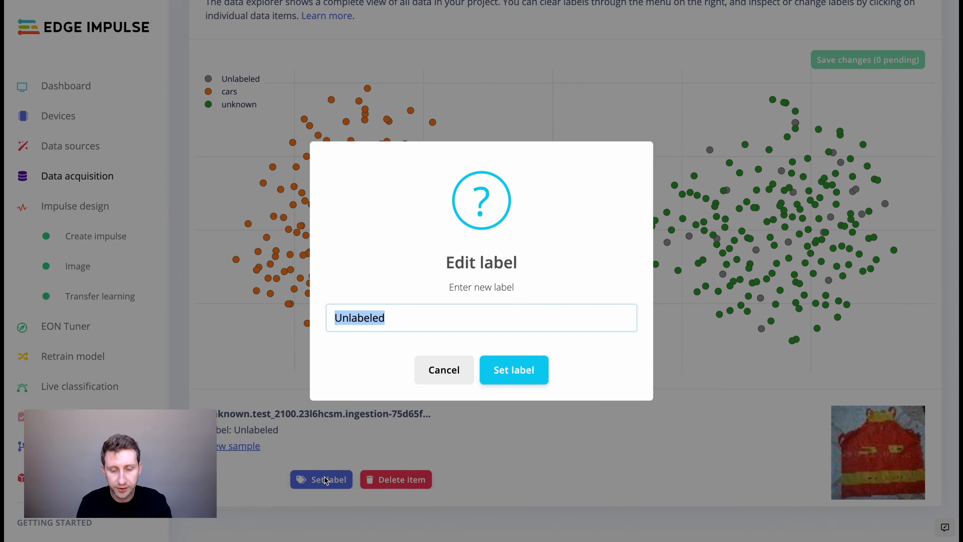
pyautogui.write('unknown')
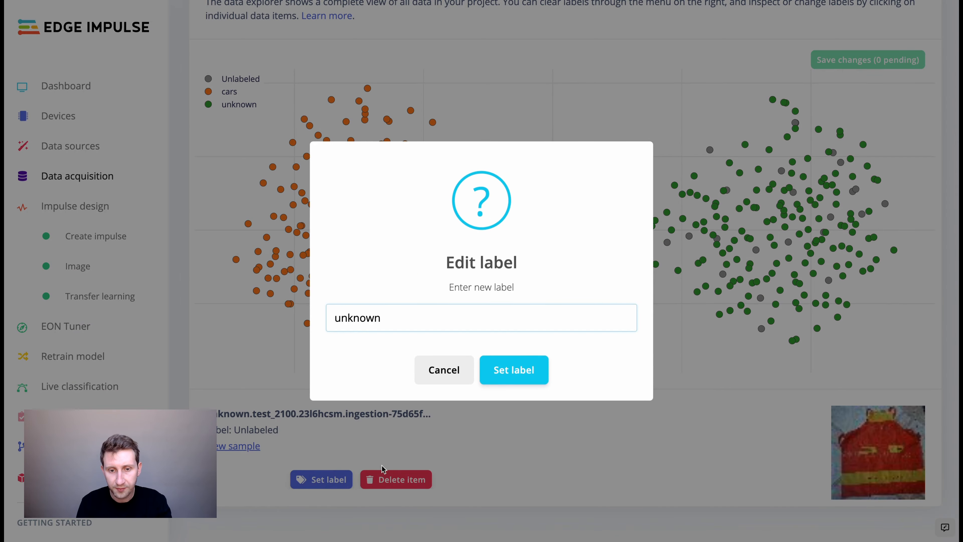
pyautogui.click(506, 378)
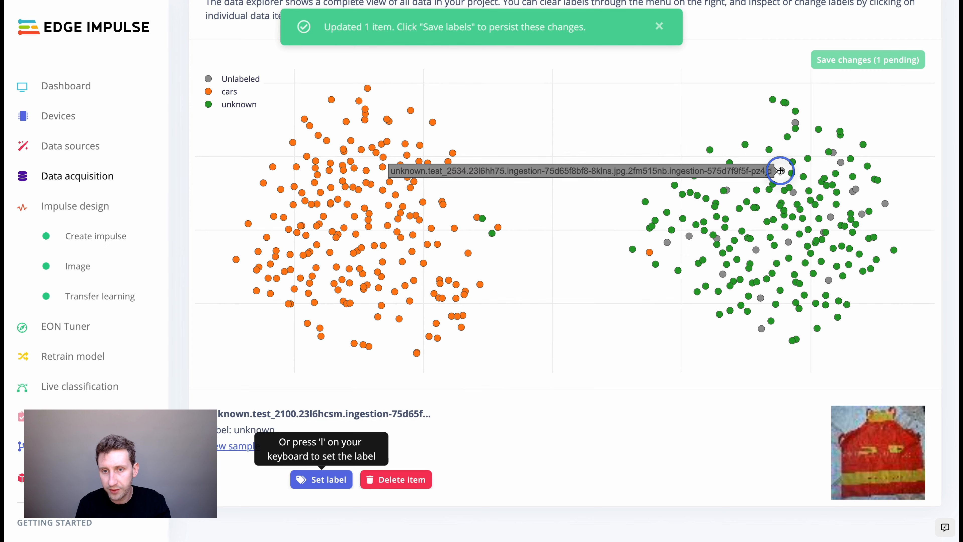
pyautogui.click(778, 172)
pyautogui.click(321, 479)
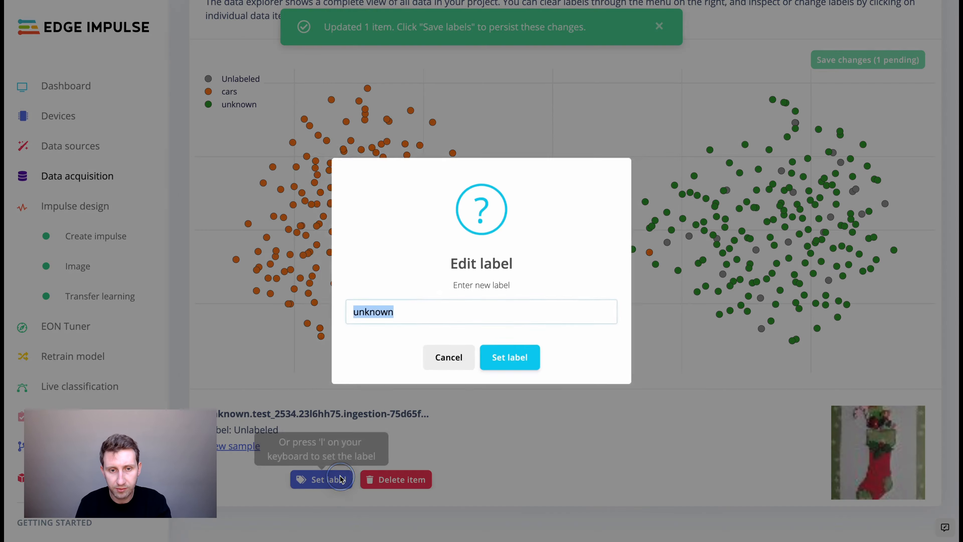
pyautogui.press('Return')
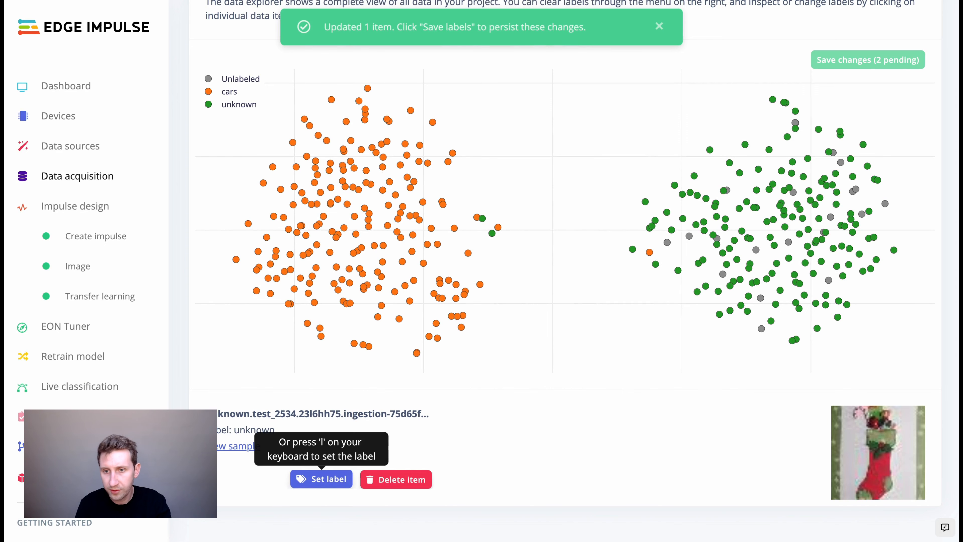
pyautogui.click(793, 192)
pyautogui.click(321, 479)
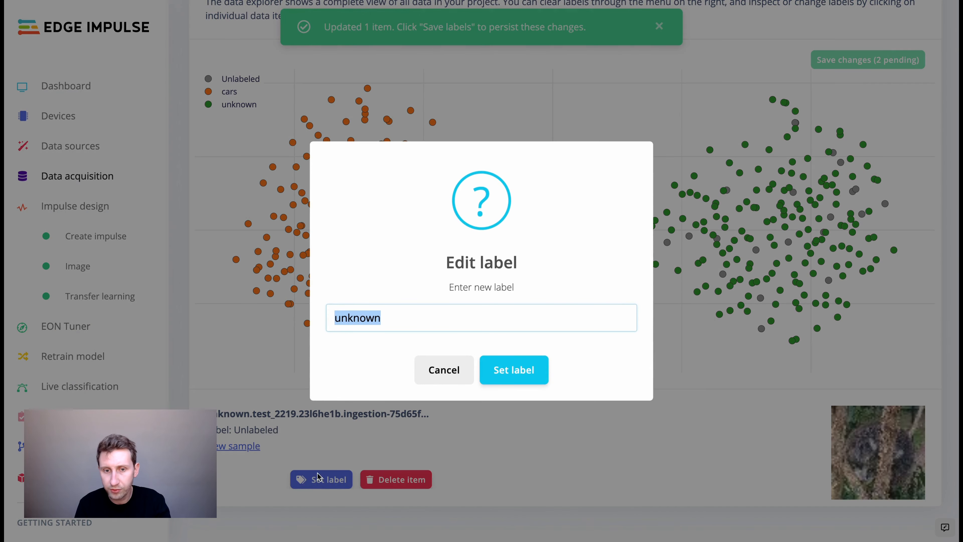
pyautogui.press('Return')
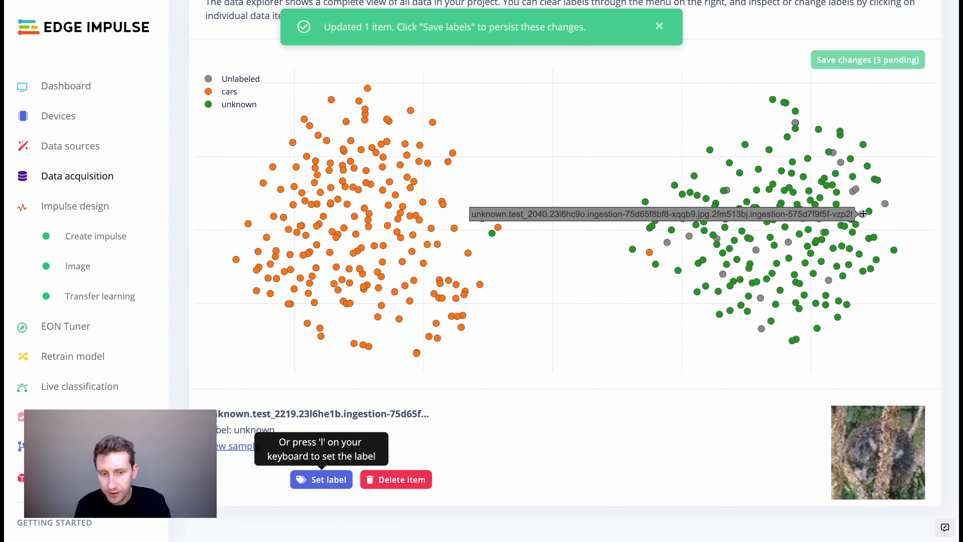
pyautogui.click(306, 480)
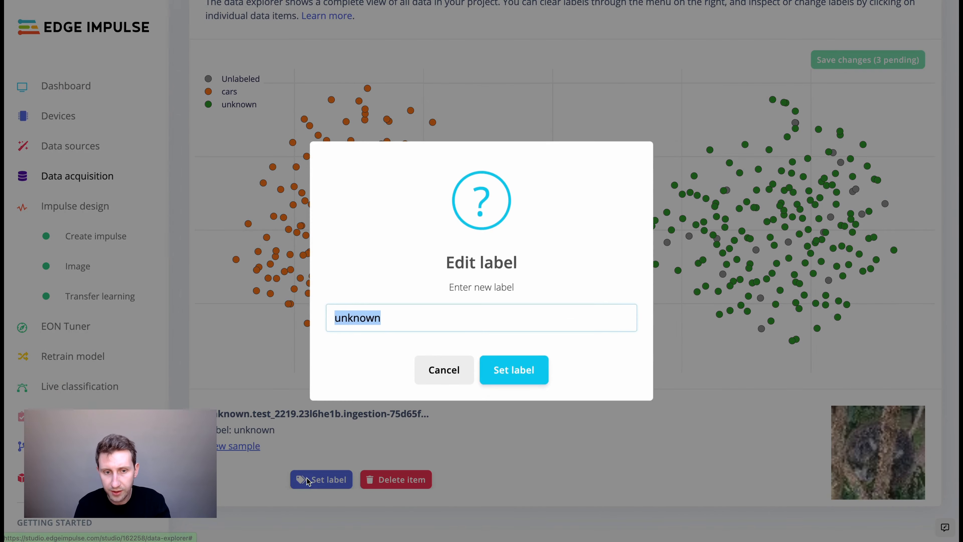
pyautogui.press('Return')
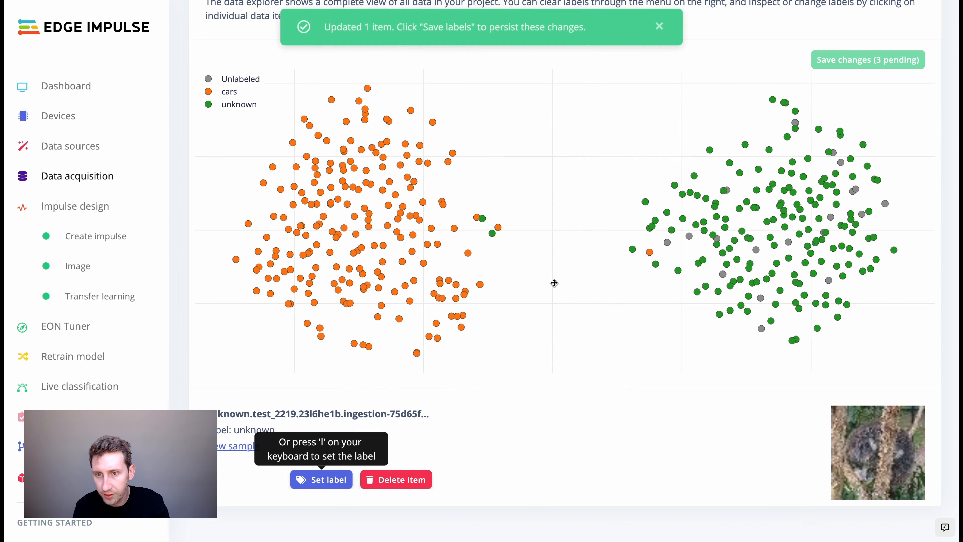
# Relabel five more unlabeled samples in the unknown cluster as 'unknown'.
pyautogui.click(796, 123)
pyautogui.press('l')
pyautogui.press('Return')
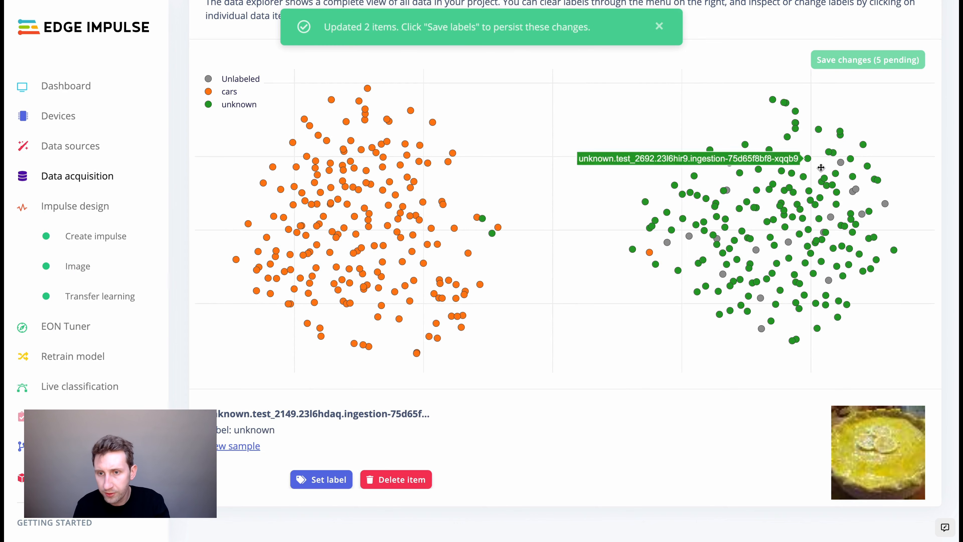
pyautogui.click(856, 190)
pyautogui.press('l')
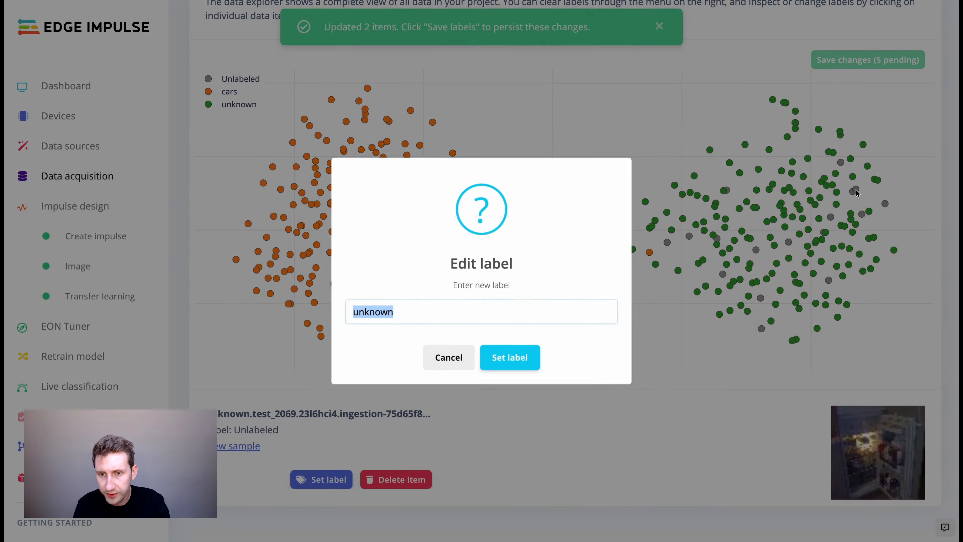
pyautogui.press('Return')
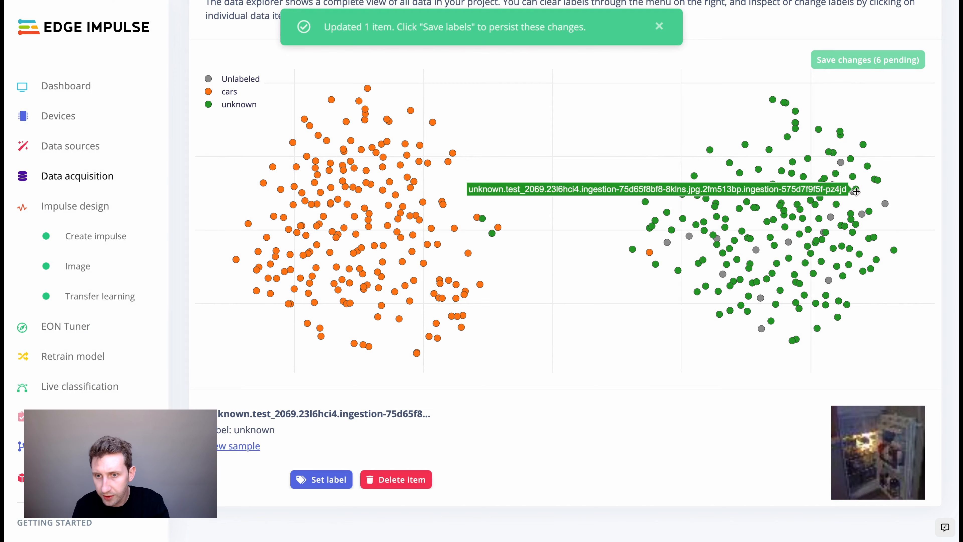
pyautogui.click(831, 217)
pyautogui.press('l')
pyautogui.press('Return')
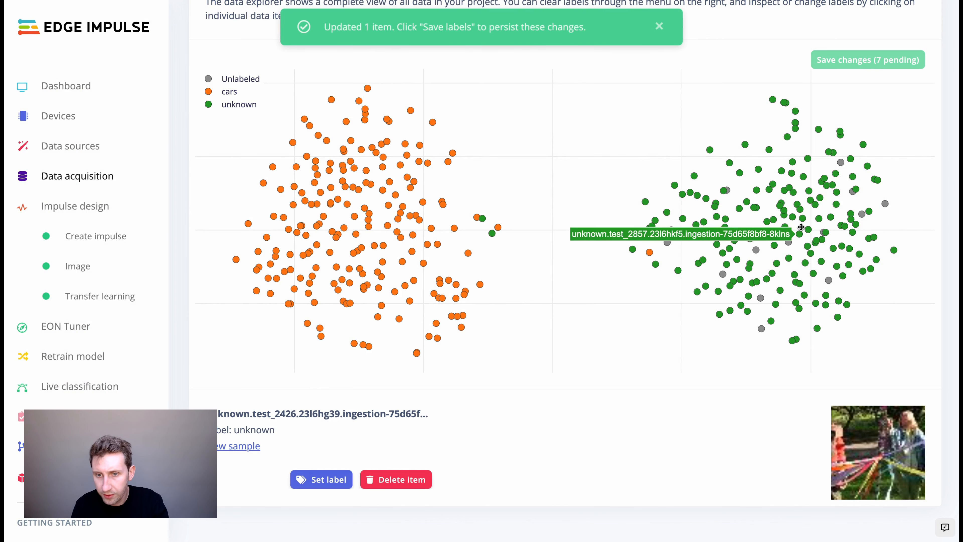
pyautogui.click(789, 242)
pyautogui.press('l')
pyautogui.press('Return')
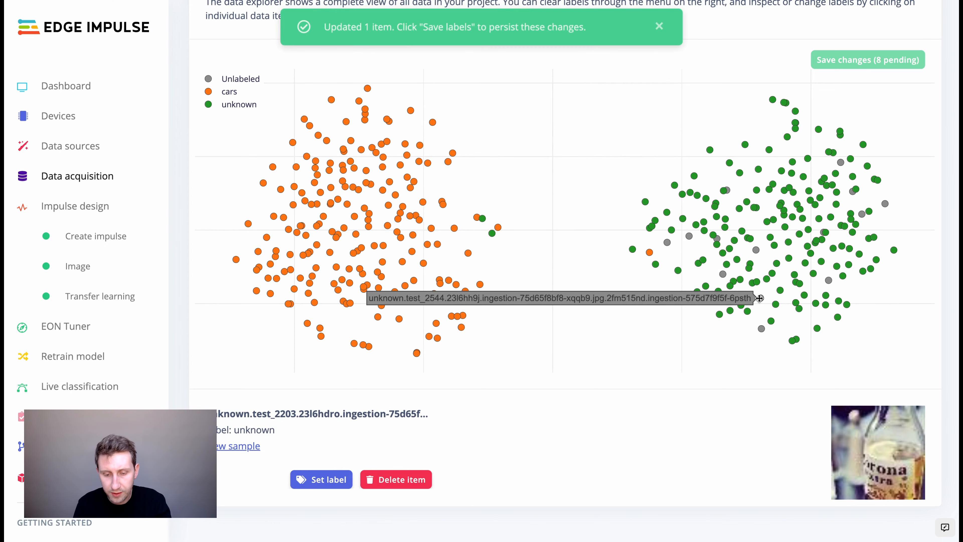
pyautogui.press('l')
pyautogui.press('Return')
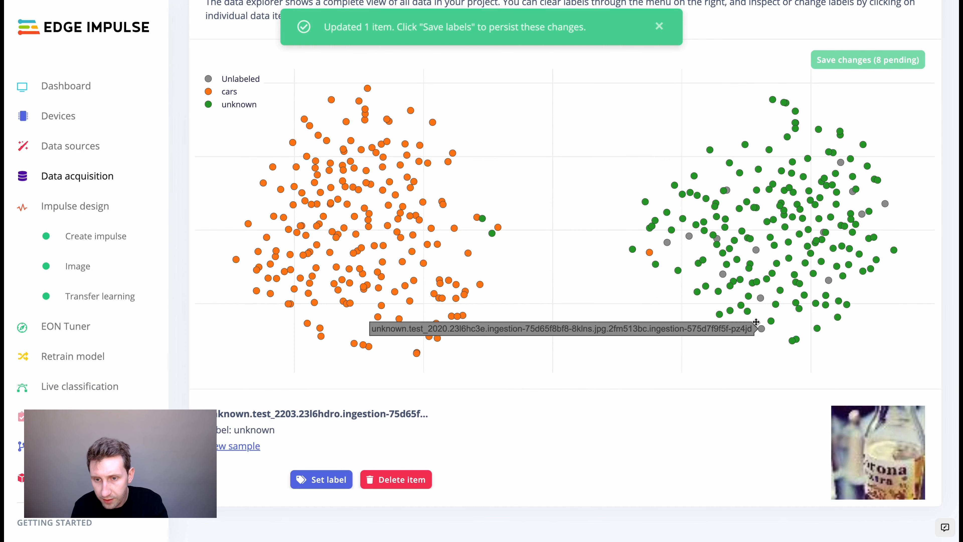
pyautogui.click(760, 298)
pyautogui.press('l')
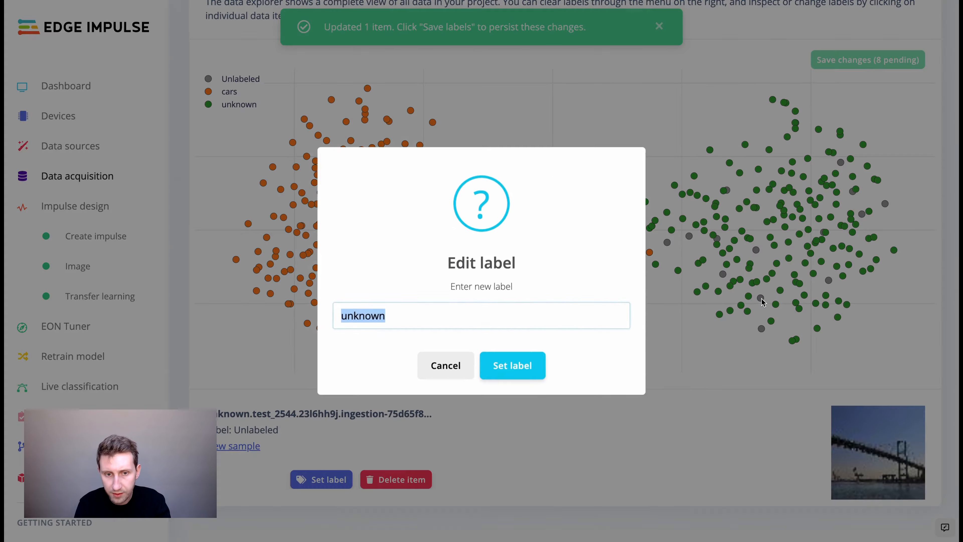
pyautogui.press('Return')
# Relabel the last three unlabeled samples as 'unknown' and save the 12 pending changes.
pyautogui.click(761, 328)
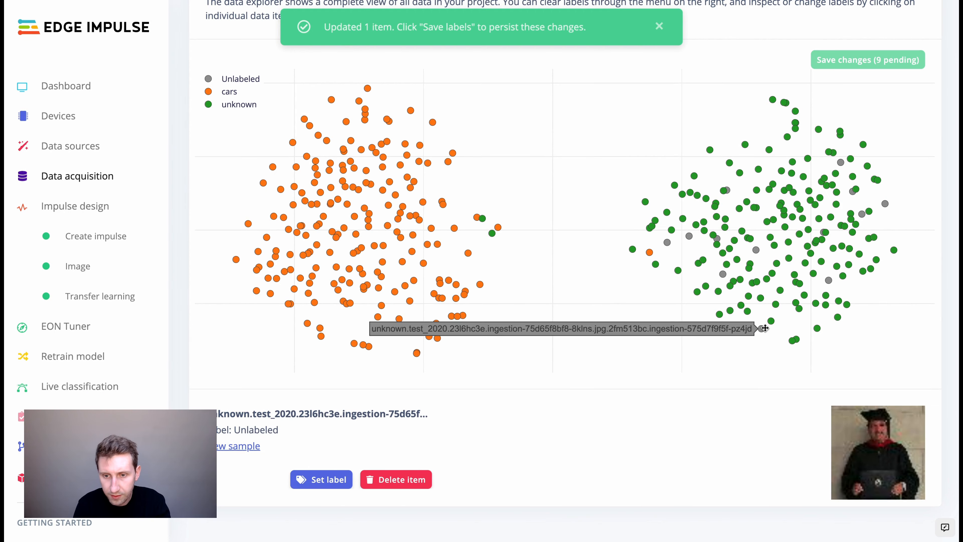
pyautogui.press('l')
pyautogui.press('Return')
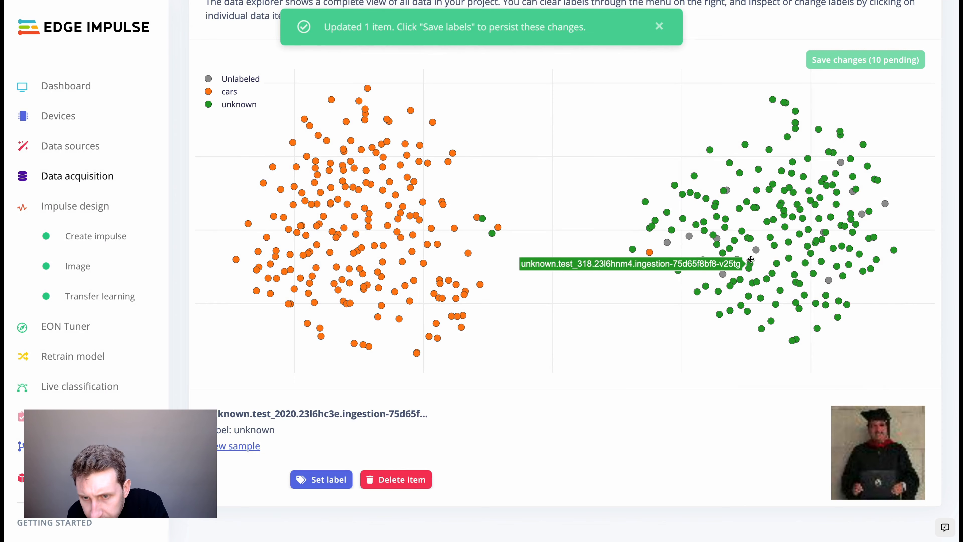
pyautogui.click(757, 251)
pyautogui.press('l')
pyautogui.press('Return')
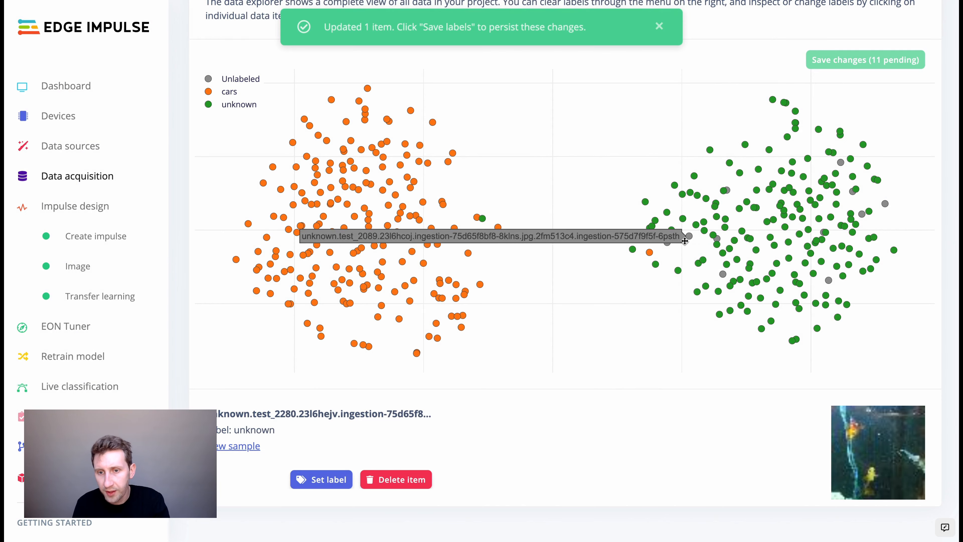
pyautogui.click(719, 238)
pyautogui.press('l')
pyautogui.press('Return')
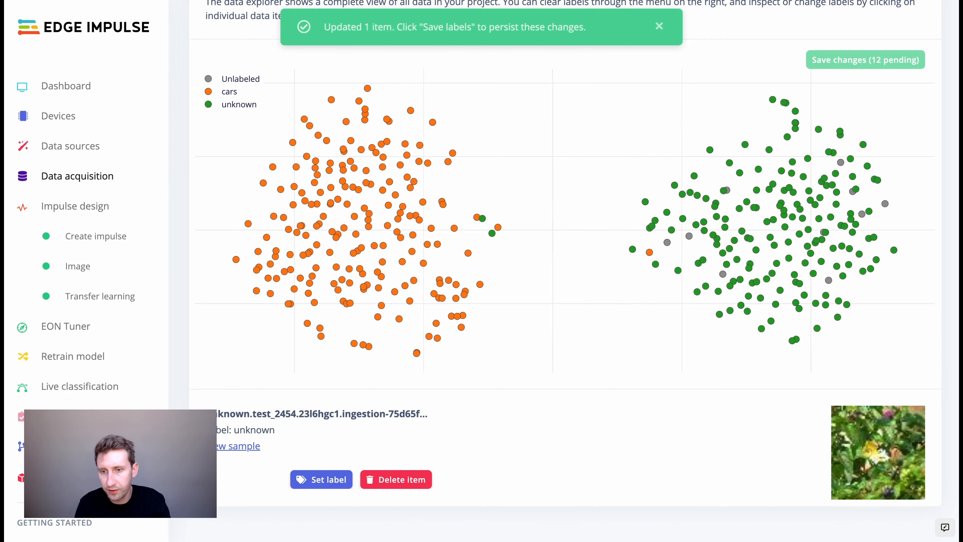
pyautogui.click(850, 60)
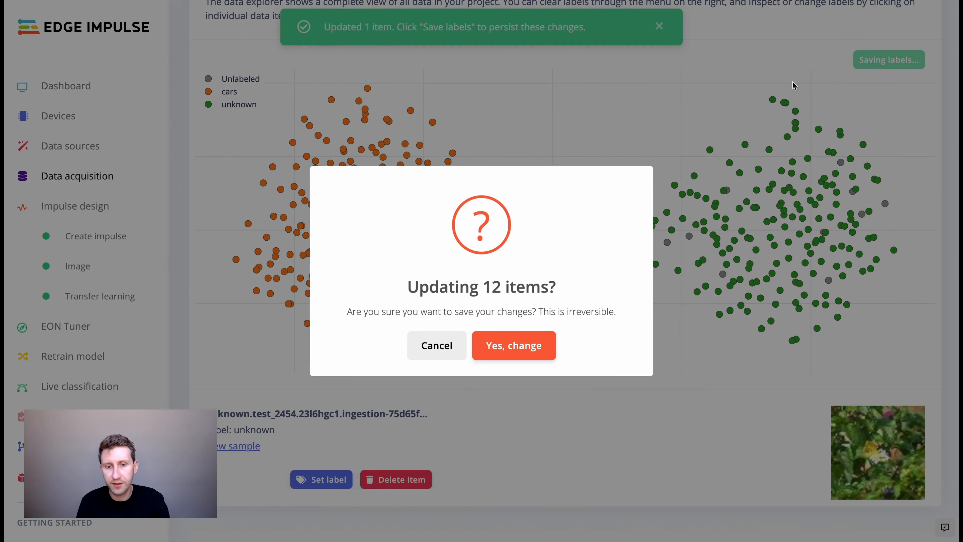
# Confirm updating the 12 relabelled items and inspect a stray unknown sample near the cars cluster.
pyautogui.click(503, 346)
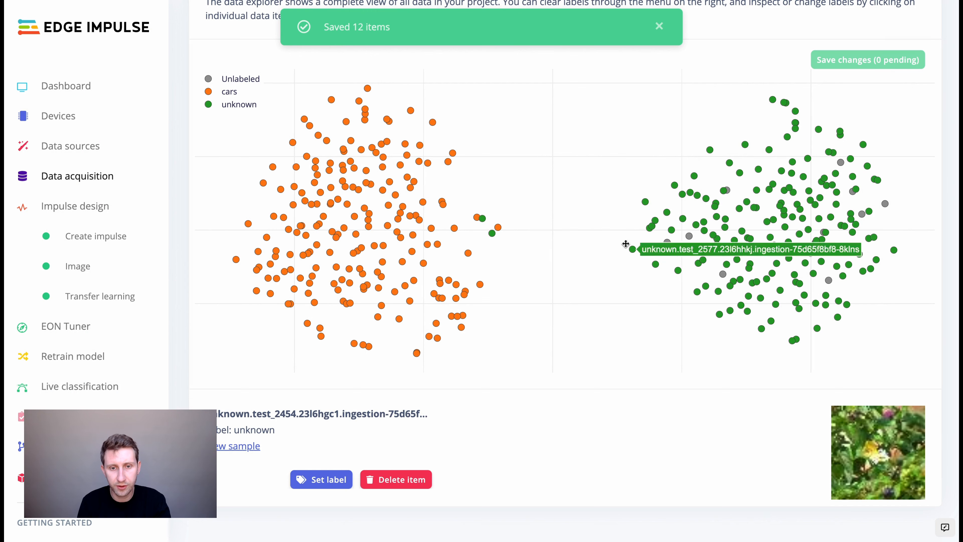
pyautogui.click(493, 234)
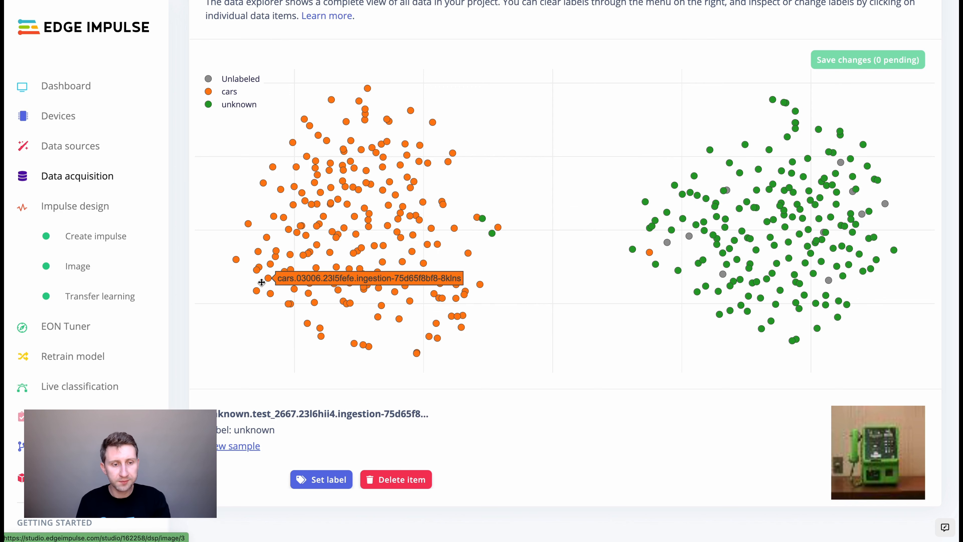
pyautogui.click(101, 297)
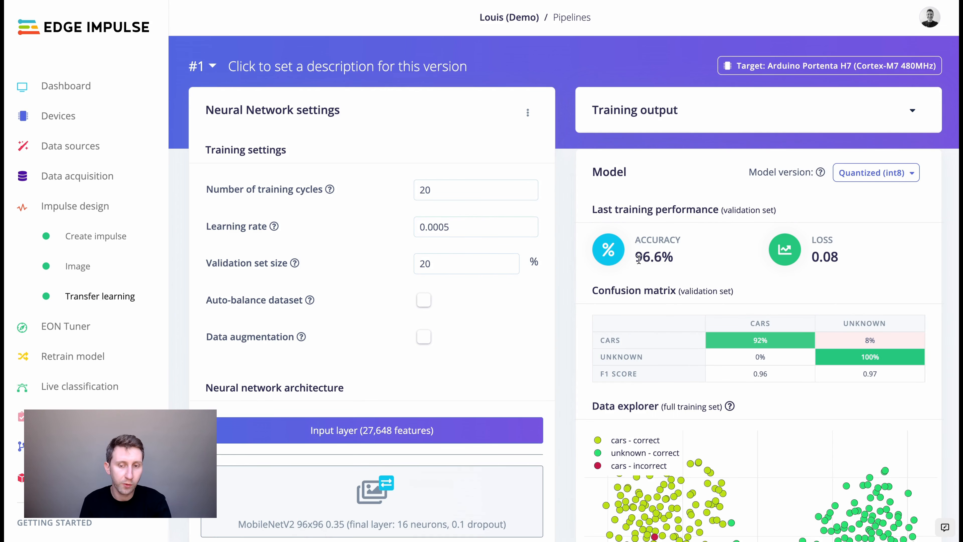
# Review the transfer learning results: 96.6% validation accuracy and 92% for cars.
pyautogui.moveTo(637, 258); pyautogui.dragTo(678, 262)
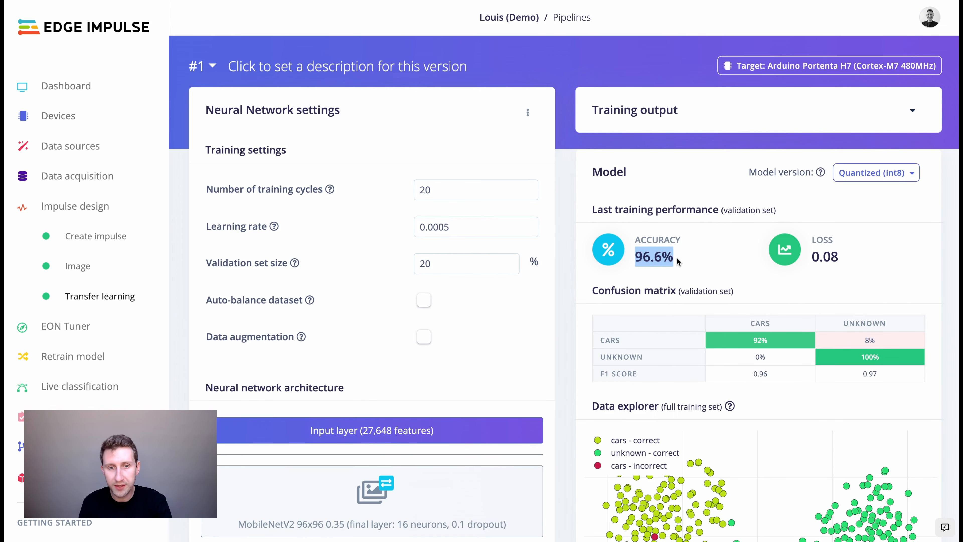
pyautogui.click(679, 262)
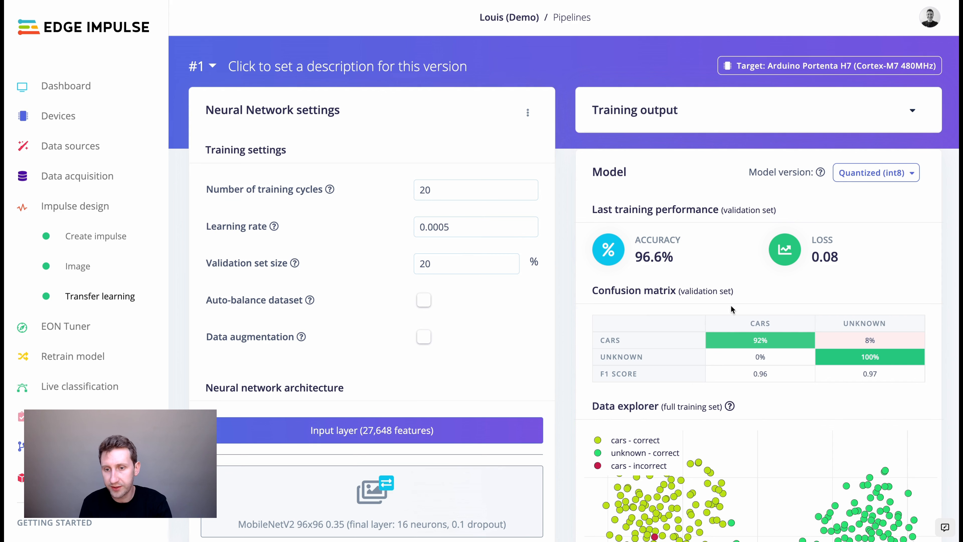
pyautogui.moveTo(744, 341)
pyautogui.moveTo(753, 340); pyautogui.dragTo(784, 343)
pyautogui.click(784, 343)
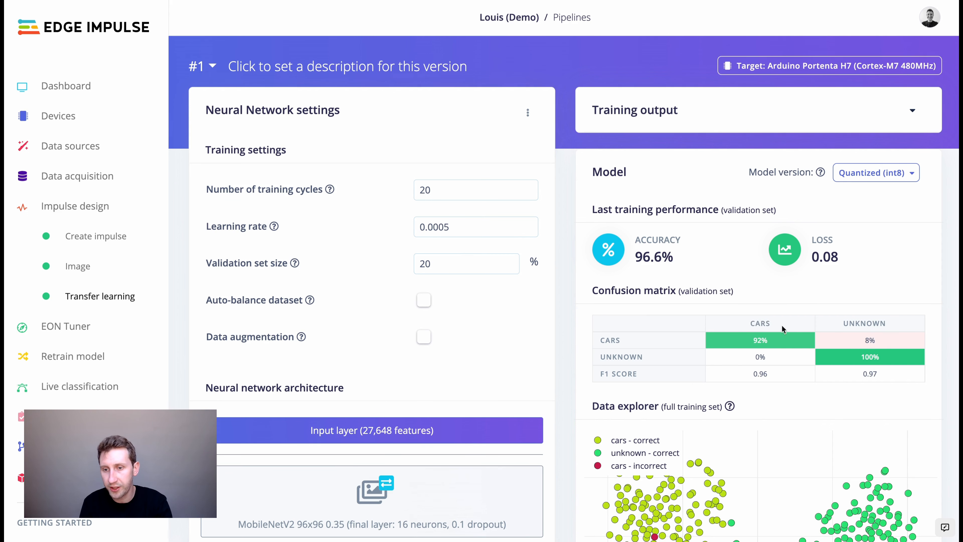
pyautogui.moveTo(860, 354)
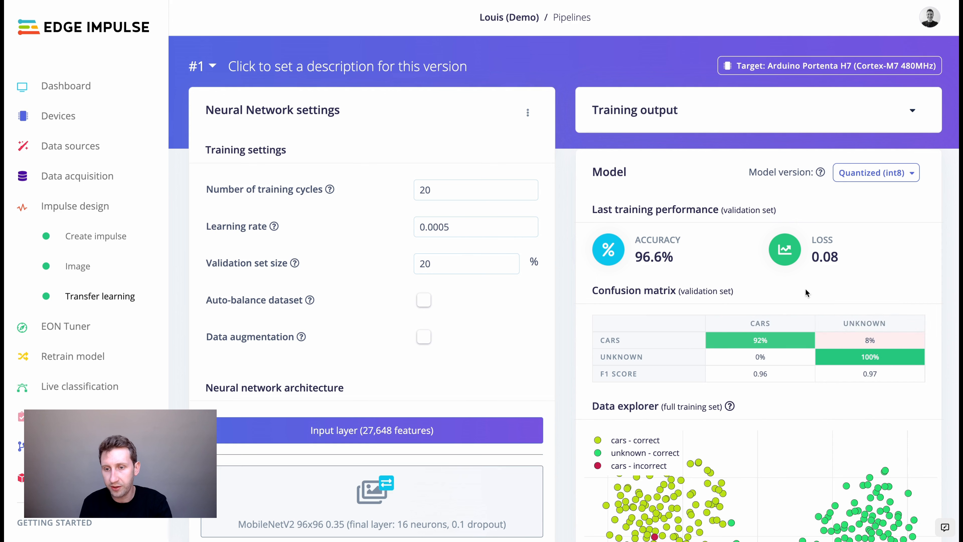
pyautogui.click(69, 407)
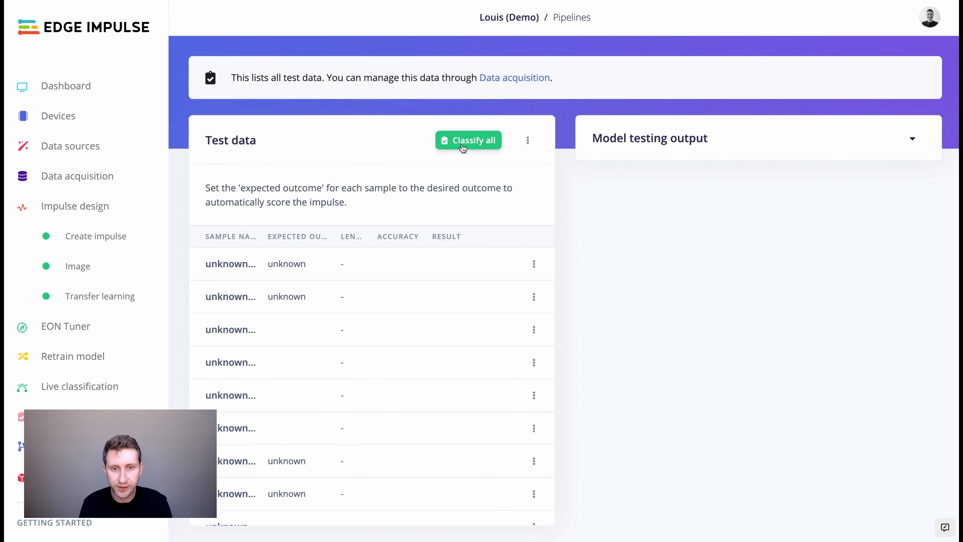
# Classify all test samples, reaching 98.91% accuracy with cars 97.7% and unknown 100%.
pyautogui.click(461, 146)
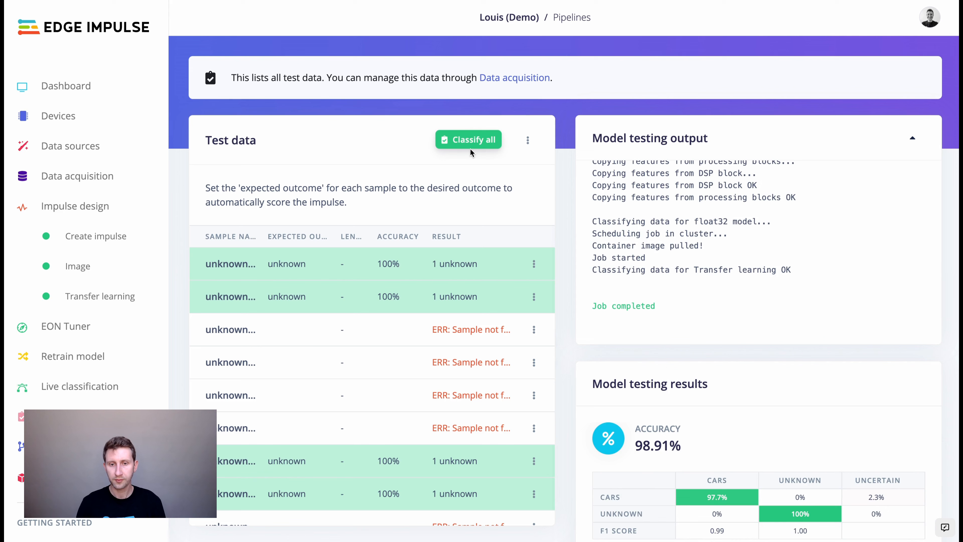
pyautogui.scroll(-4, 570, 339)
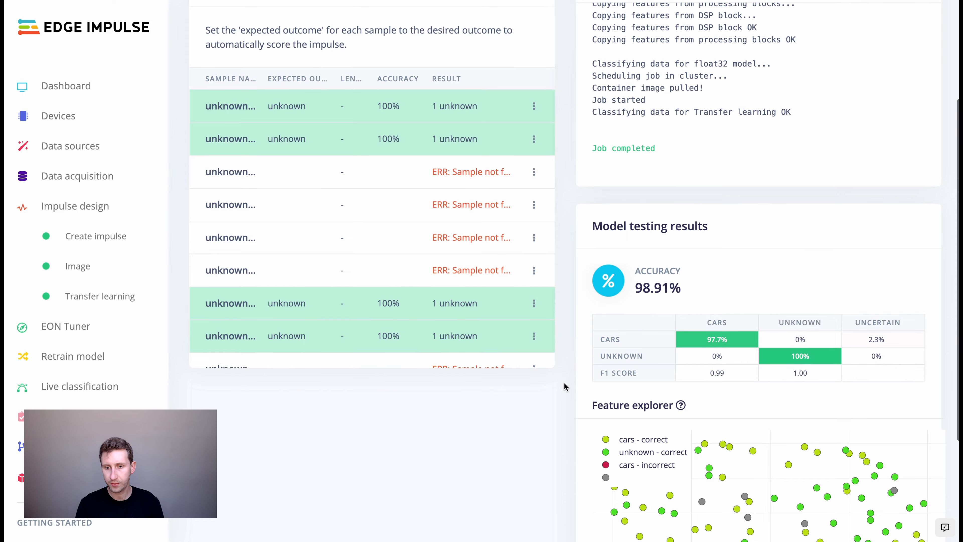
pyautogui.scroll(-4, 563, 387)
pyautogui.scroll(5, 564, 387)
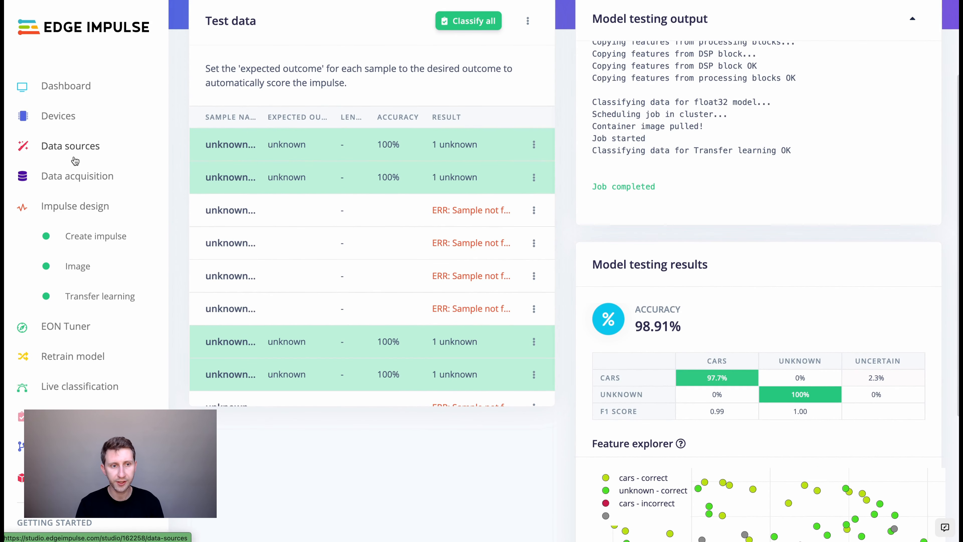
# Check the training data total of 291 collected items and its 76% / 24% train/test split.
pyautogui.click(74, 176)
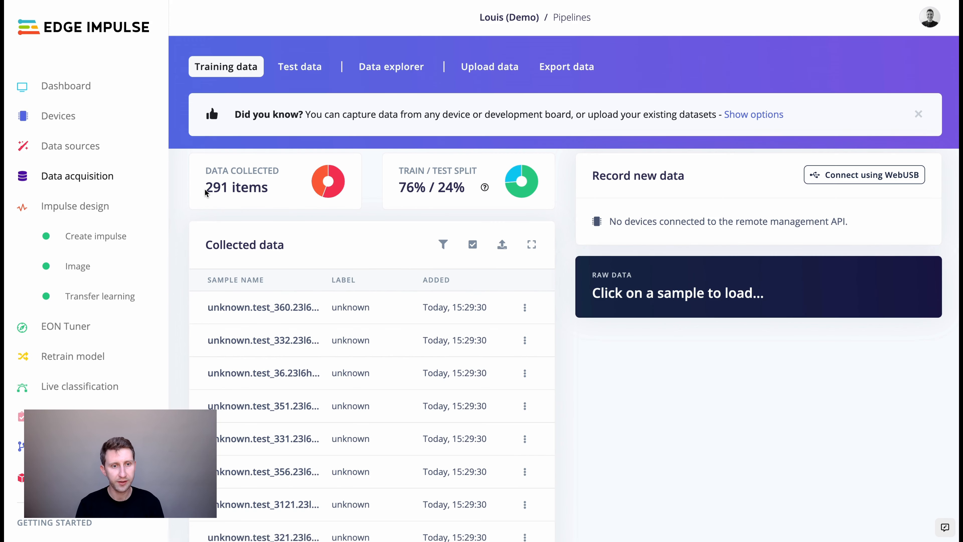
pyautogui.moveTo(206, 188); pyautogui.dragTo(224, 187)
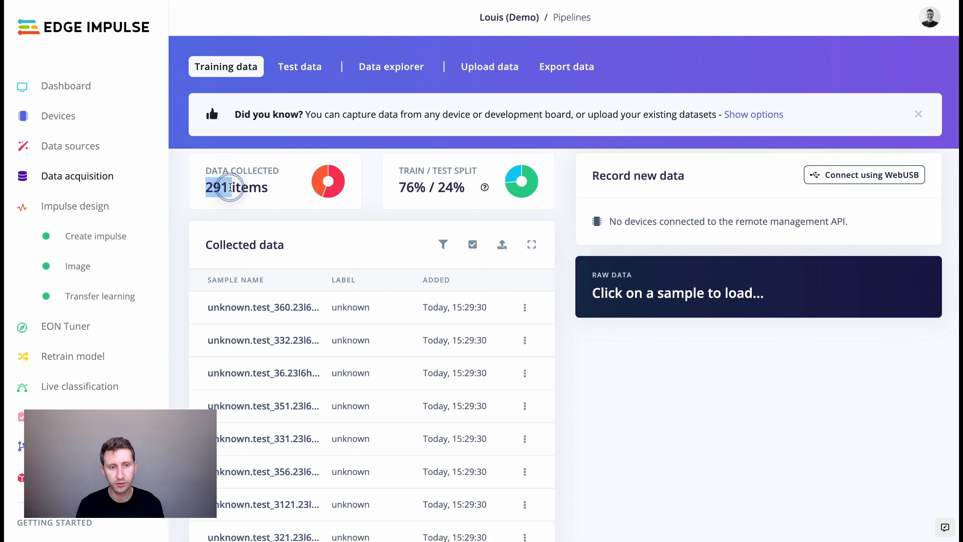
pyautogui.click(237, 187)
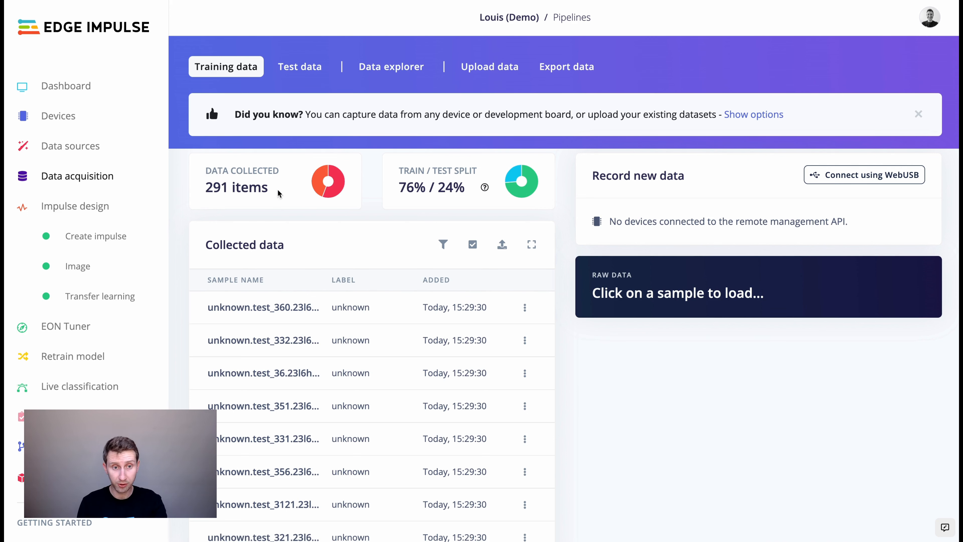
pyautogui.moveTo(268, 189); pyautogui.dragTo(185, 193)
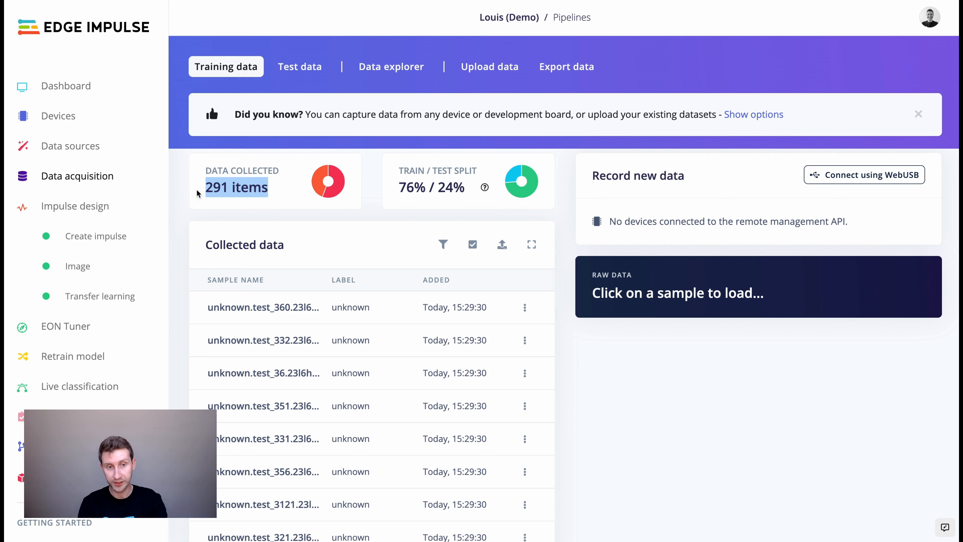
pyautogui.click(269, 193)
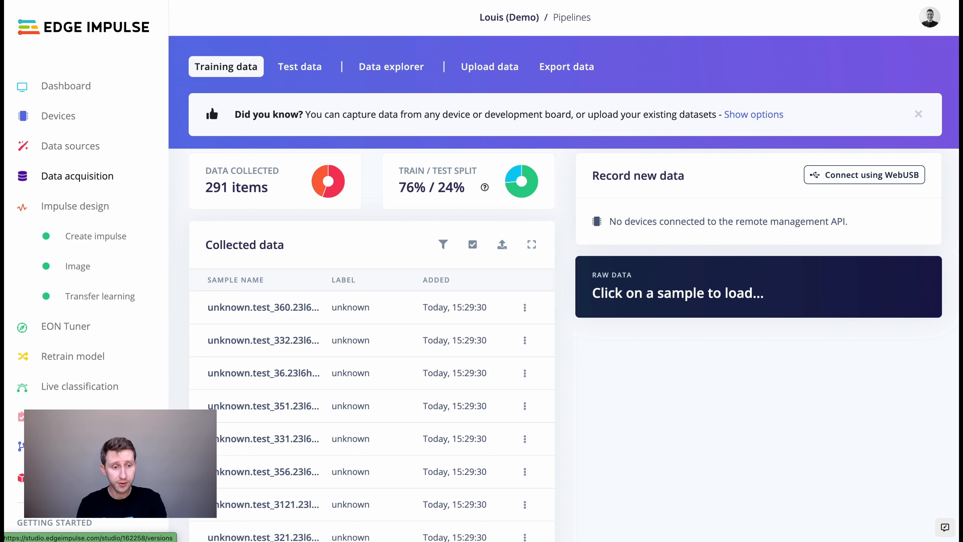
pyautogui.click(73, 446)
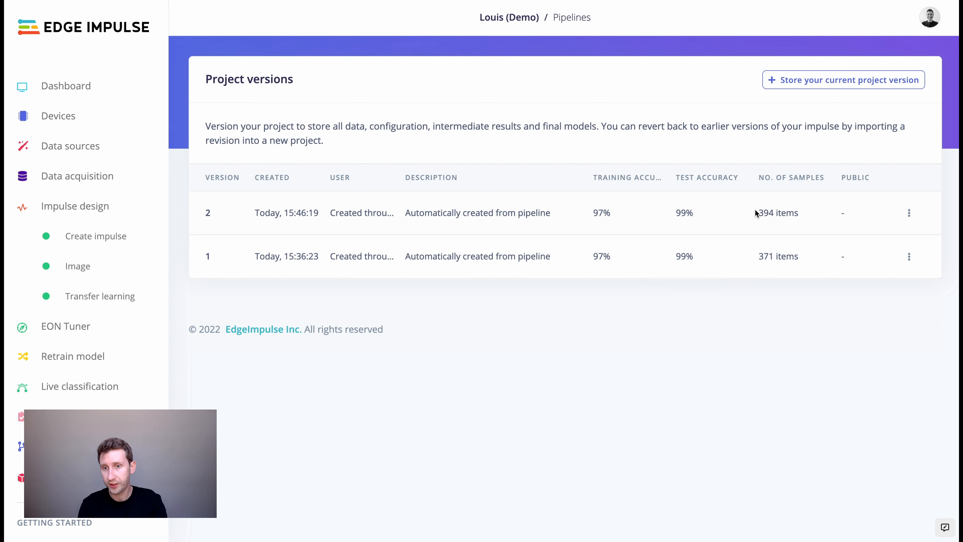
# Point out version 2's sample count of 394 items.
pyautogui.moveTo(757, 213)
pyautogui.mouseDown()
pyautogui.moveTo(801, 213)
pyautogui.moveTo(752, 212)
pyautogui.mouseUp()
pyautogui.click(801, 214)
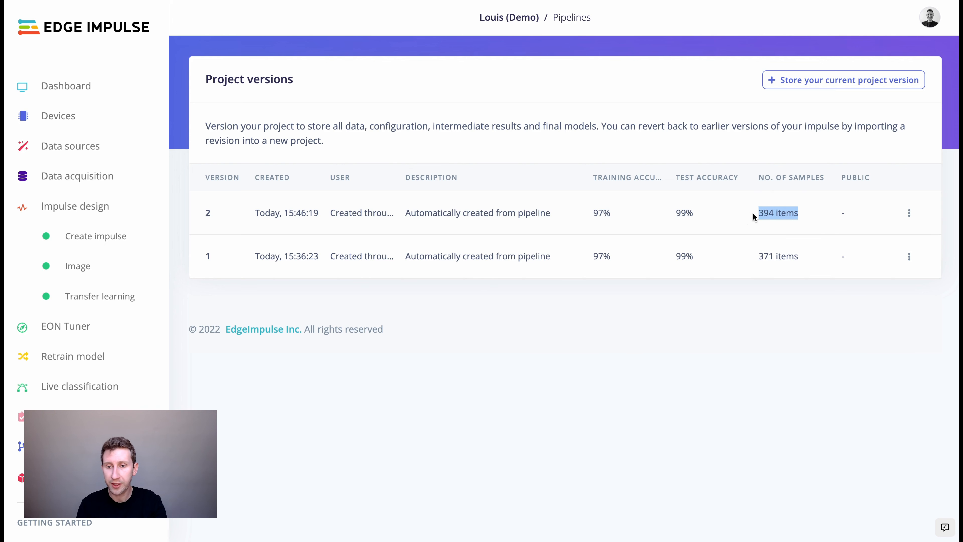
pyautogui.click(776, 208)
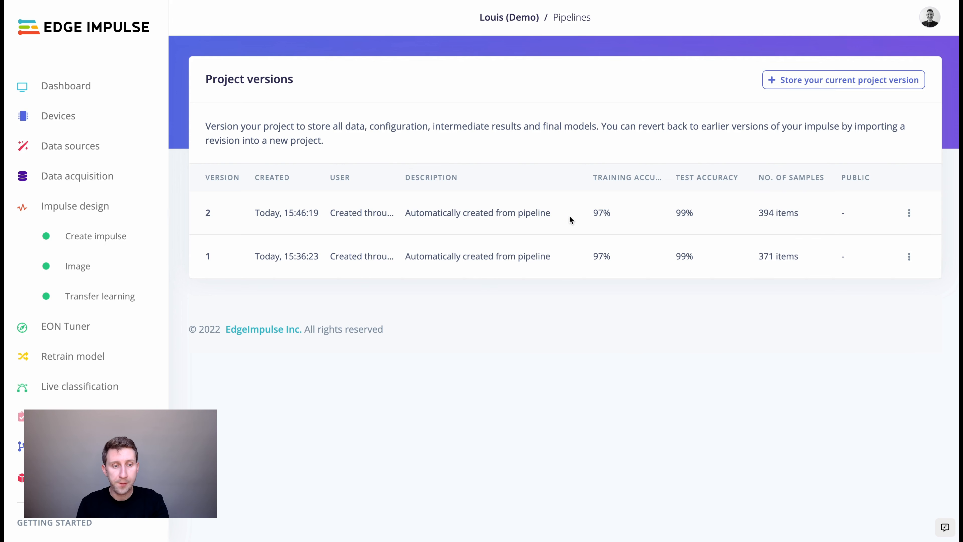
# Browse the Deployment page's library and optimization options, then go back to Data sources.
pyautogui.click(63, 477)
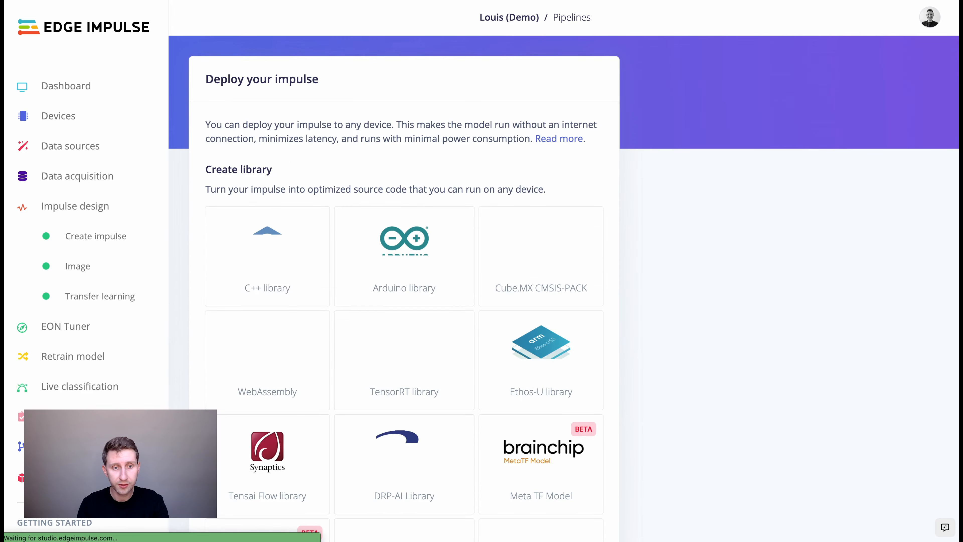
pyautogui.scroll(-10, 310, 263)
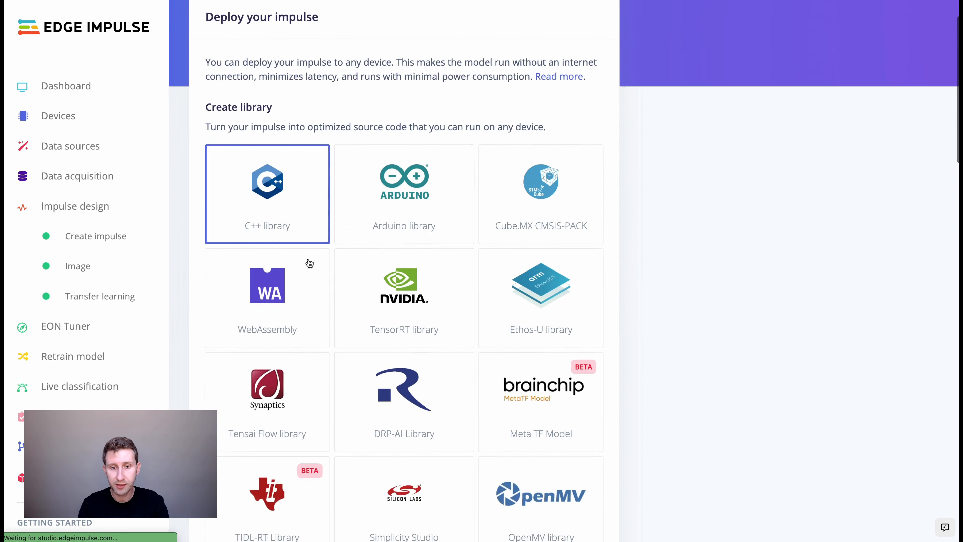
pyautogui.scroll(-15, 305, 350)
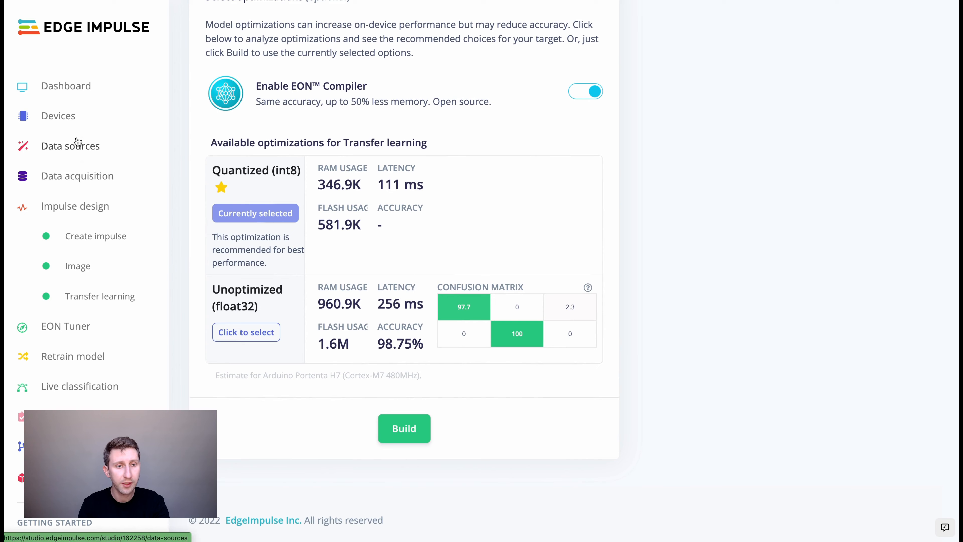
pyautogui.click(75, 146)
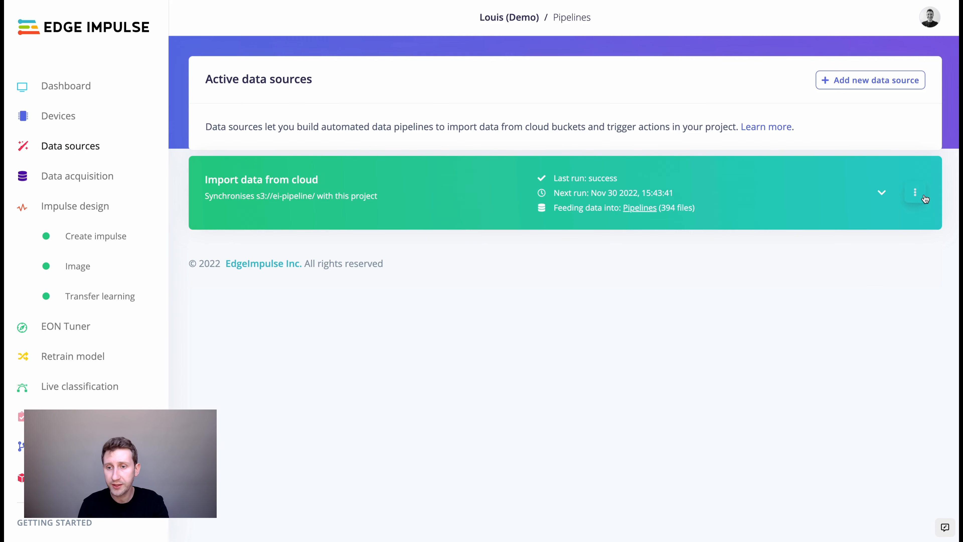
# Open the cloud import pipeline's edit dialog and review its JSON steps, noting refreshDataExplorer is true.
pyautogui.click(916, 193)
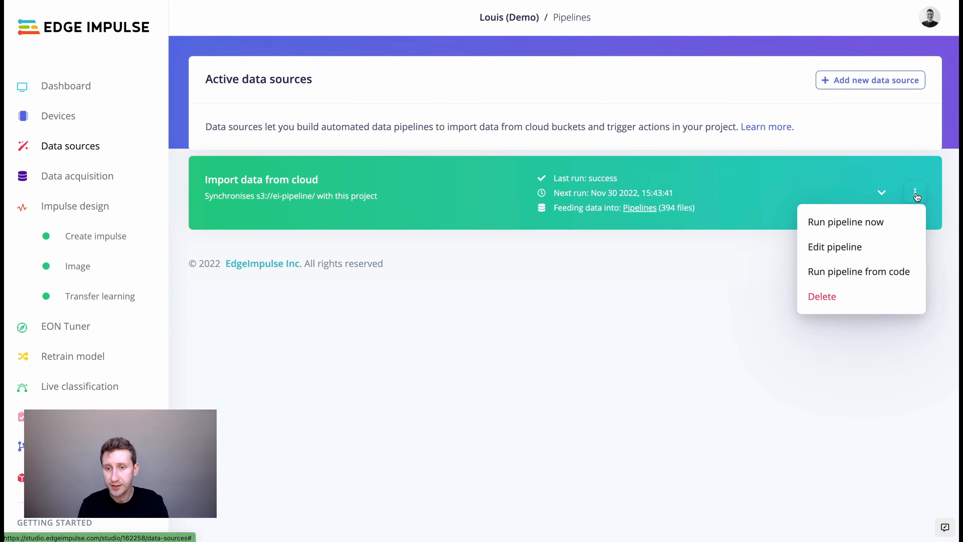
pyautogui.click(833, 248)
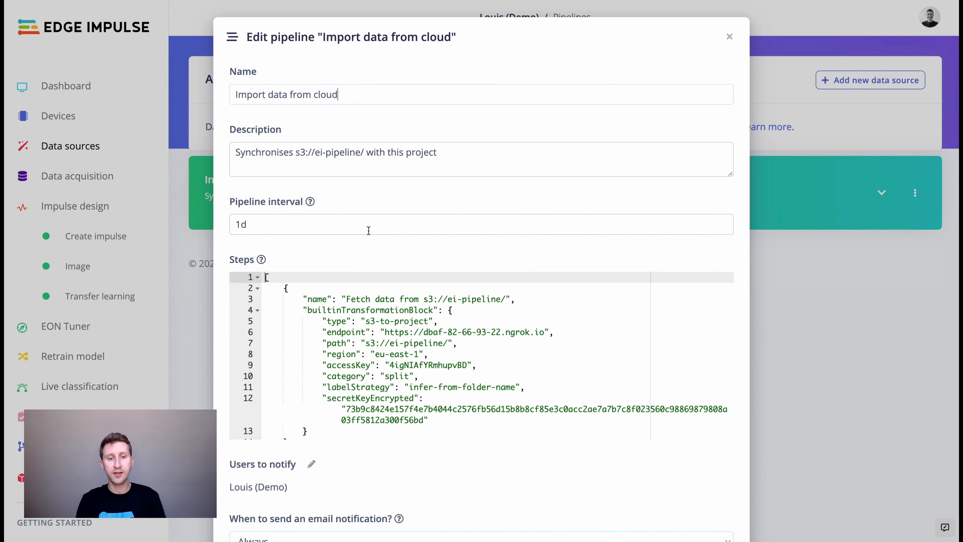
pyautogui.scroll(-5, 369, 230)
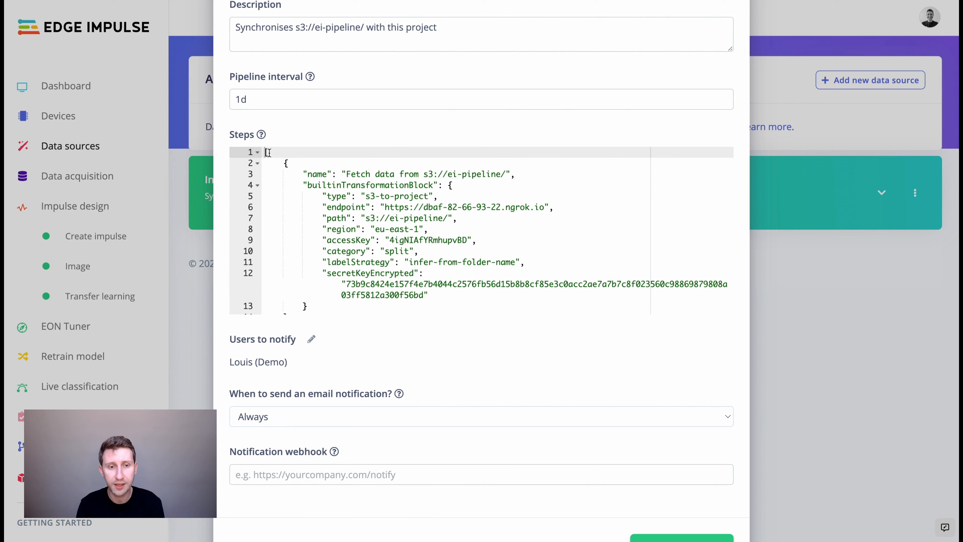
pyautogui.click(285, 162)
pyautogui.scroll(-5, 291, 210)
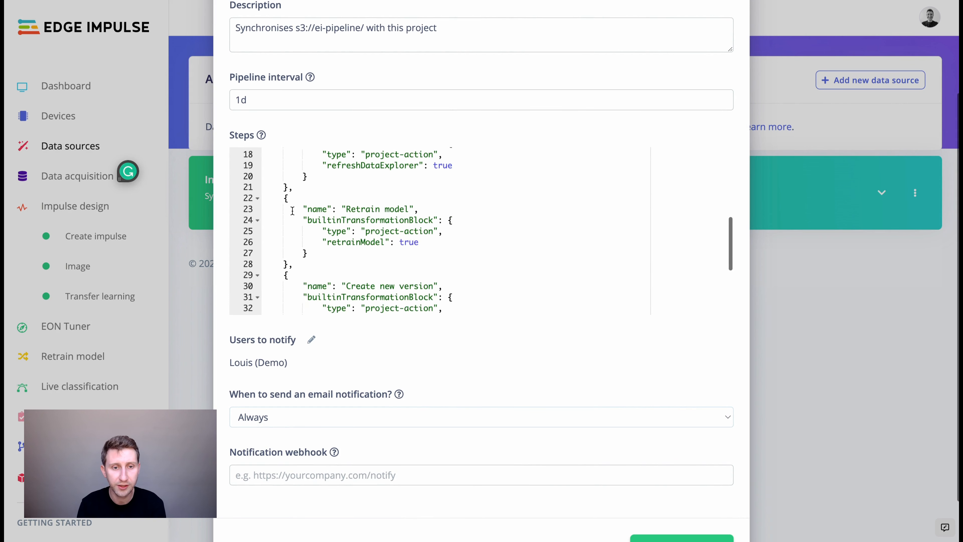
pyautogui.scroll(5, 293, 211)
pyautogui.scroll(-4, 286, 169)
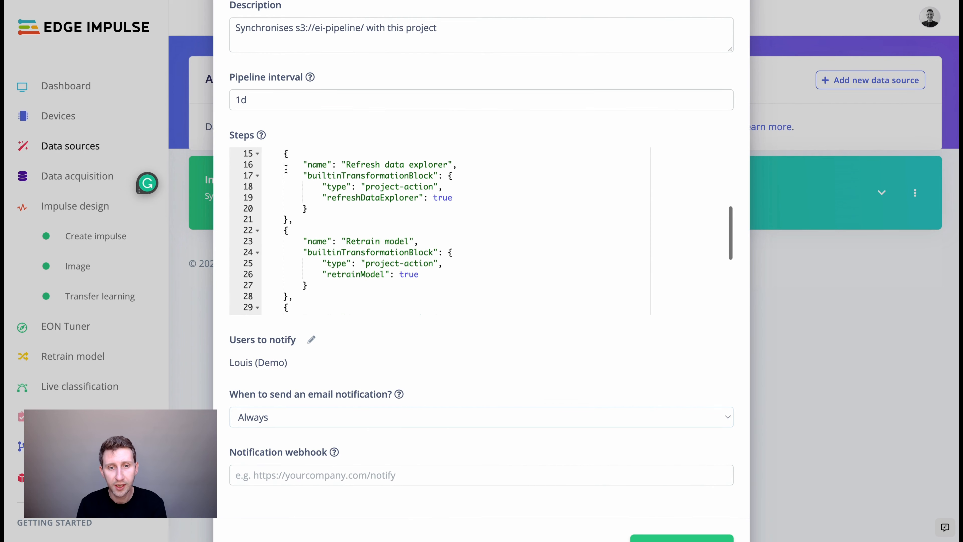
pyautogui.click(452, 197)
pyautogui.moveTo(452, 197); pyautogui.dragTo(433, 199)
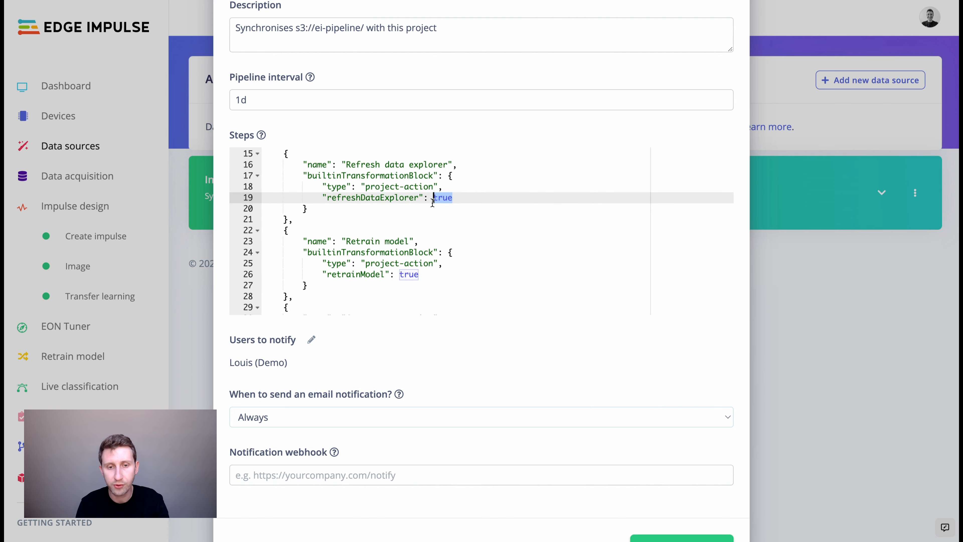
pyautogui.scroll(-5, 387, 232)
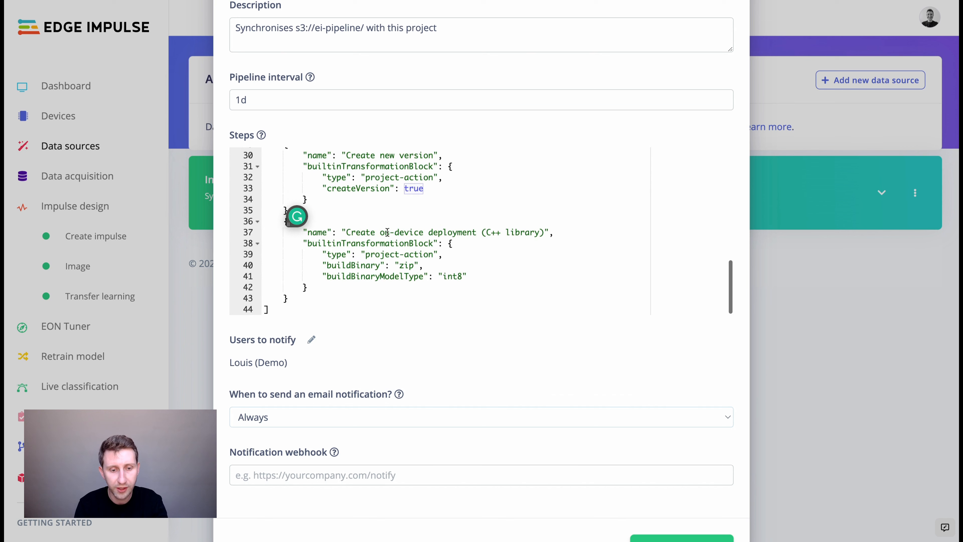
pyautogui.scroll(-2, 330, 384)
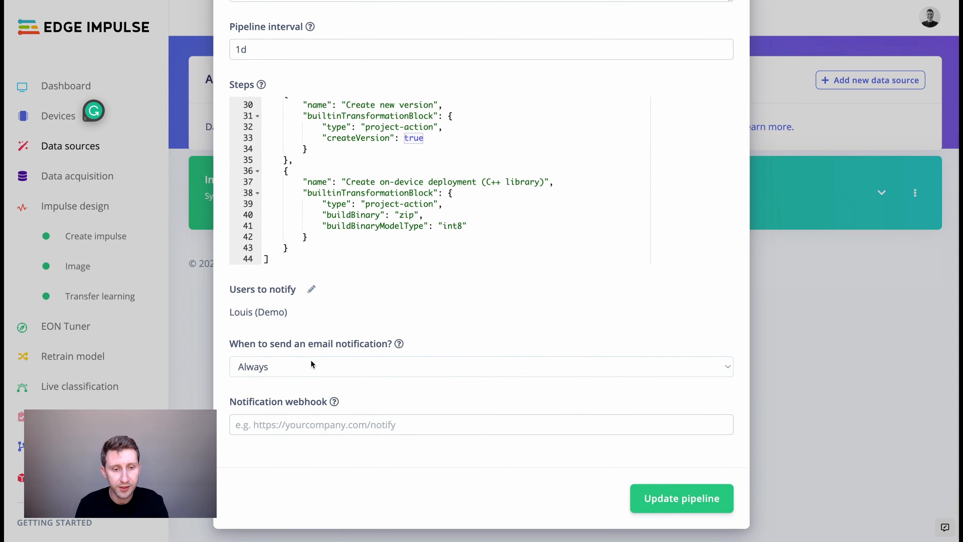
# Keep email notifications at Always, check the notified user and webhook field, and mark the Retrain model step.
pyautogui.click(300, 372)
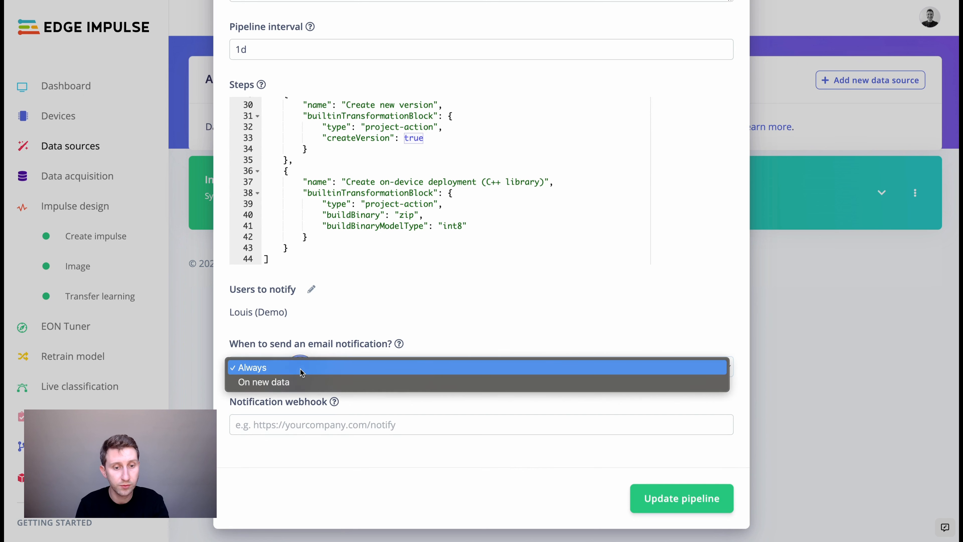
pyautogui.click(299, 371)
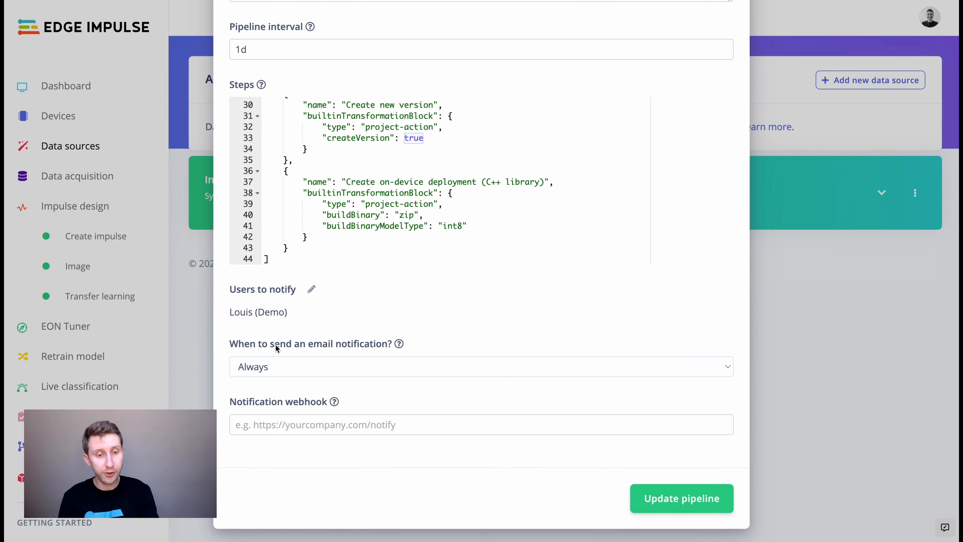
pyautogui.moveTo(232, 315); pyautogui.dragTo(287, 314)
pyautogui.click(288, 316)
pyautogui.click(284, 418)
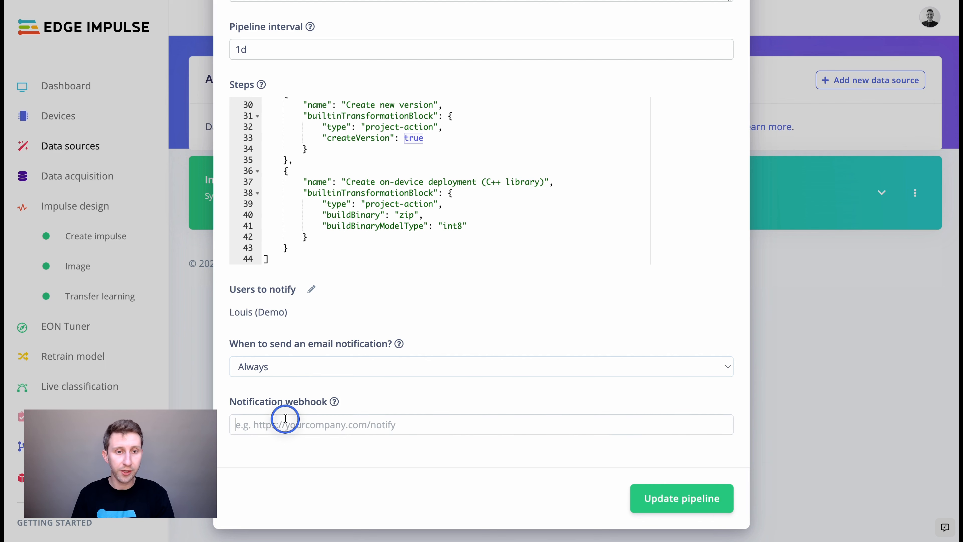
pyautogui.scroll(-1, 371, 172)
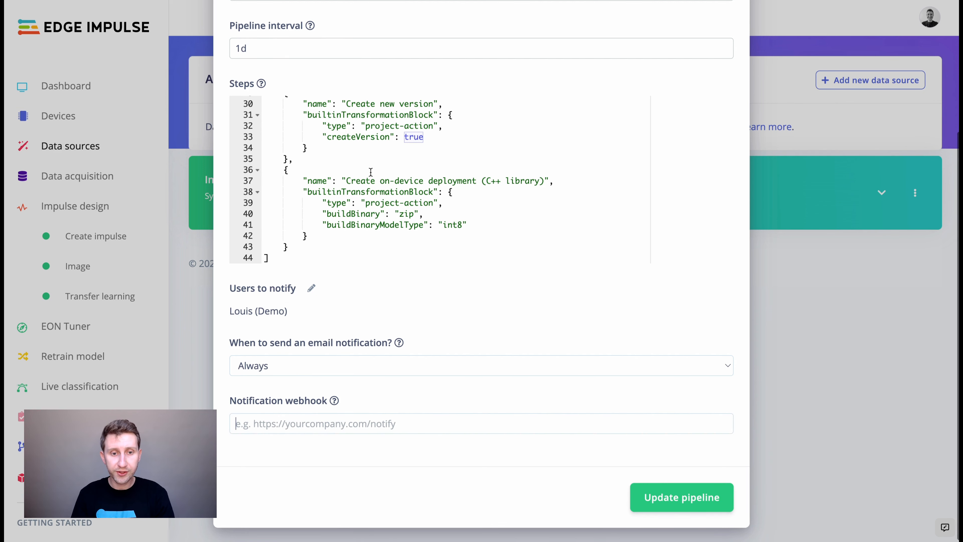
pyautogui.scroll(4, 371, 172)
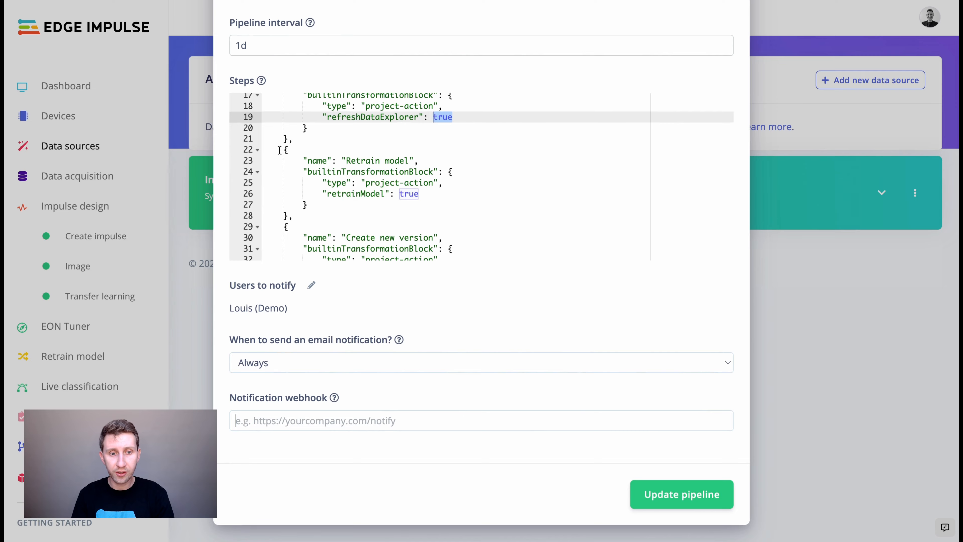
pyautogui.moveTo(283, 149); pyautogui.dragTo(293, 210)
pyautogui.click(308, 205)
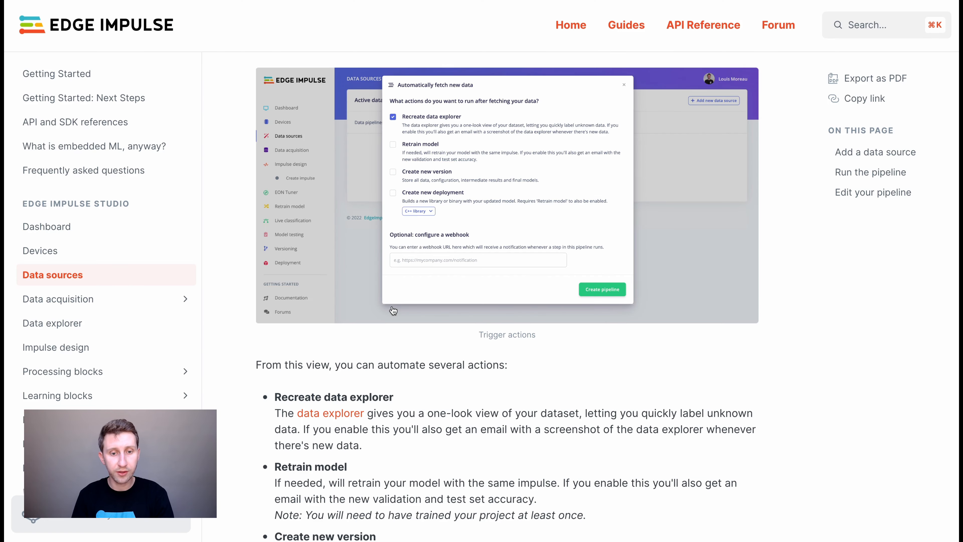
# Read the docs' example pipeline JSON: Refresh data explorer step, builtinTransformationBlock key and project-action type.
pyautogui.scroll(-10, 391, 310)
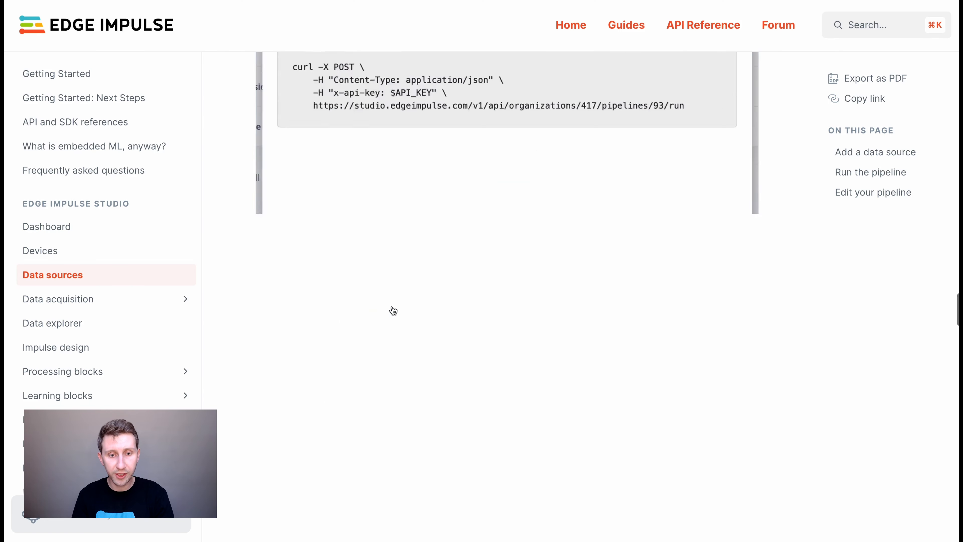
pyautogui.scroll(-10, 392, 310)
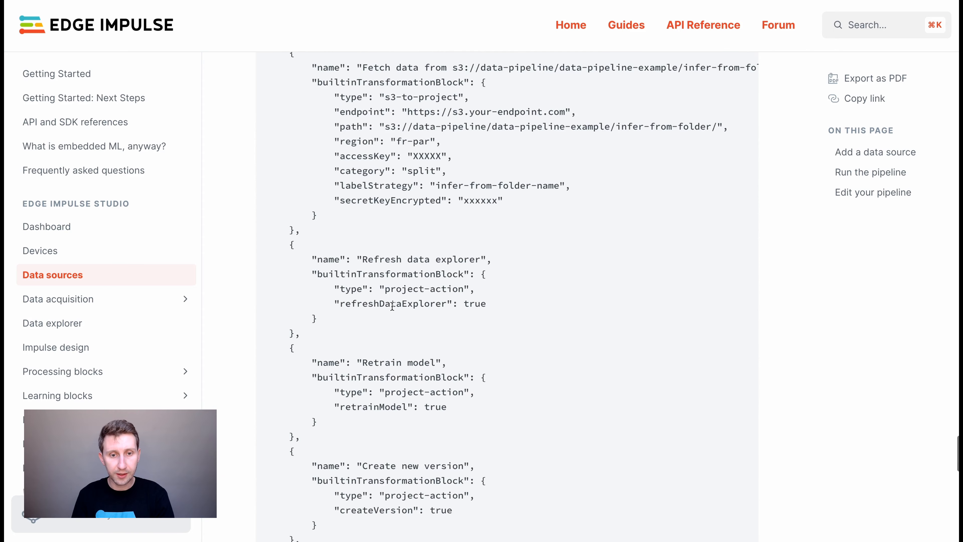
pyautogui.scroll(-4, 343, 310)
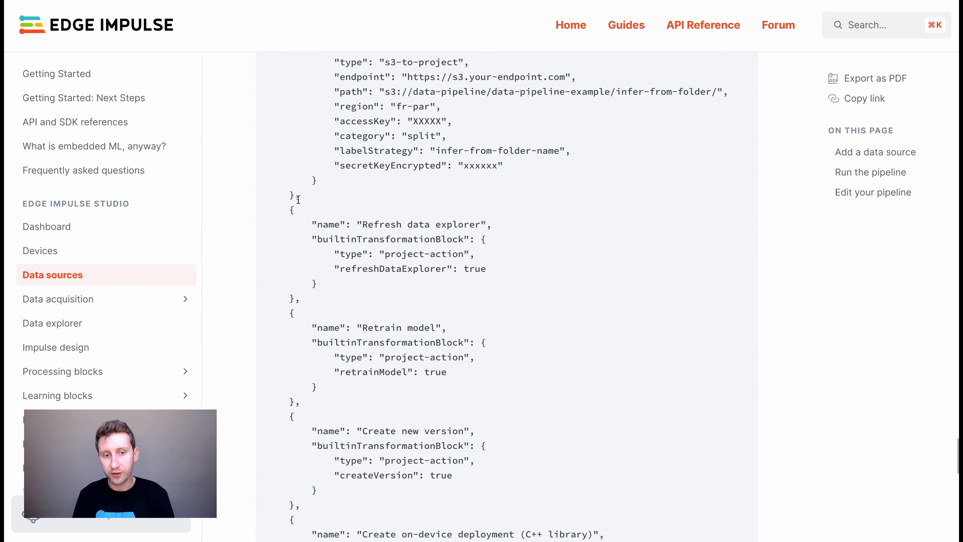
pyautogui.click(291, 211)
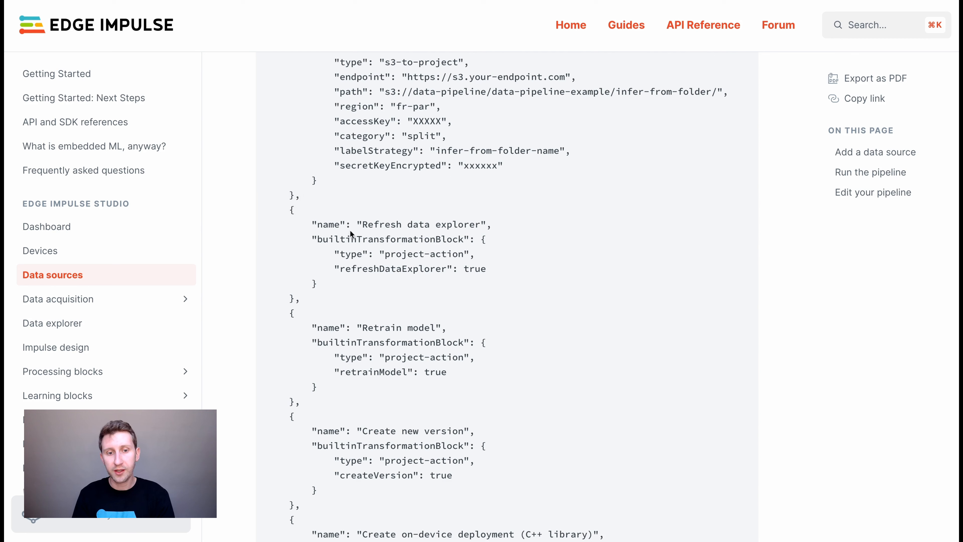
pyautogui.moveTo(362, 225); pyautogui.dragTo(487, 225)
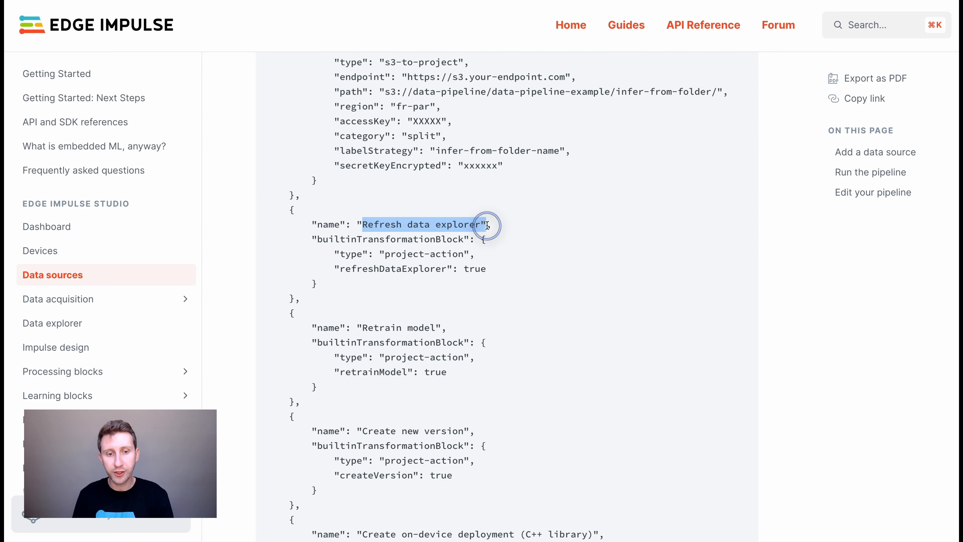
pyautogui.moveTo(318, 239); pyautogui.dragTo(464, 239)
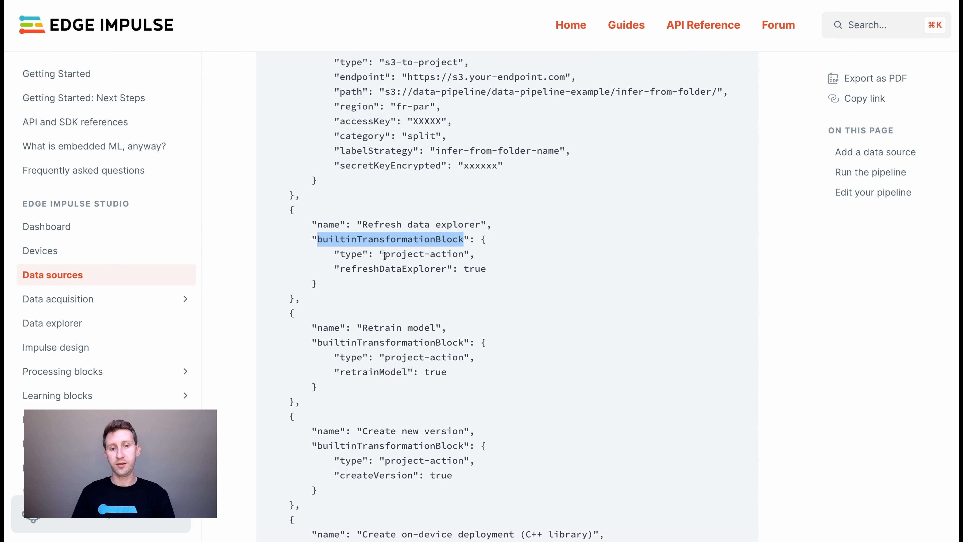
pyautogui.moveTo(385, 254); pyautogui.dragTo(449, 254)
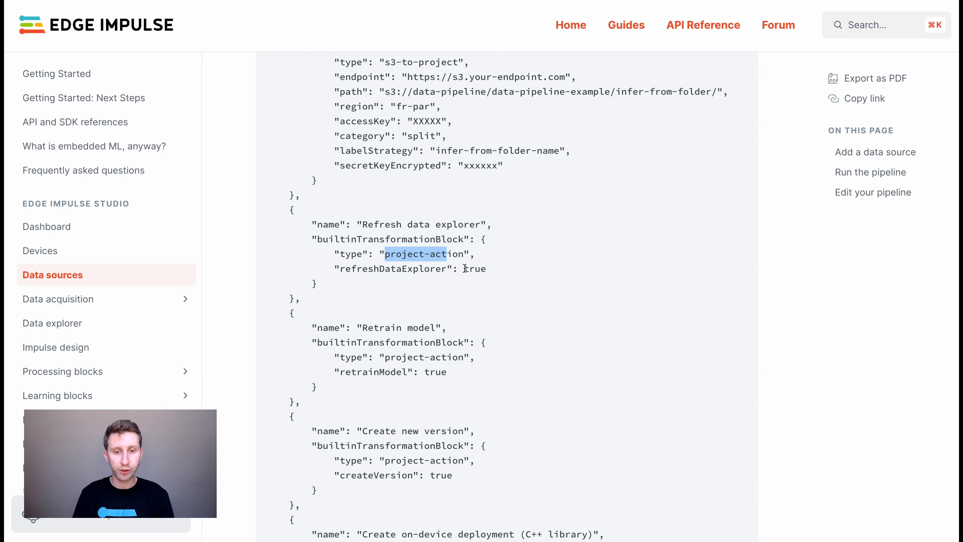
pyautogui.click(489, 268)
pyautogui.scroll(-2, 430, 327)
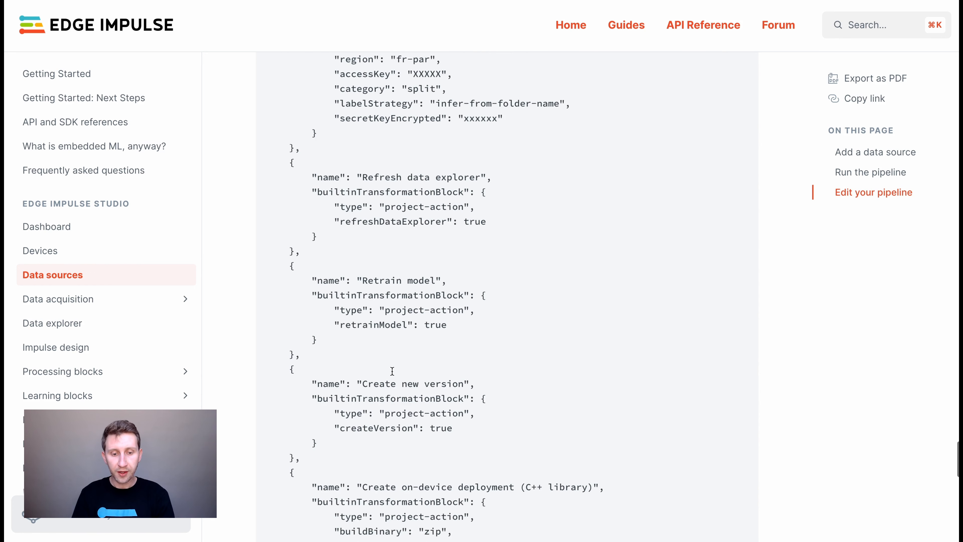
pyautogui.scroll(-12, 392, 370)
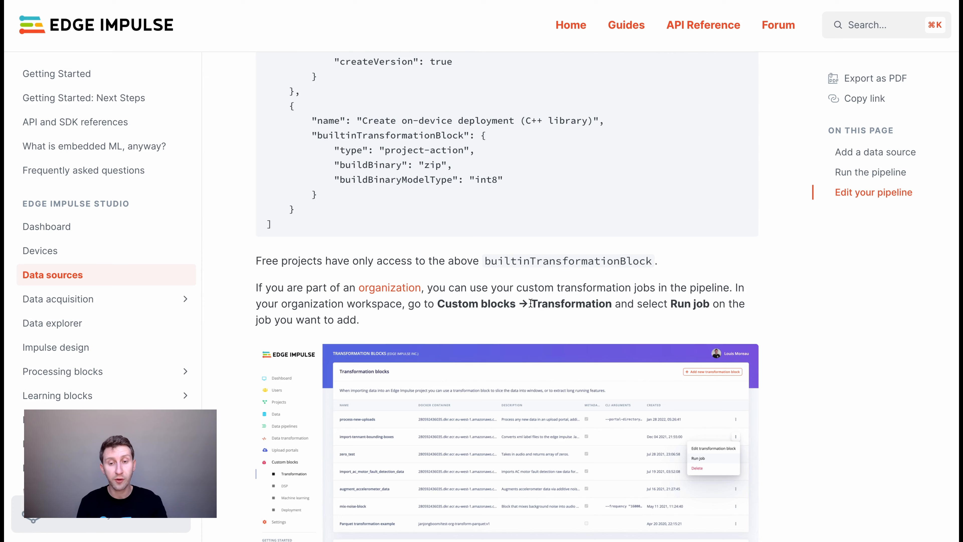
pyautogui.scroll(-3, 530, 304)
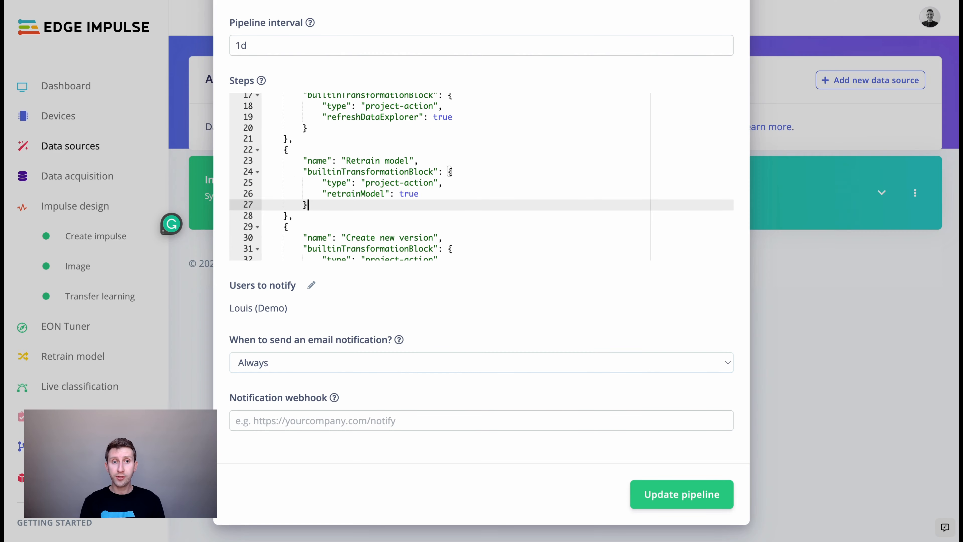
# Close the Edit pipeline dialog to return to the Data sources list.
pyautogui.click(682, 495)
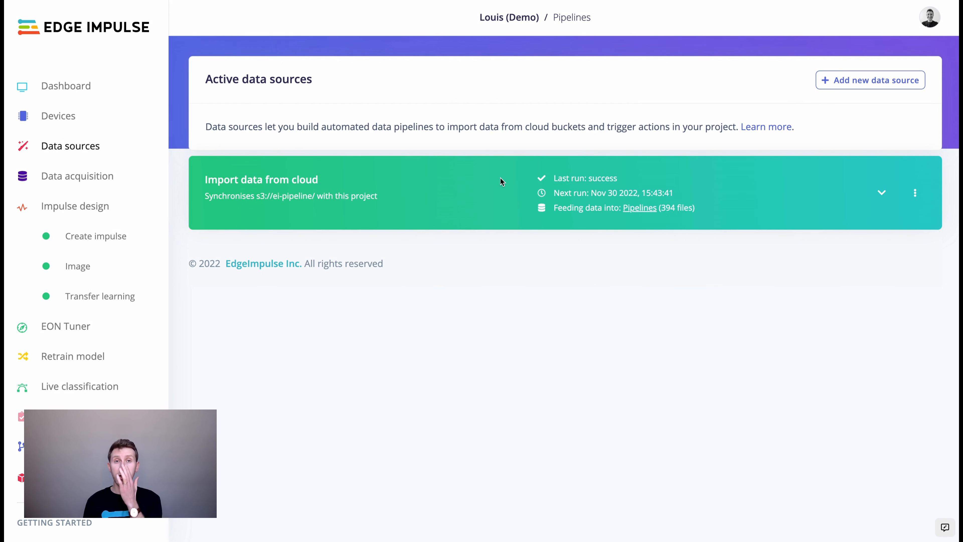